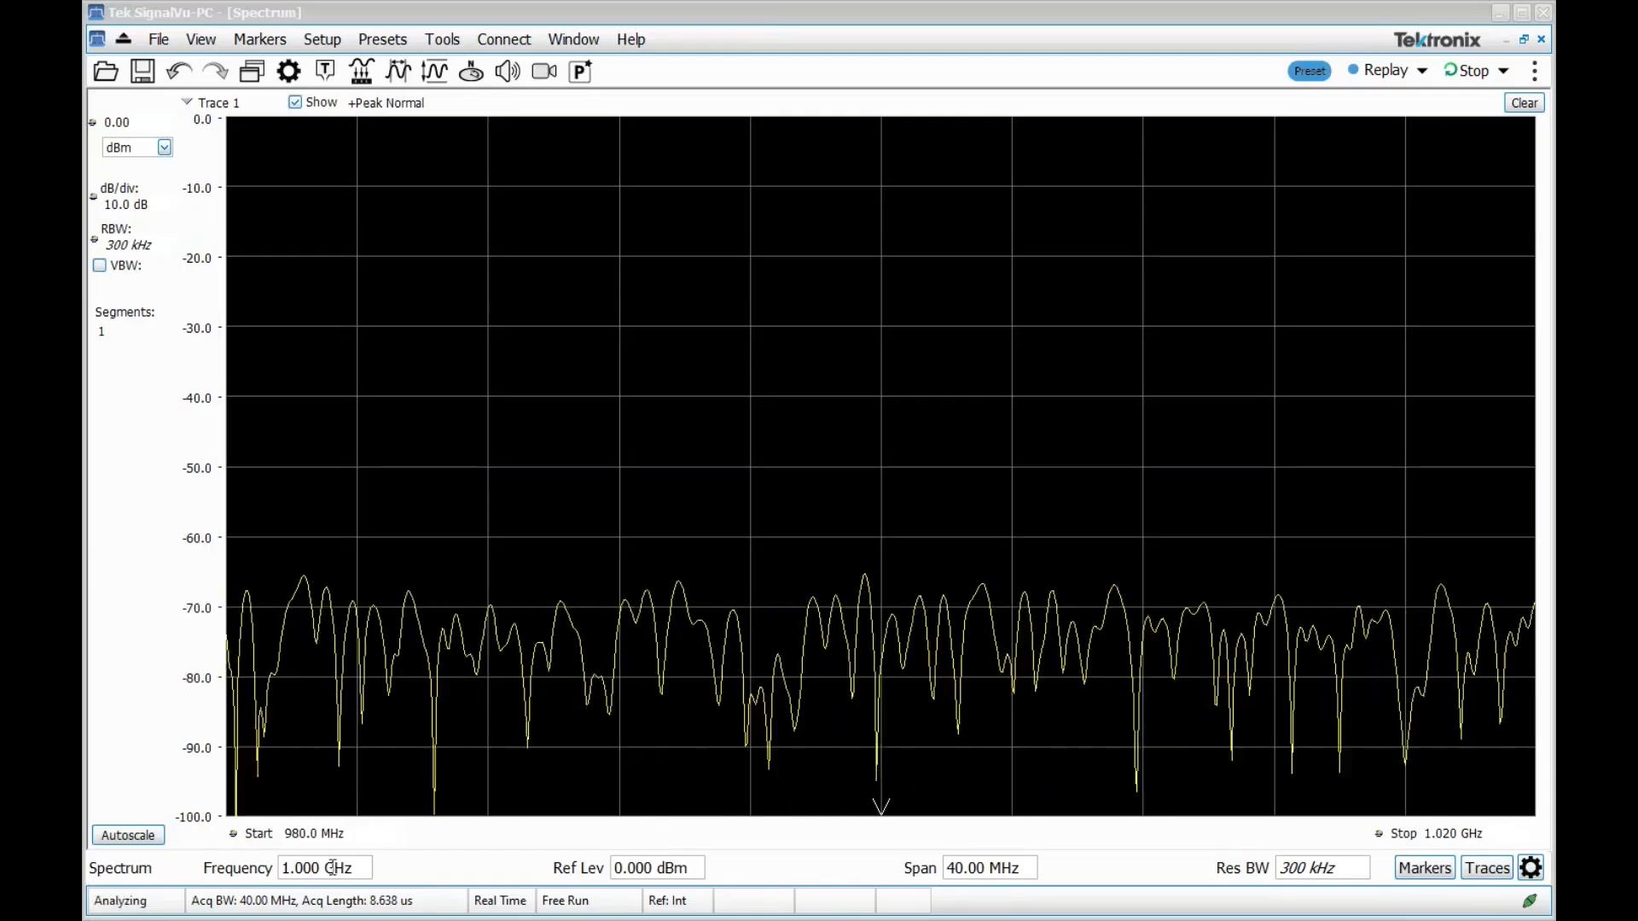
Step: Set the centre frequency of the Spectrum display to 2.4453 GHz
left_click(332, 868)
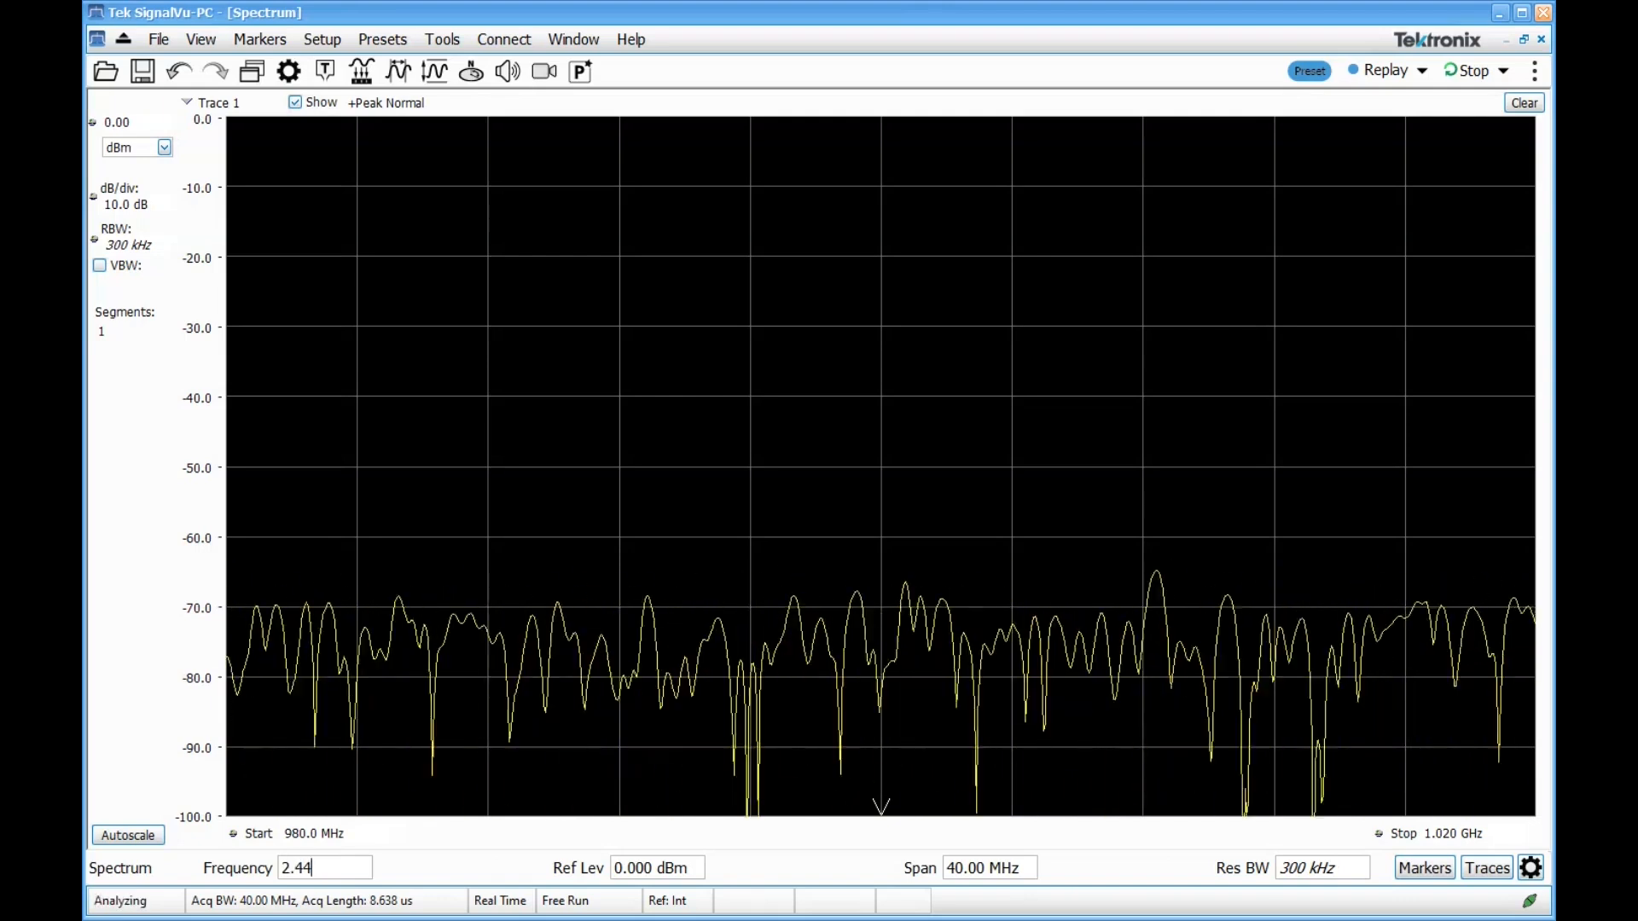
key("Return")
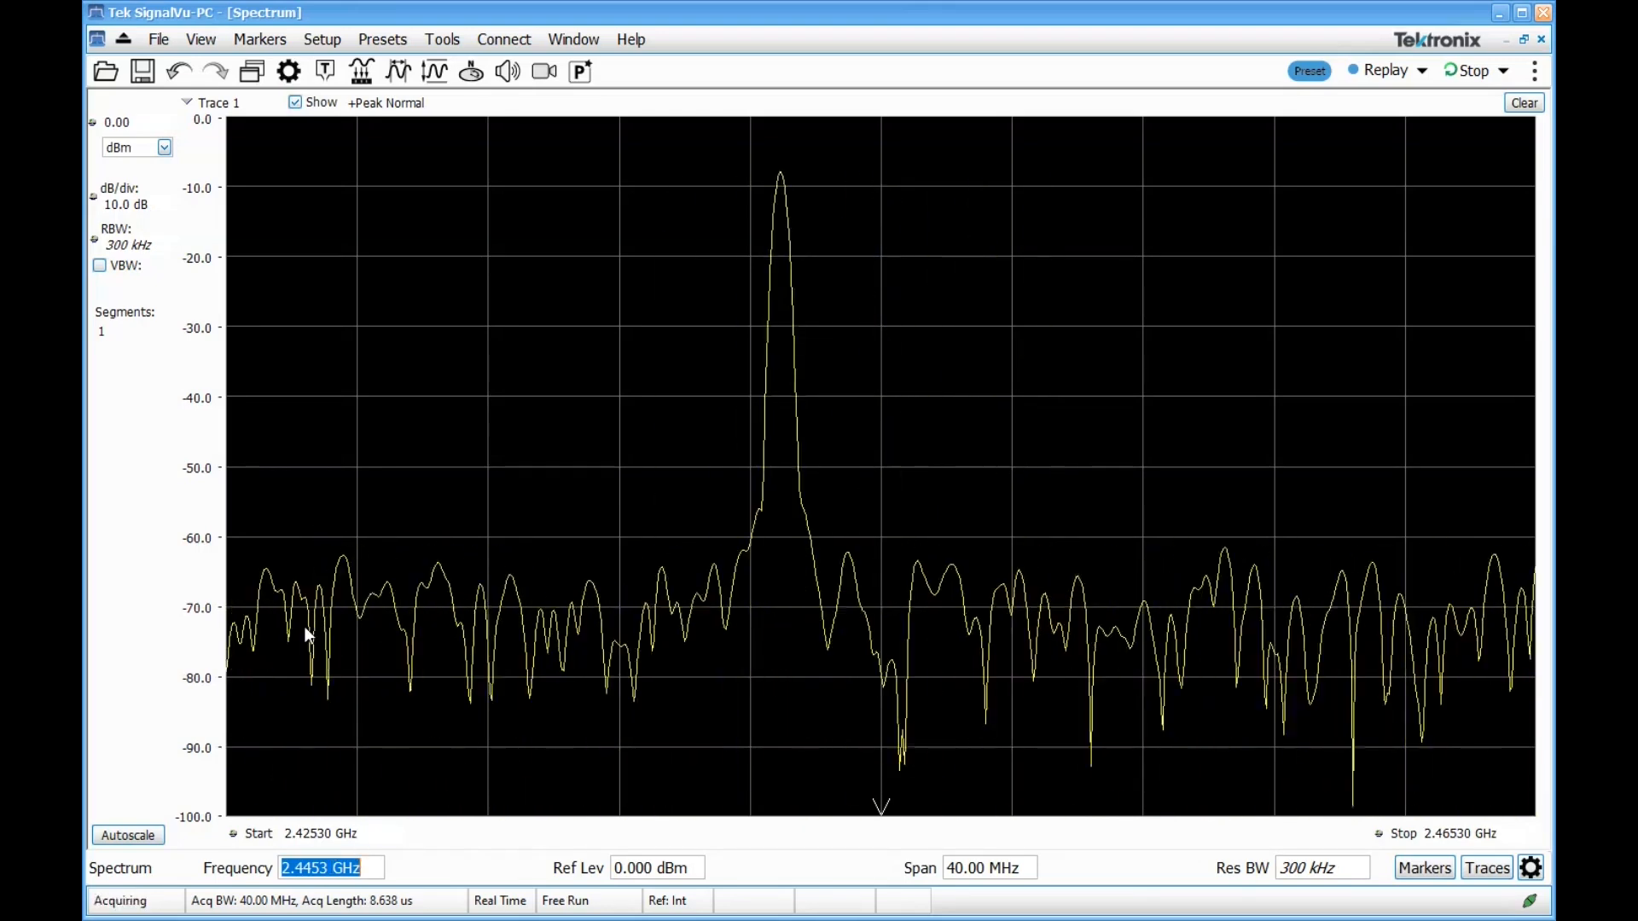
Step: Add a DPX display to the selected measurements and show it alongside the Spectrum display
left_click(252, 71)
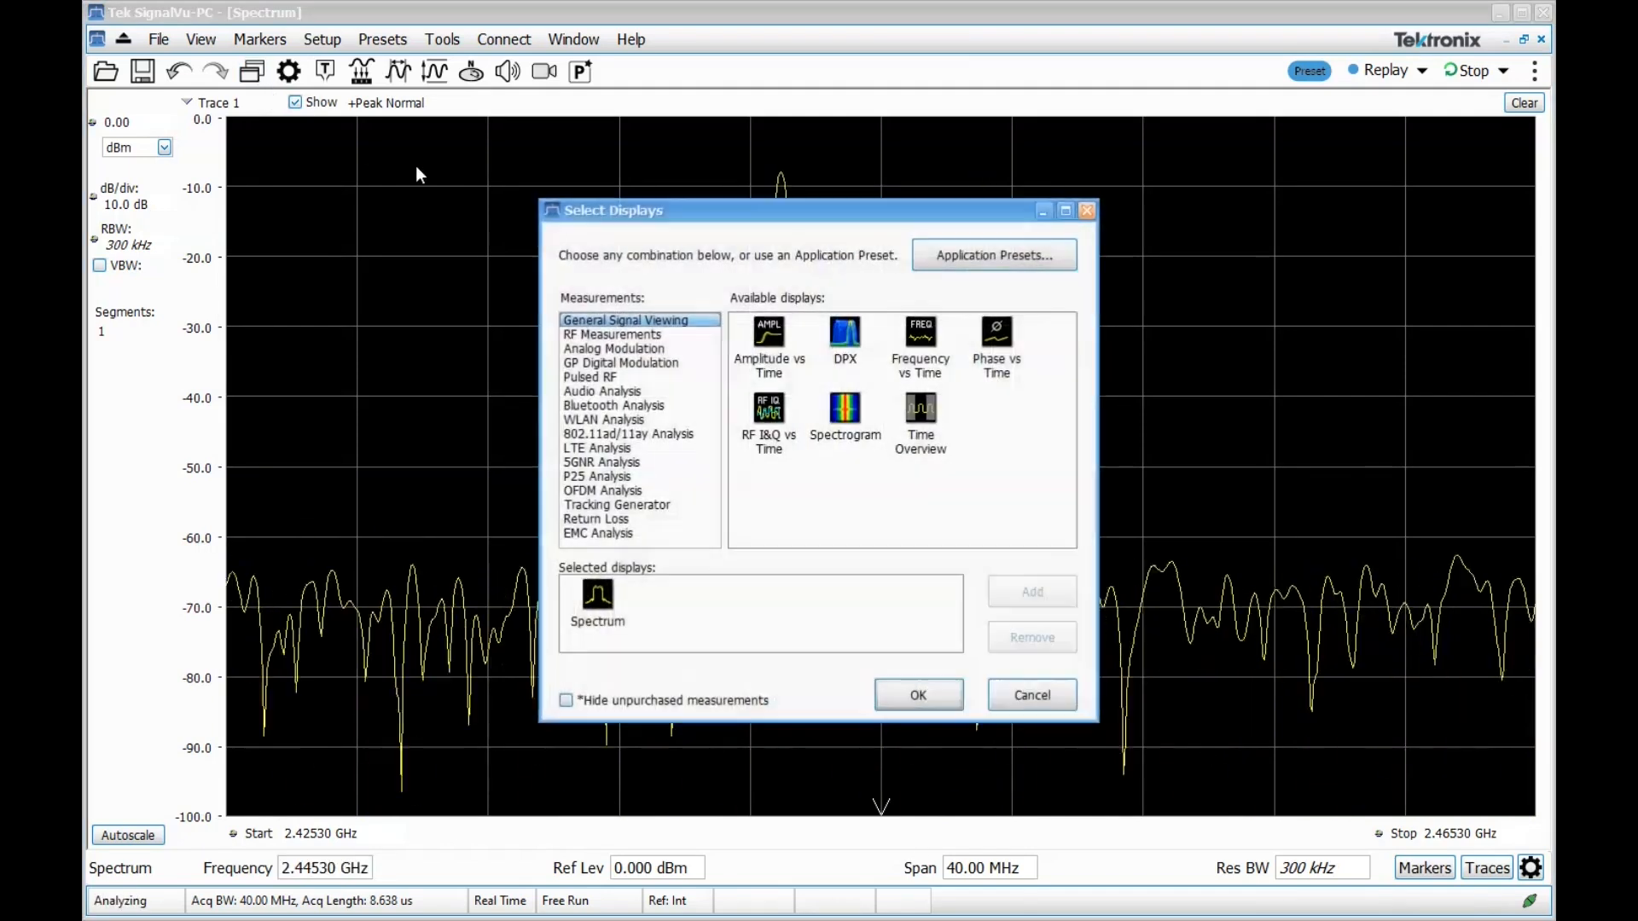
double_click(846, 337)
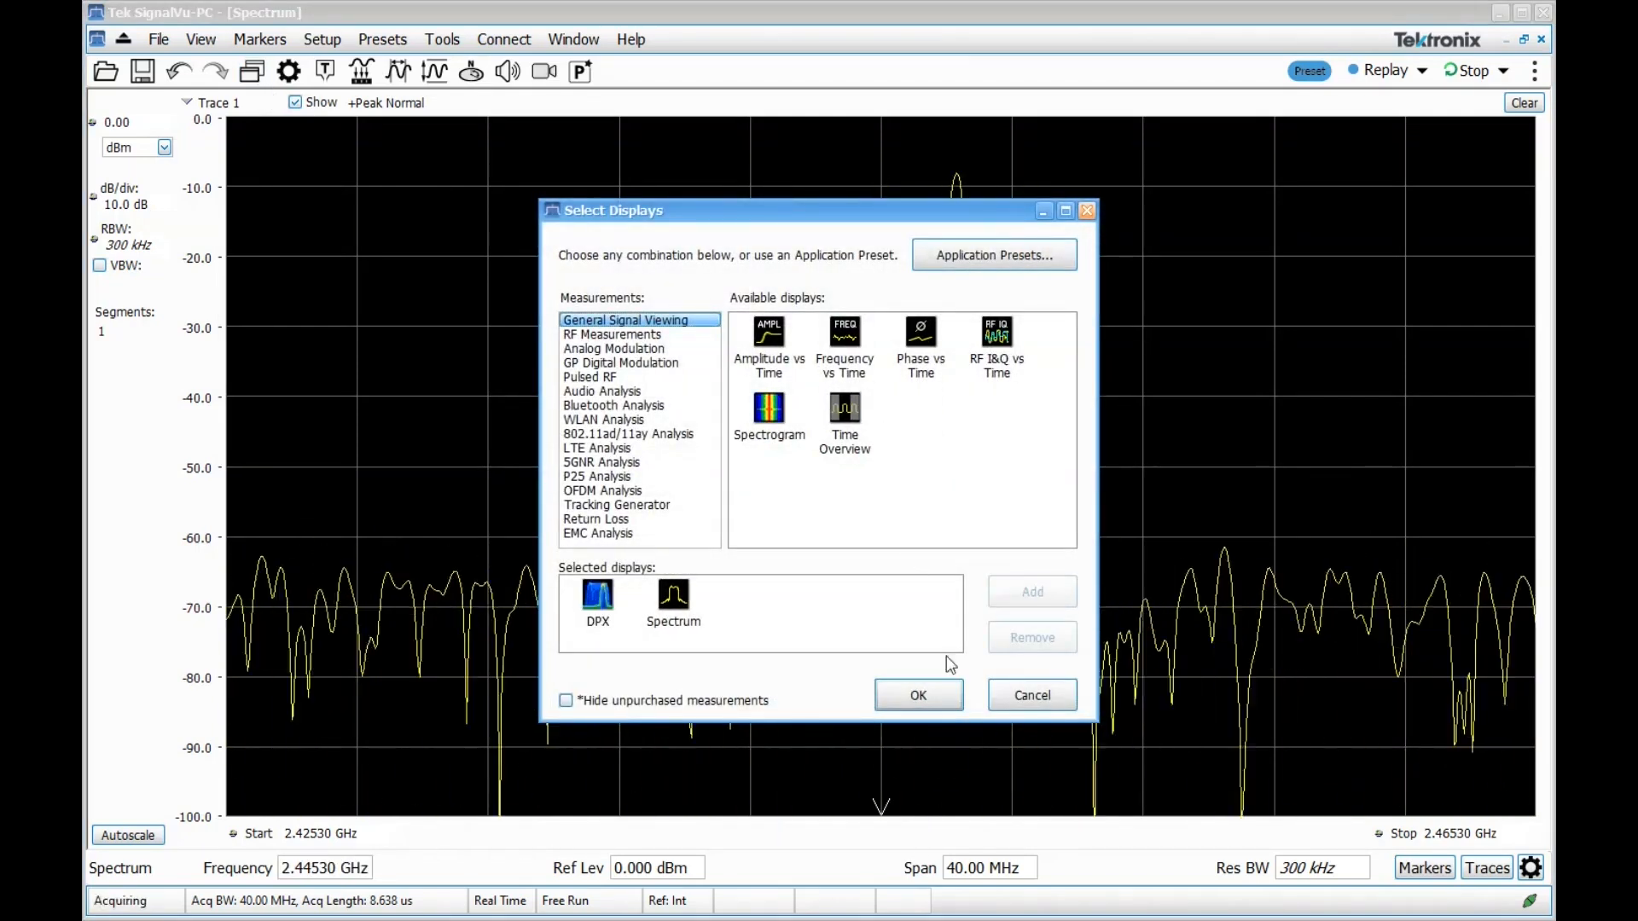
left_click(919, 697)
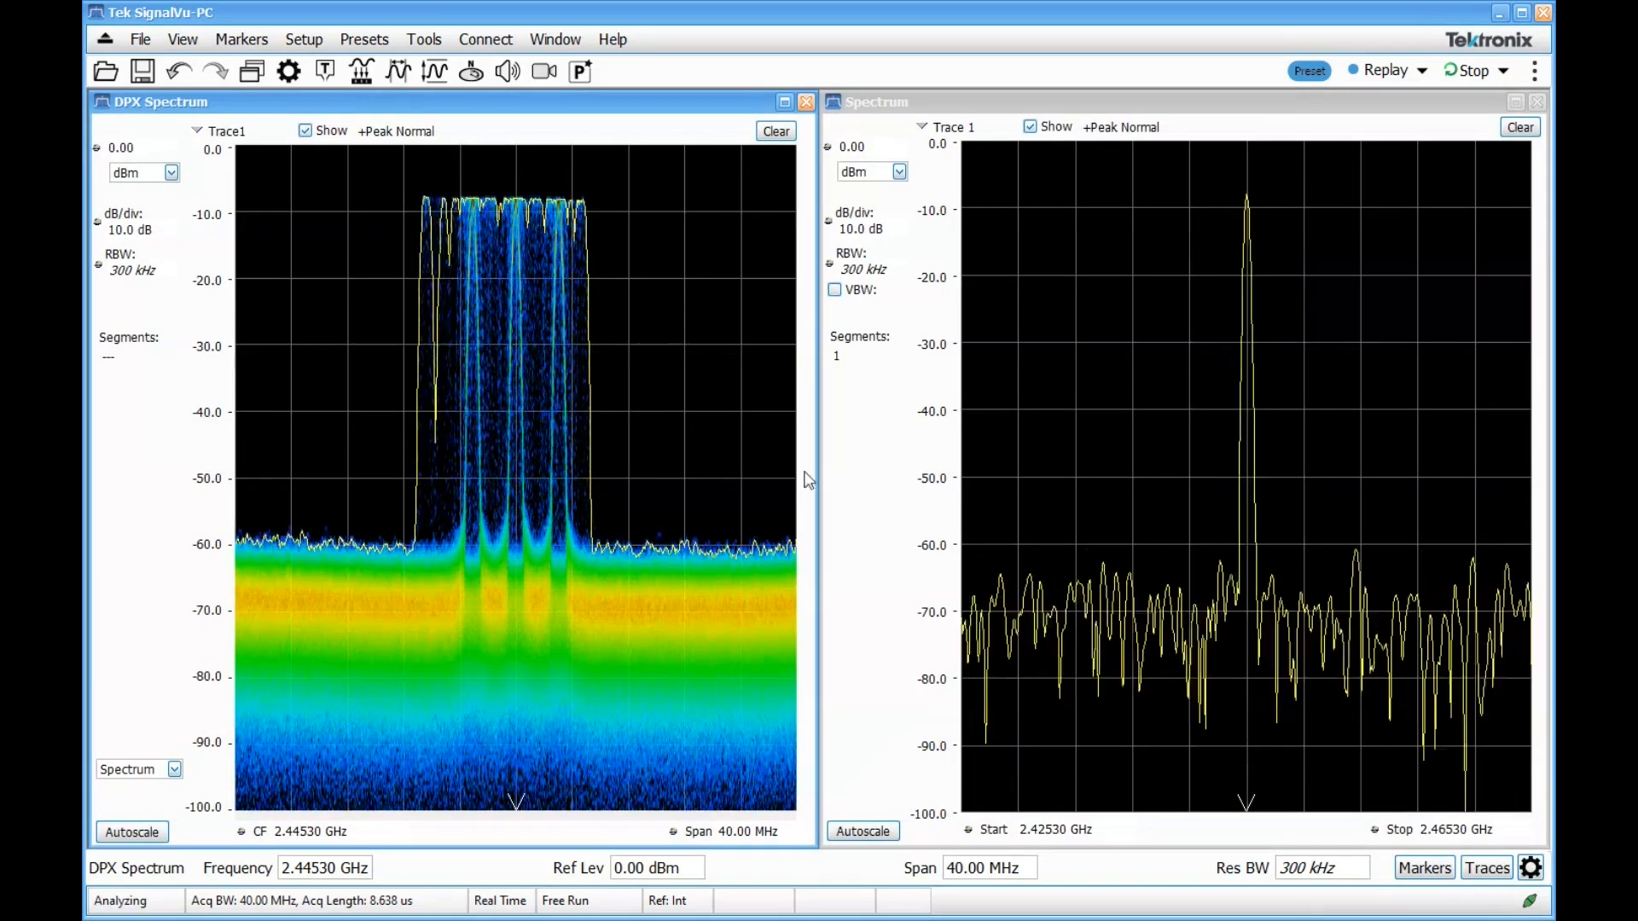
left_click(520, 475)
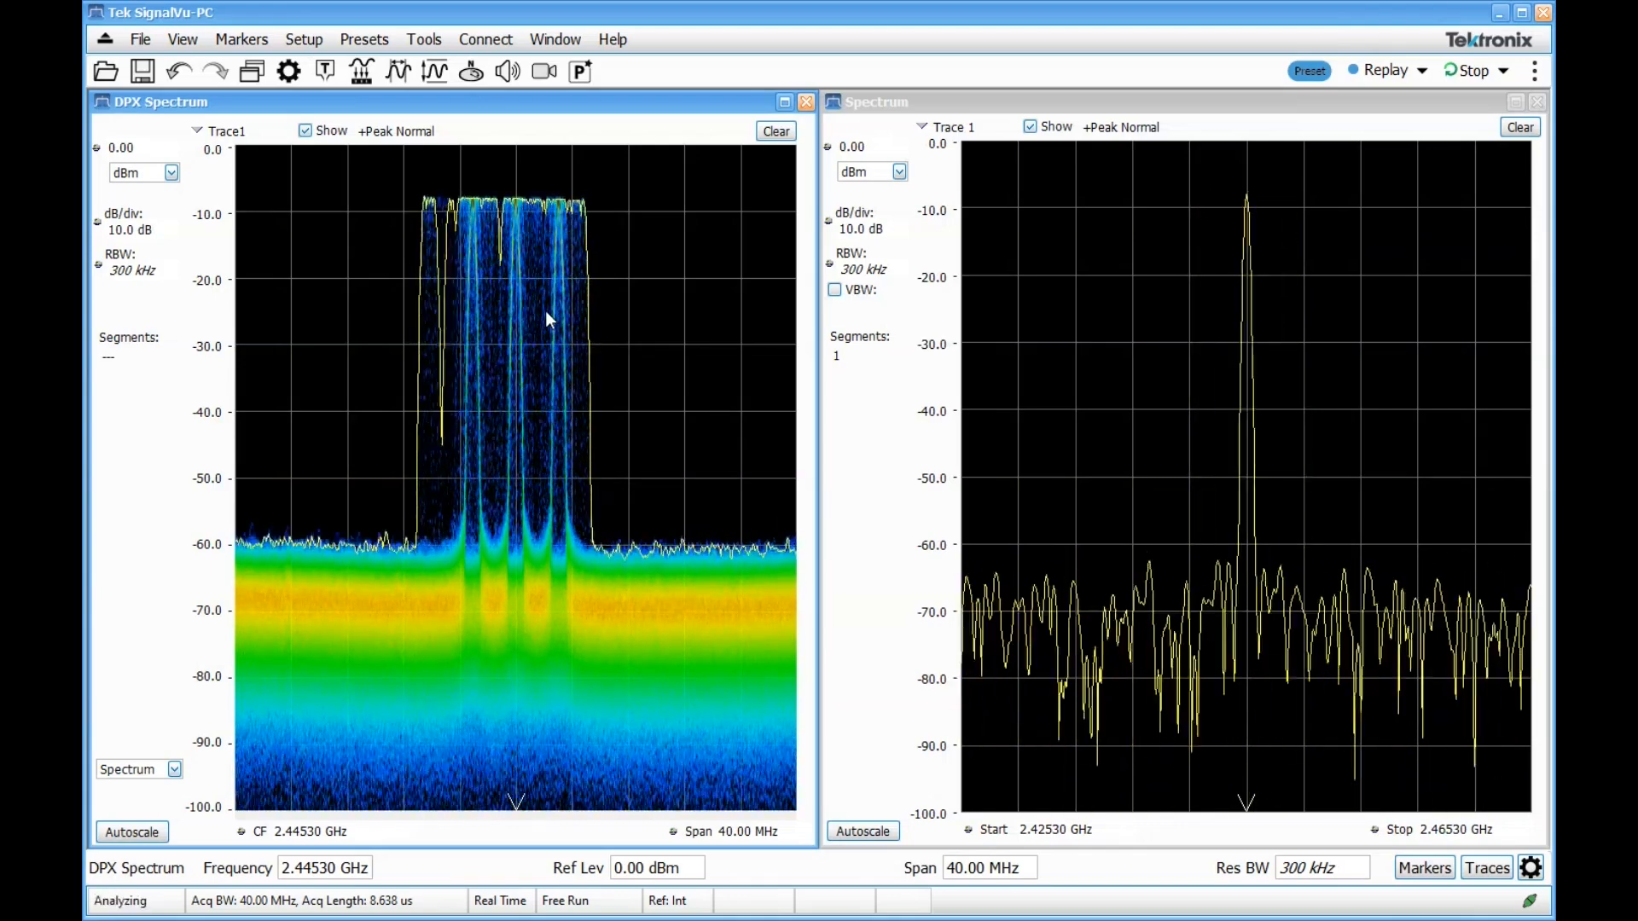
Step: Add the Time Overview and Frequency vs Time displays to the measurement layout
left_click(252, 72)
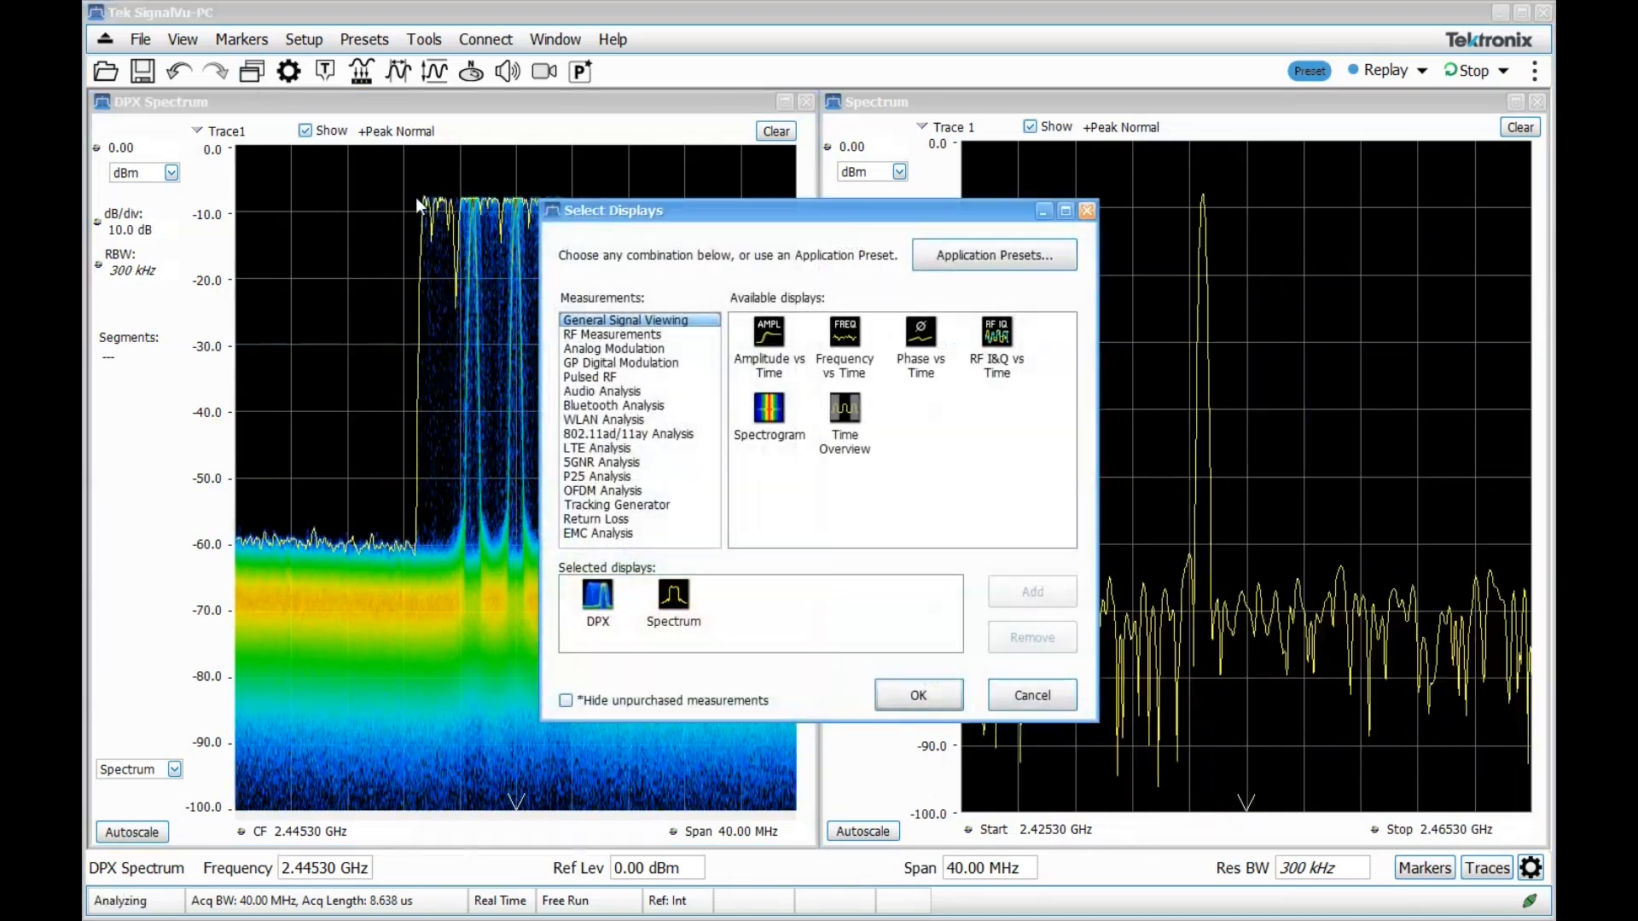
double_click(852, 430)
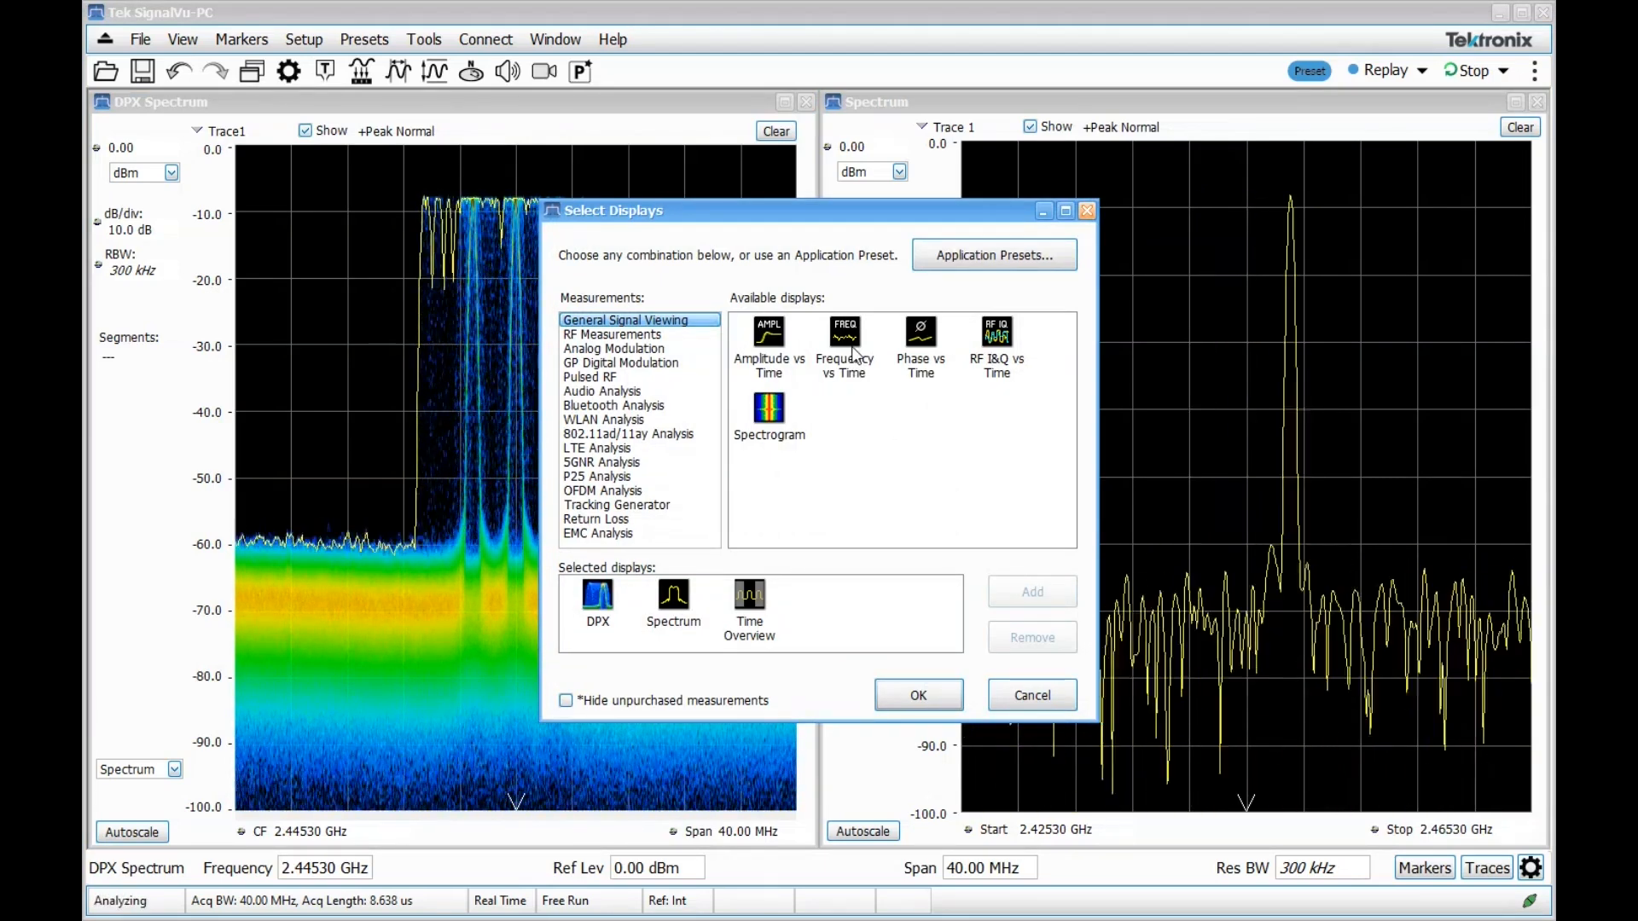
left_click(845, 337)
left_click(1032, 591)
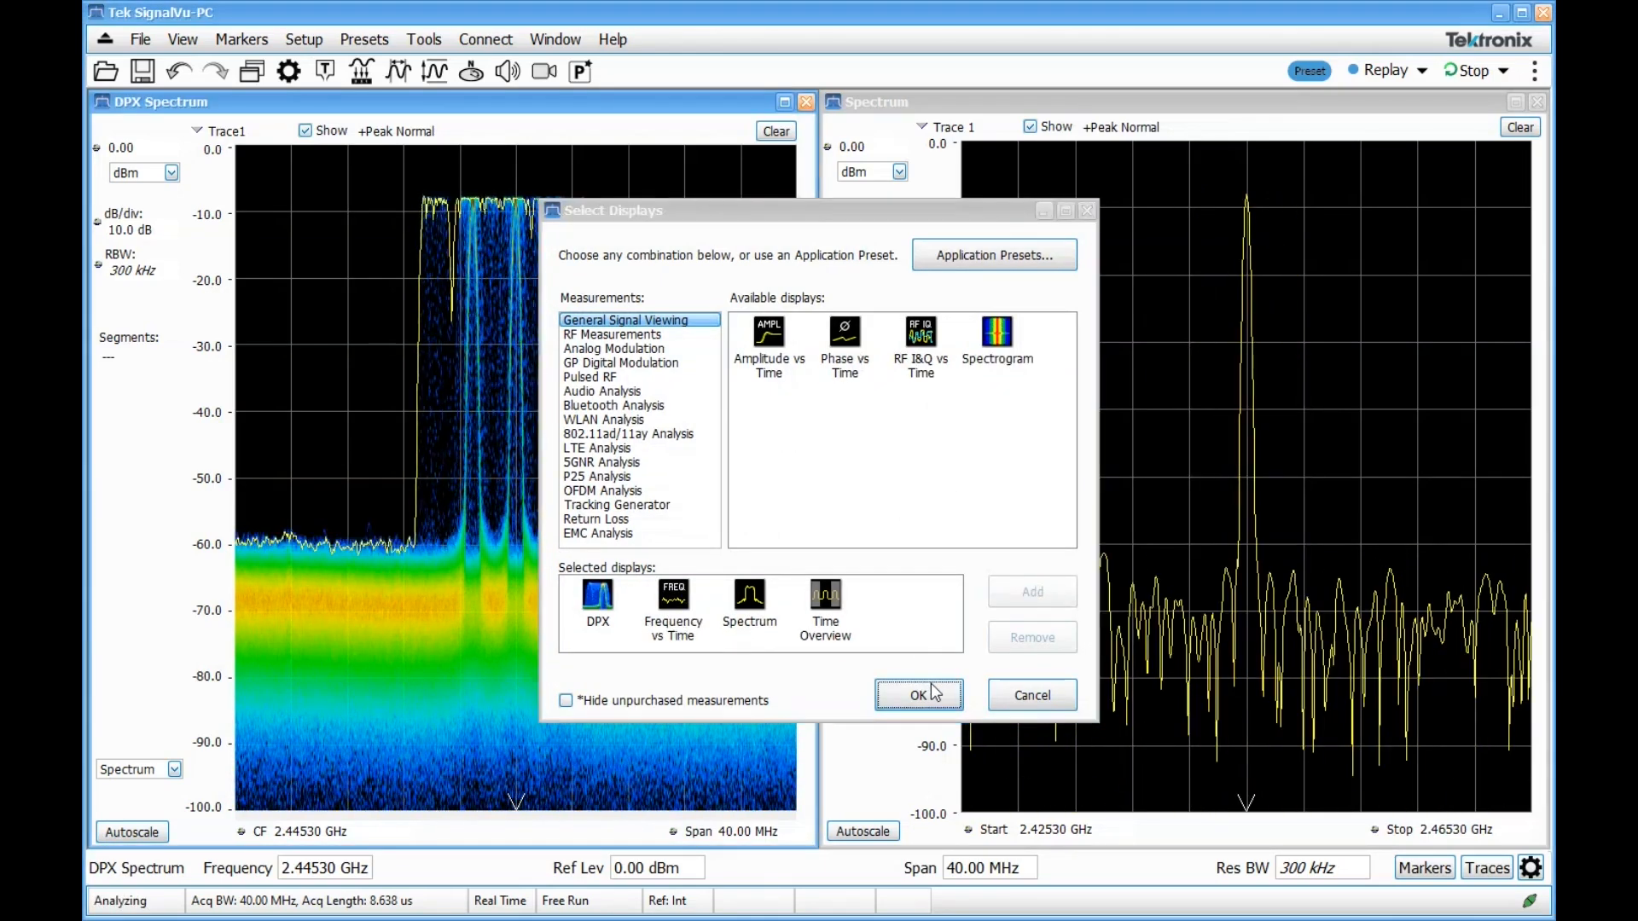
left_click(918, 695)
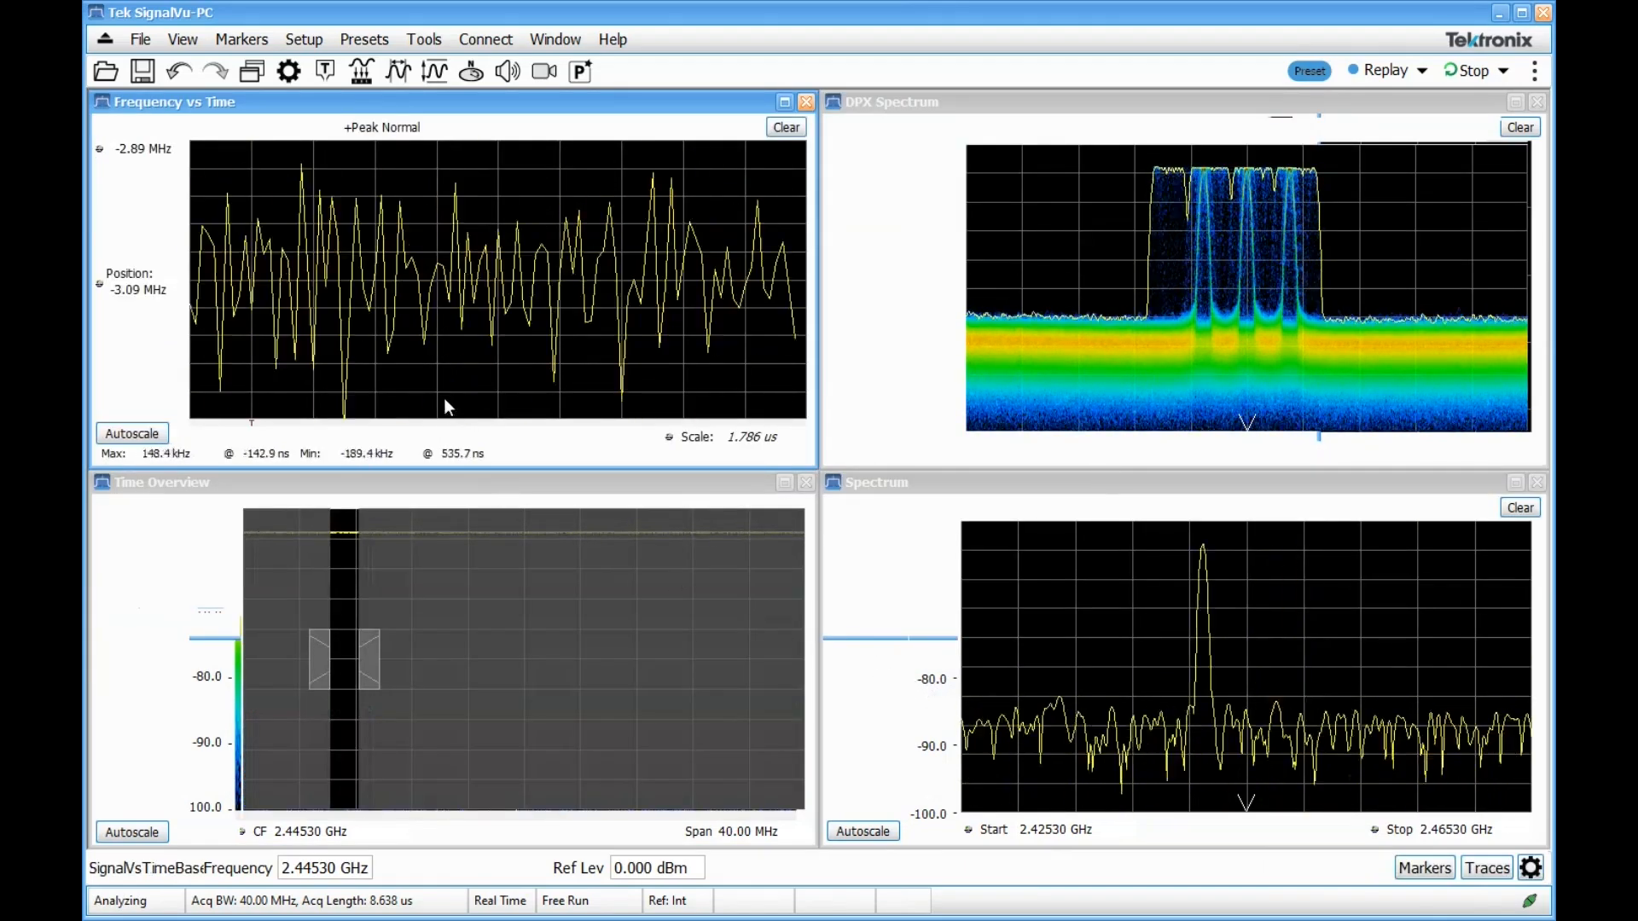
Step: Switch acquisition from free run to triggered mode, using the External source with a rising slope
left_click(325, 71)
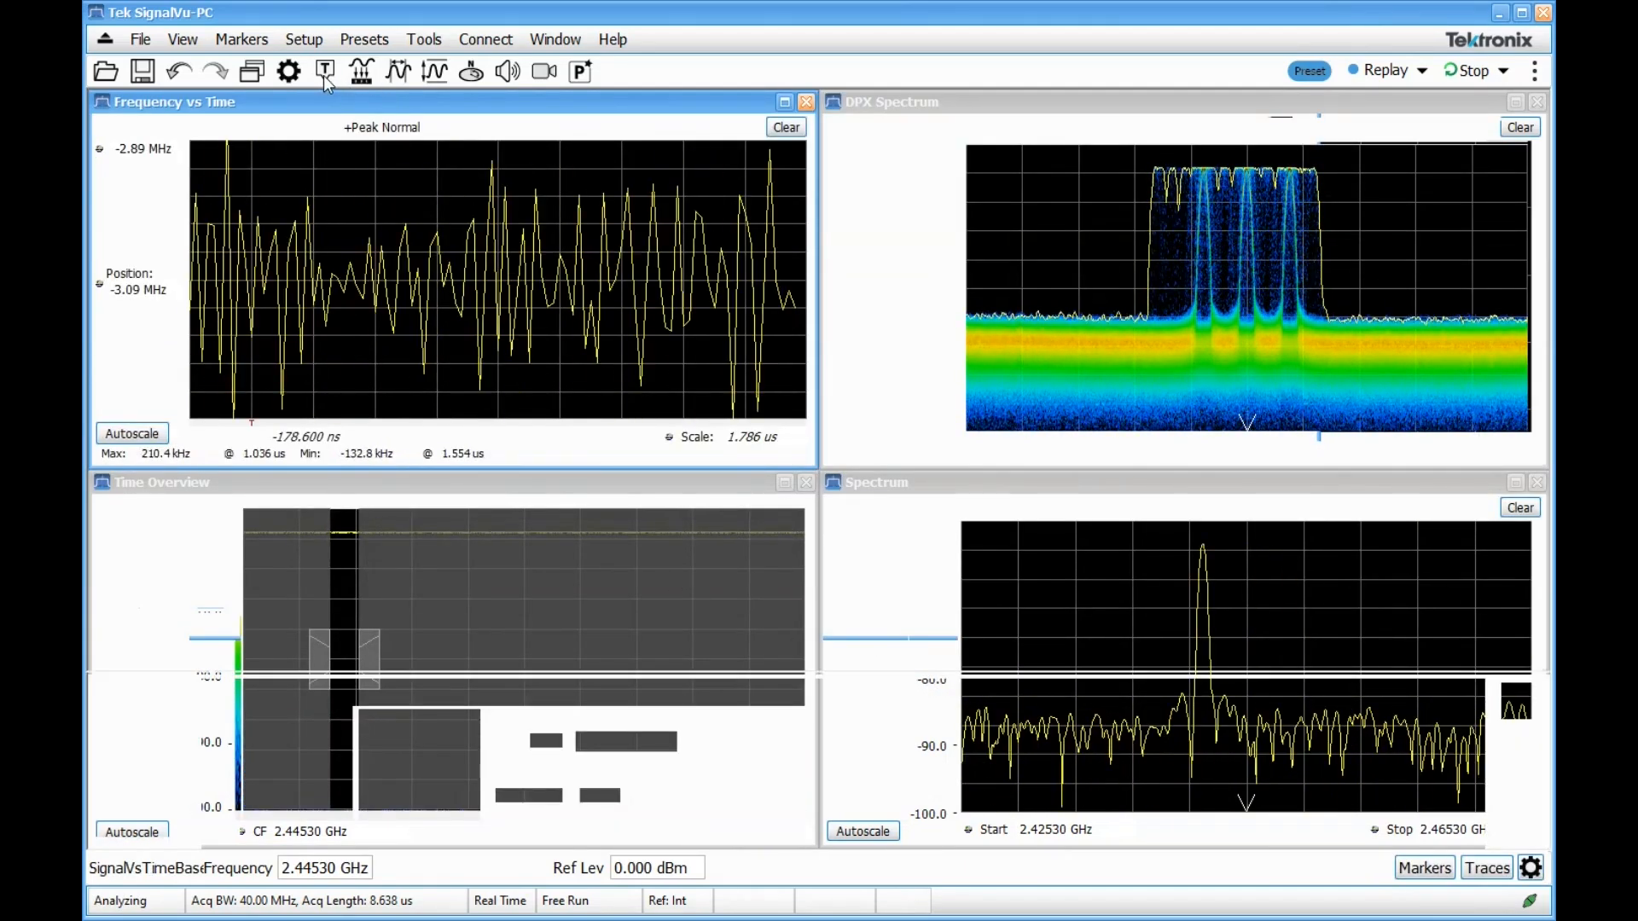
left_click(104, 774)
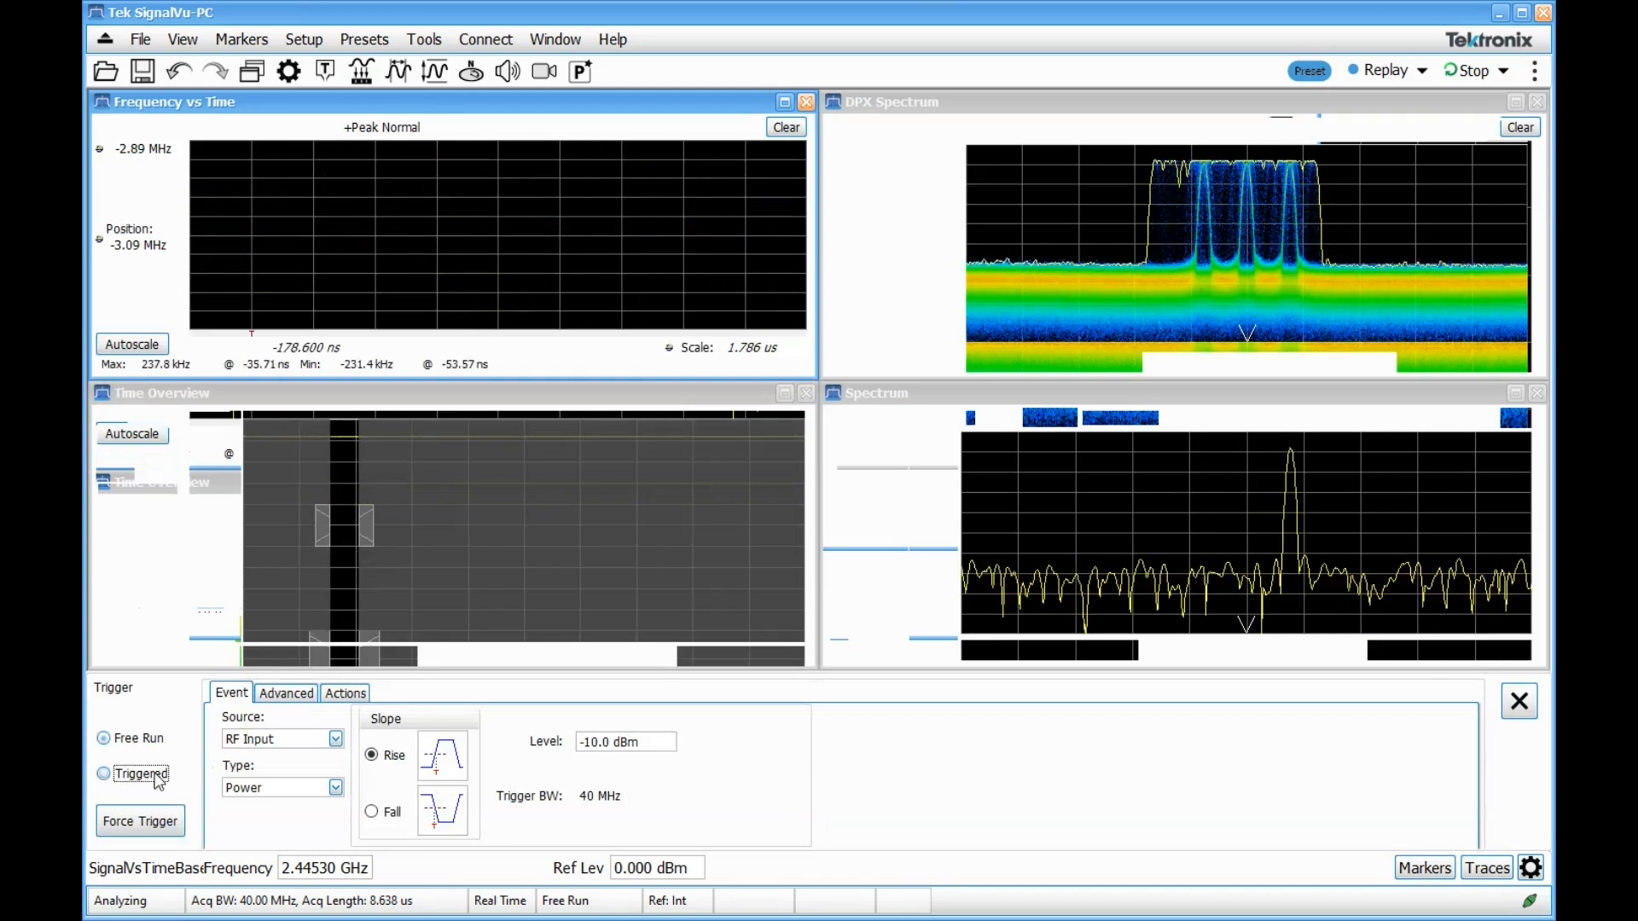
left_click(336, 739)
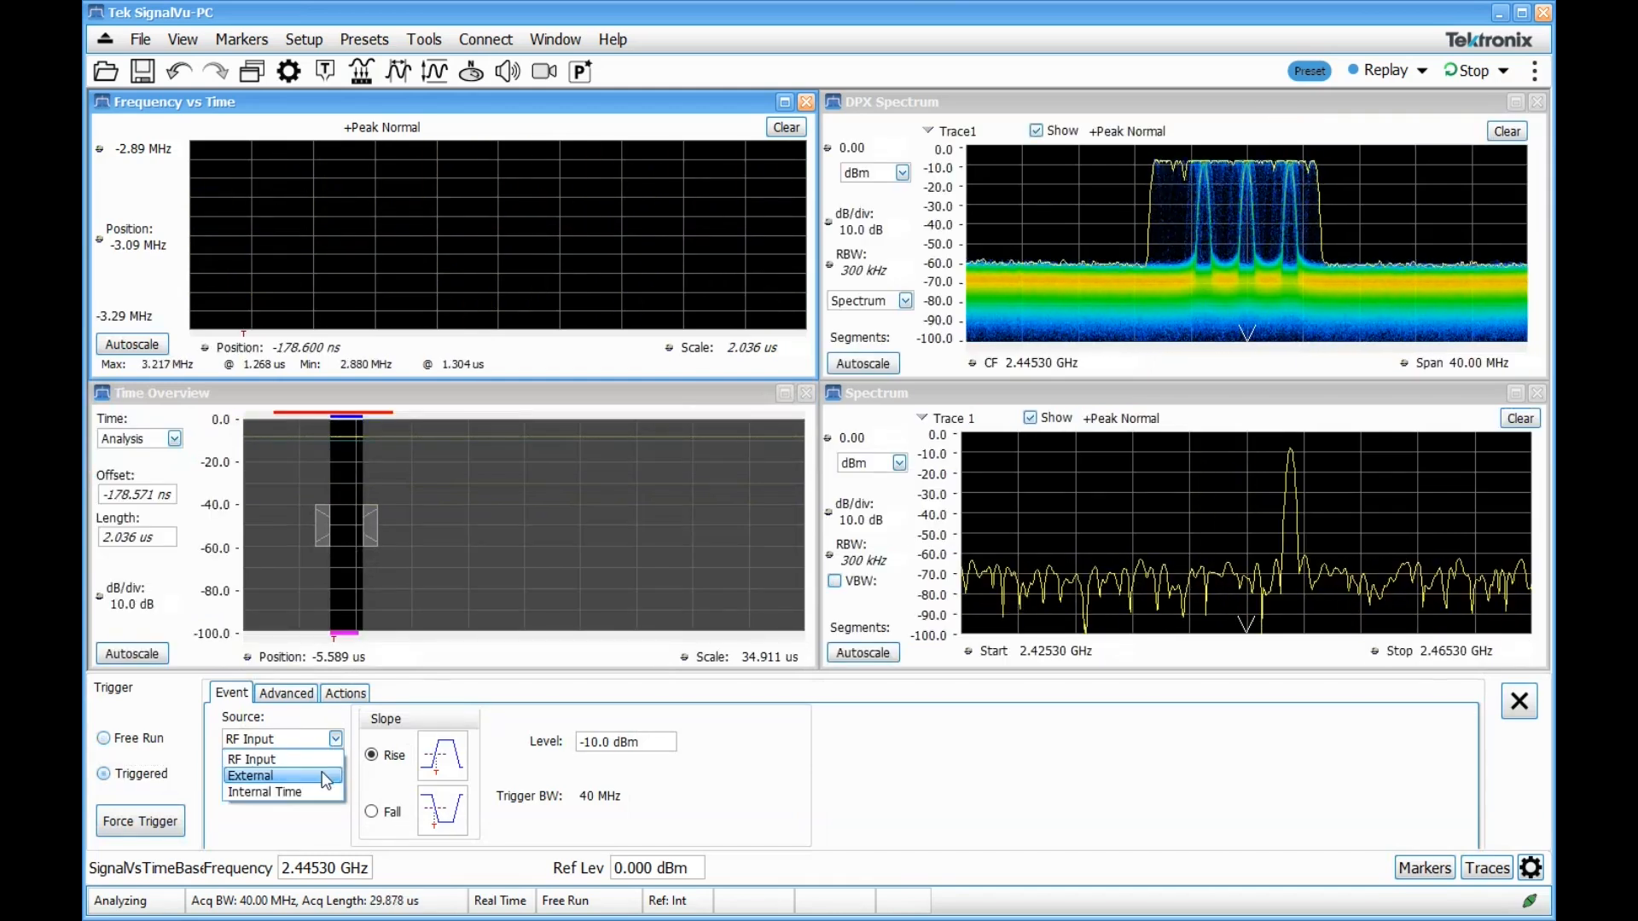
left_click(321, 773)
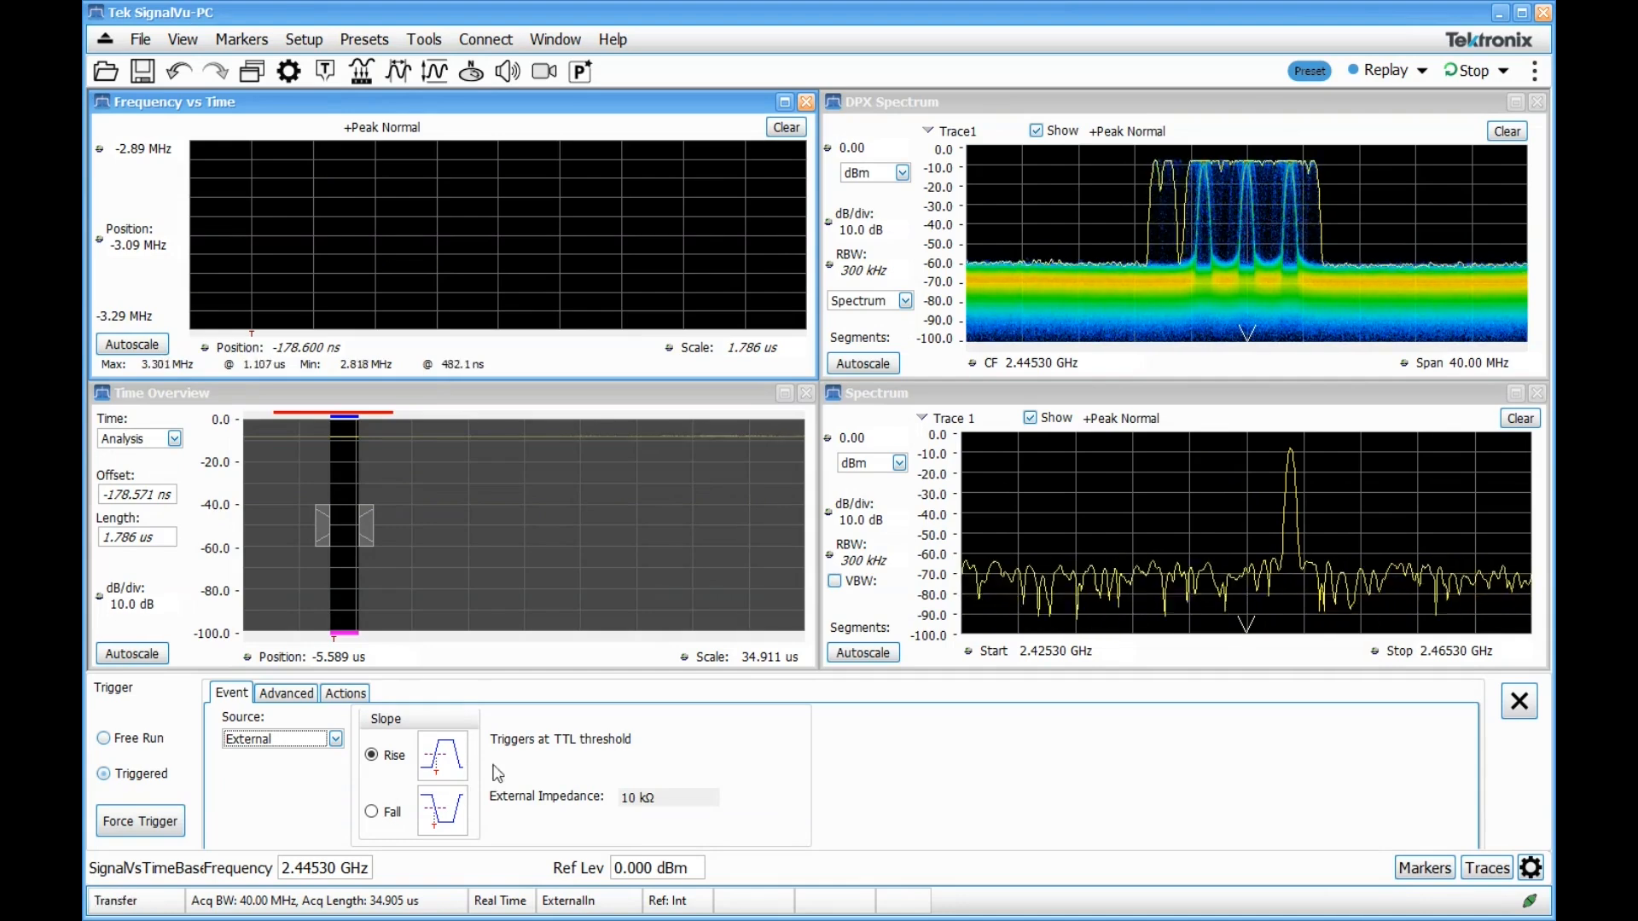
left_click(1518, 701)
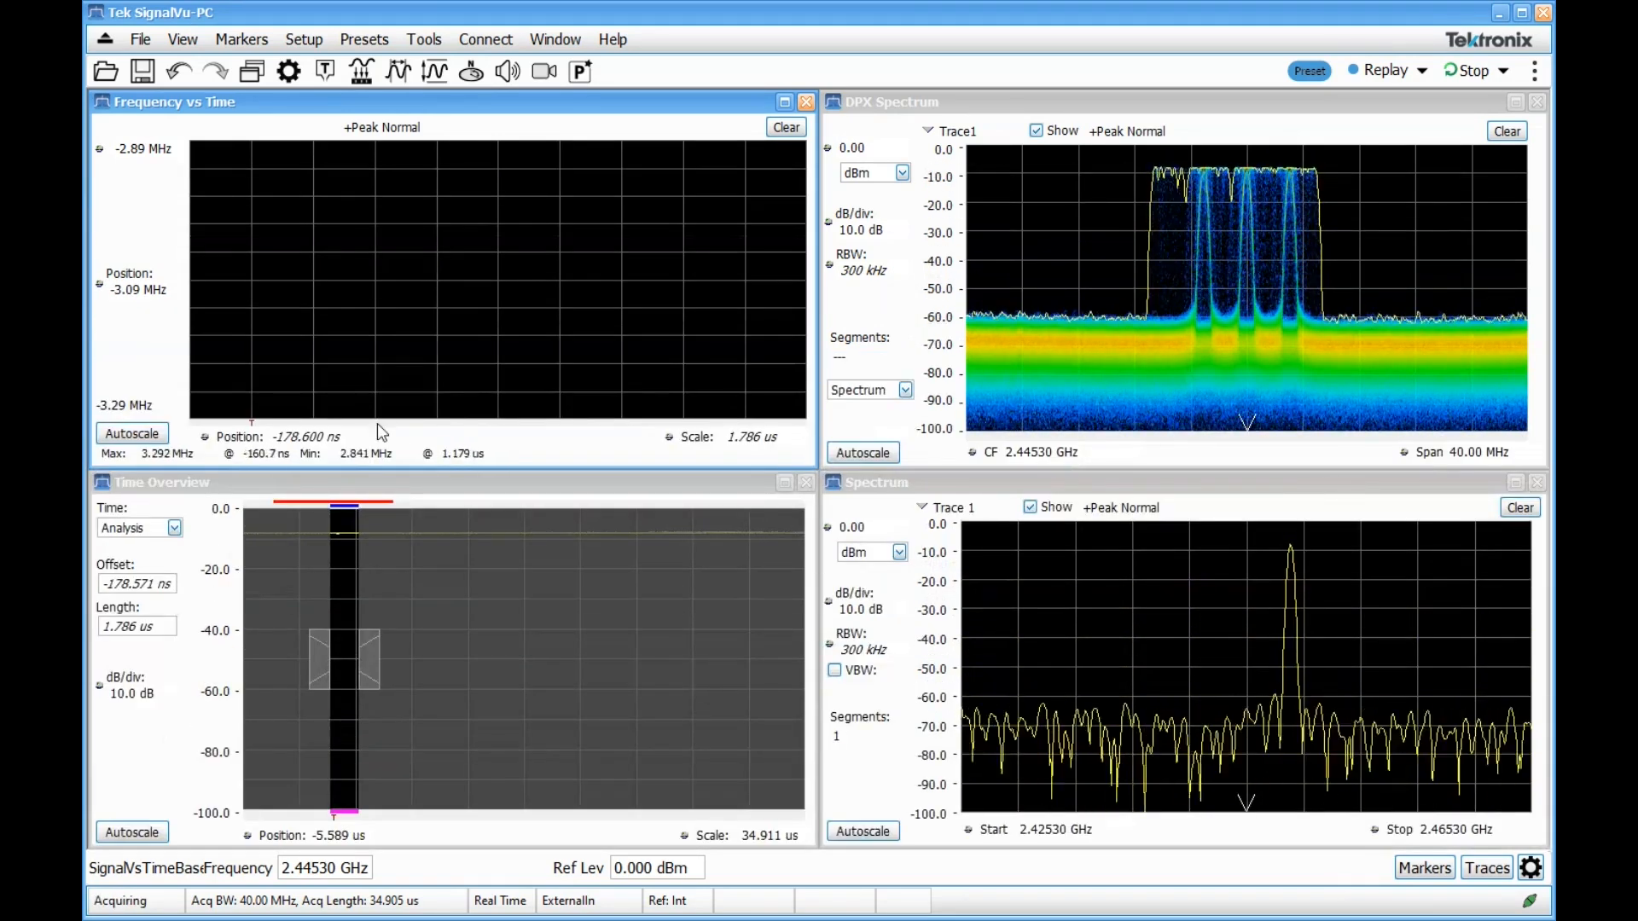
Step: Set the Time Overview analysis length to 20 ms and autoscale the Frequency vs Time display
left_click(147, 627)
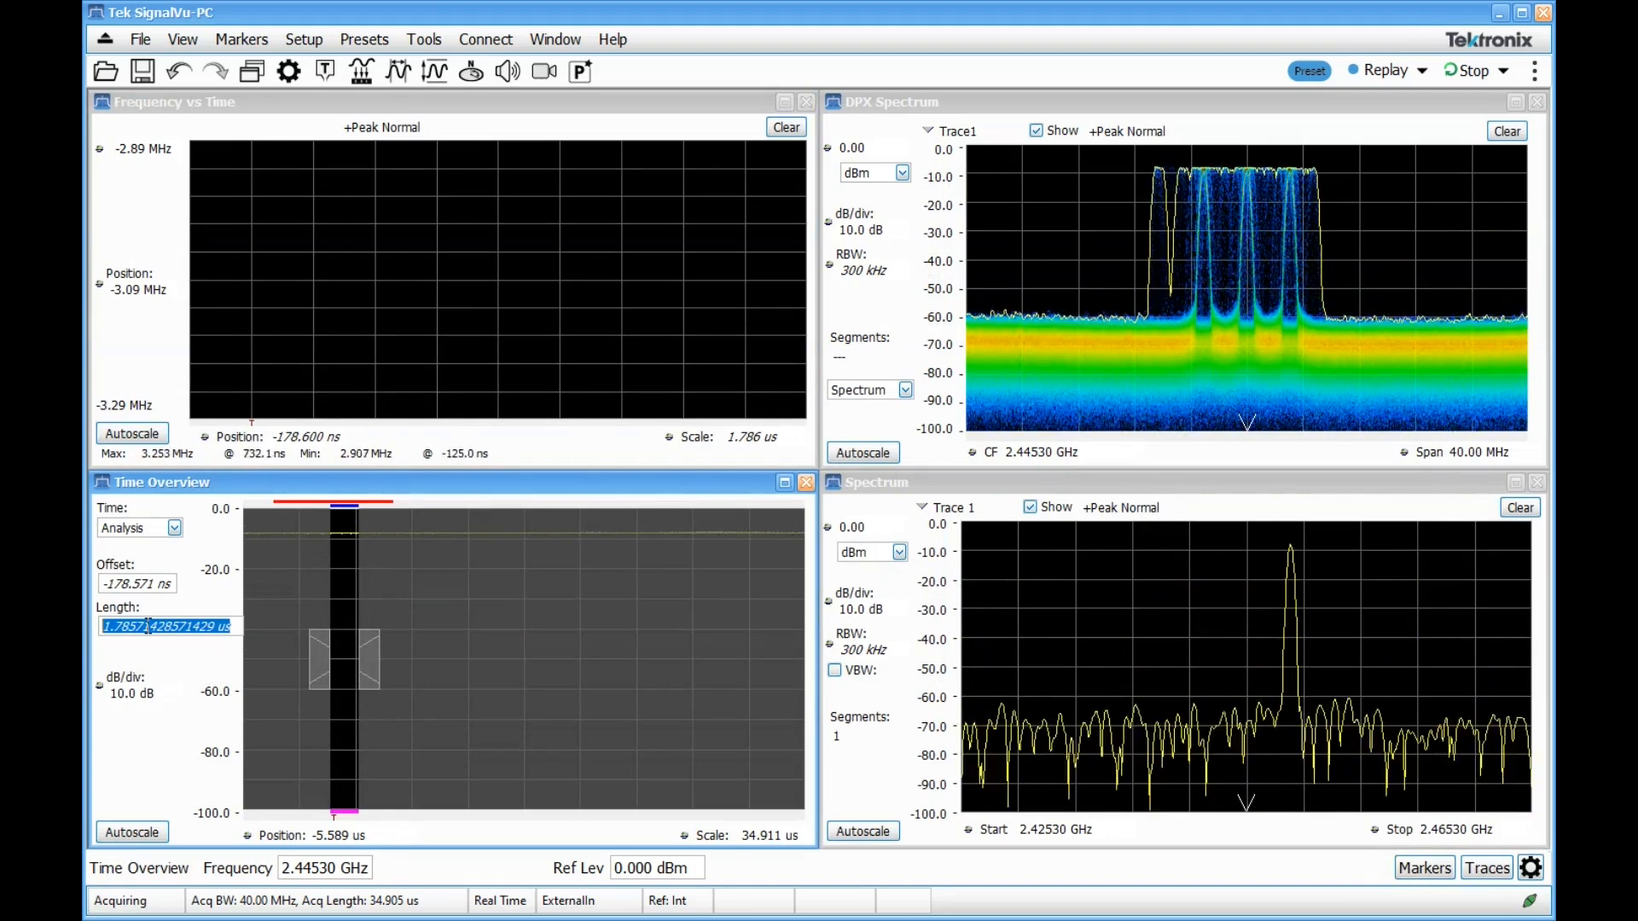
type("20")
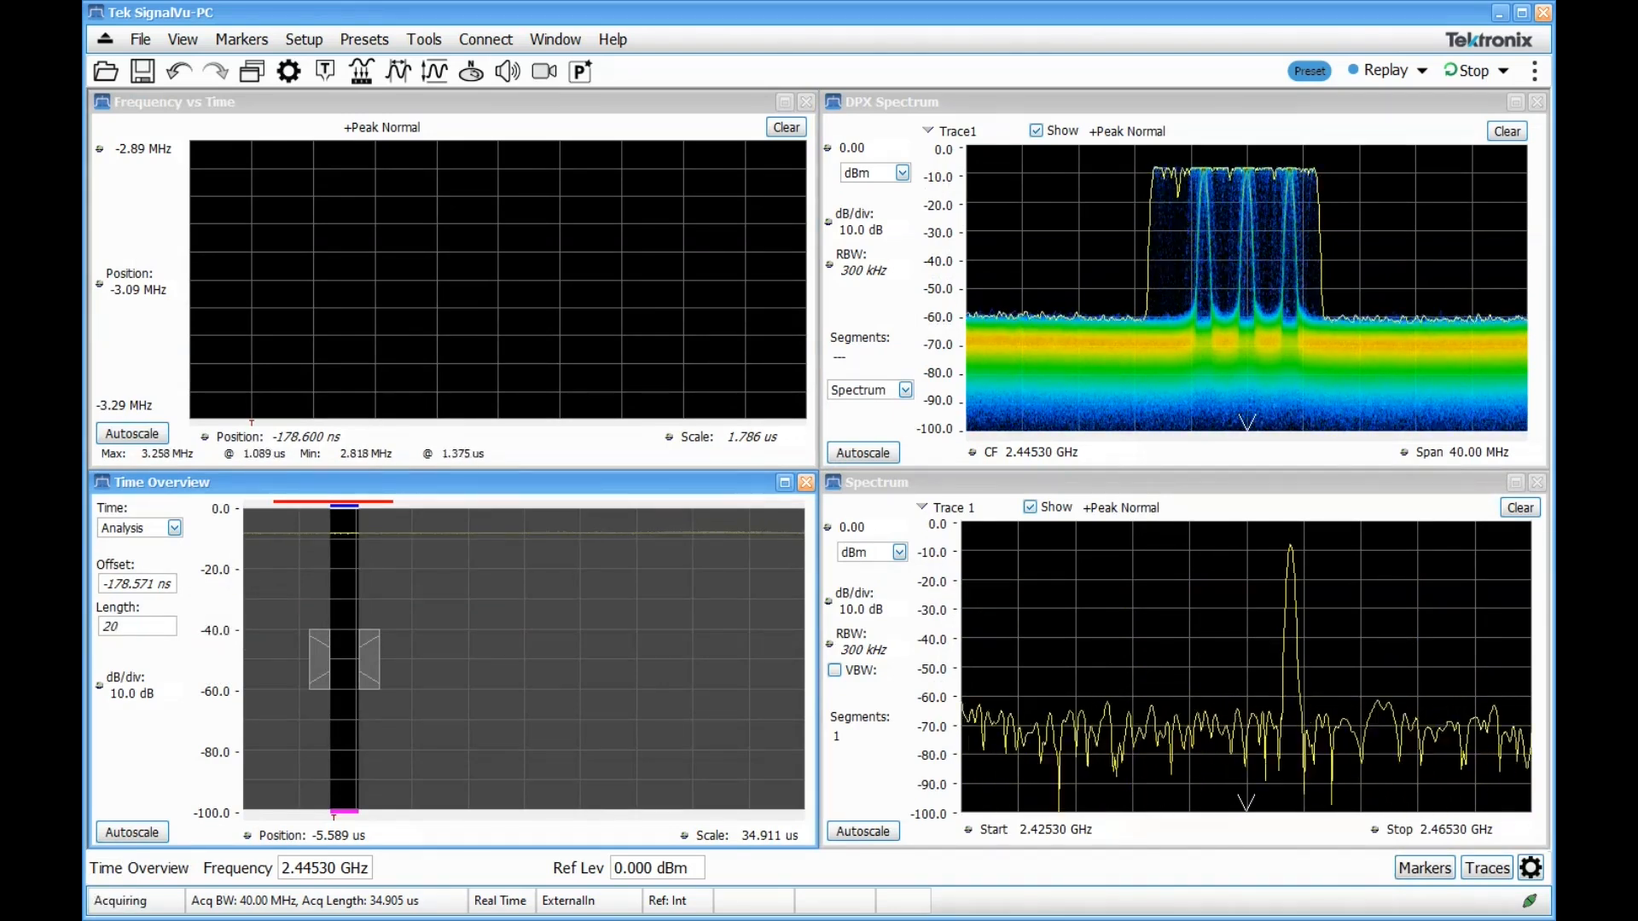
type("ns")
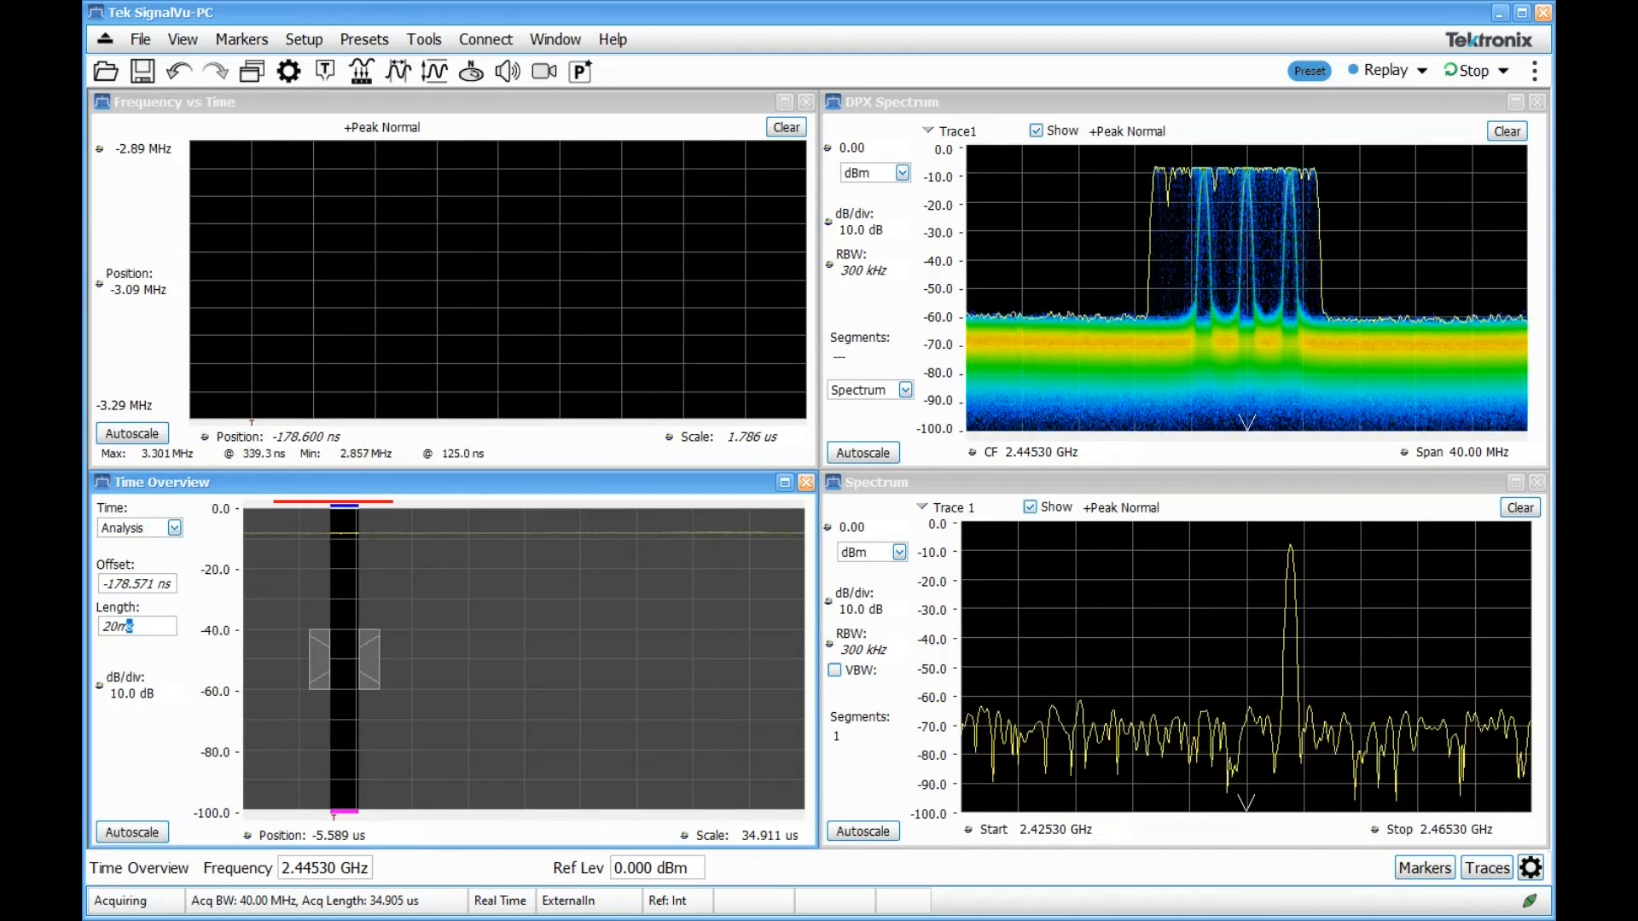
key("Return")
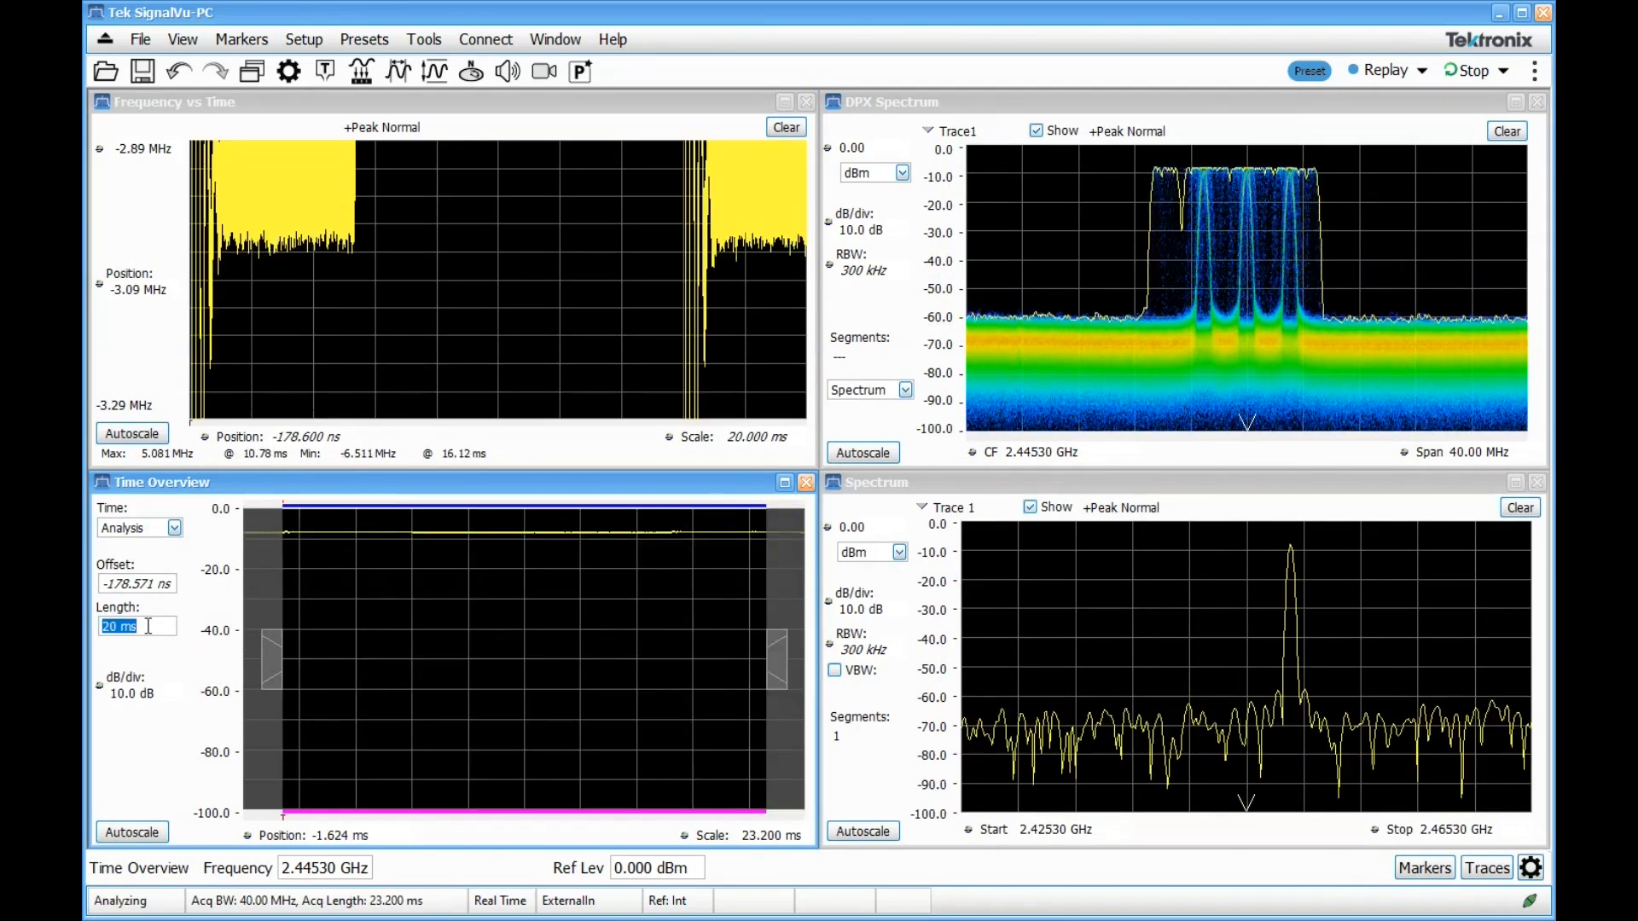
left_click(132, 434)
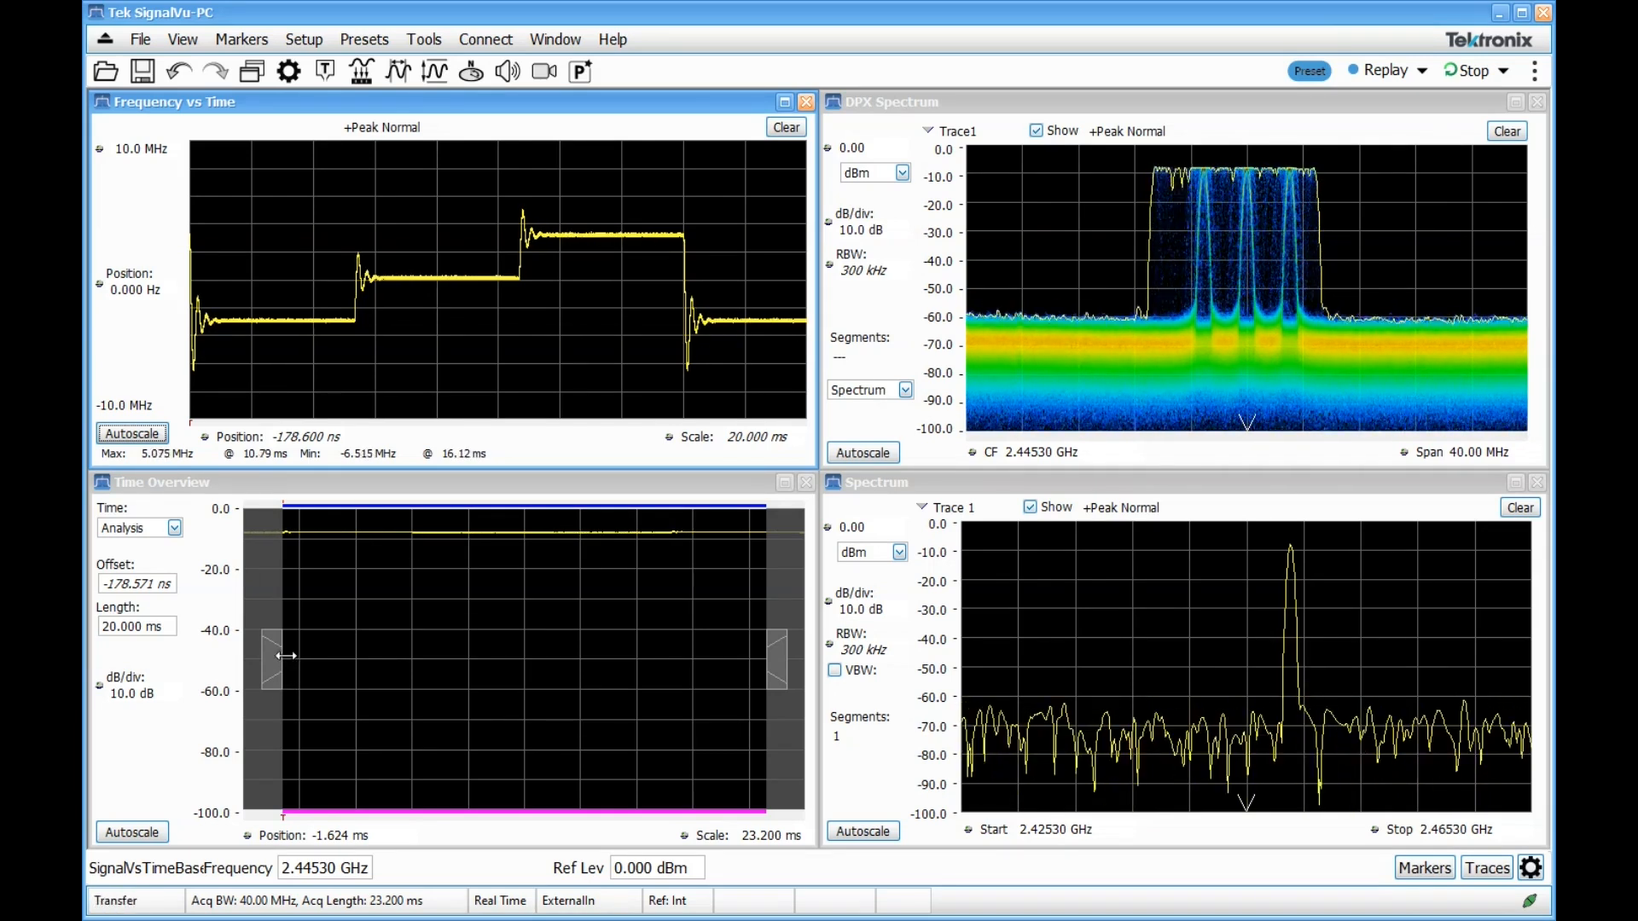
Step: Adjust the analysis window in the Time Overview to an offset of about -1.624 ms and a length of about 5.705 ms
left_click_drag(284, 655, 242, 659)
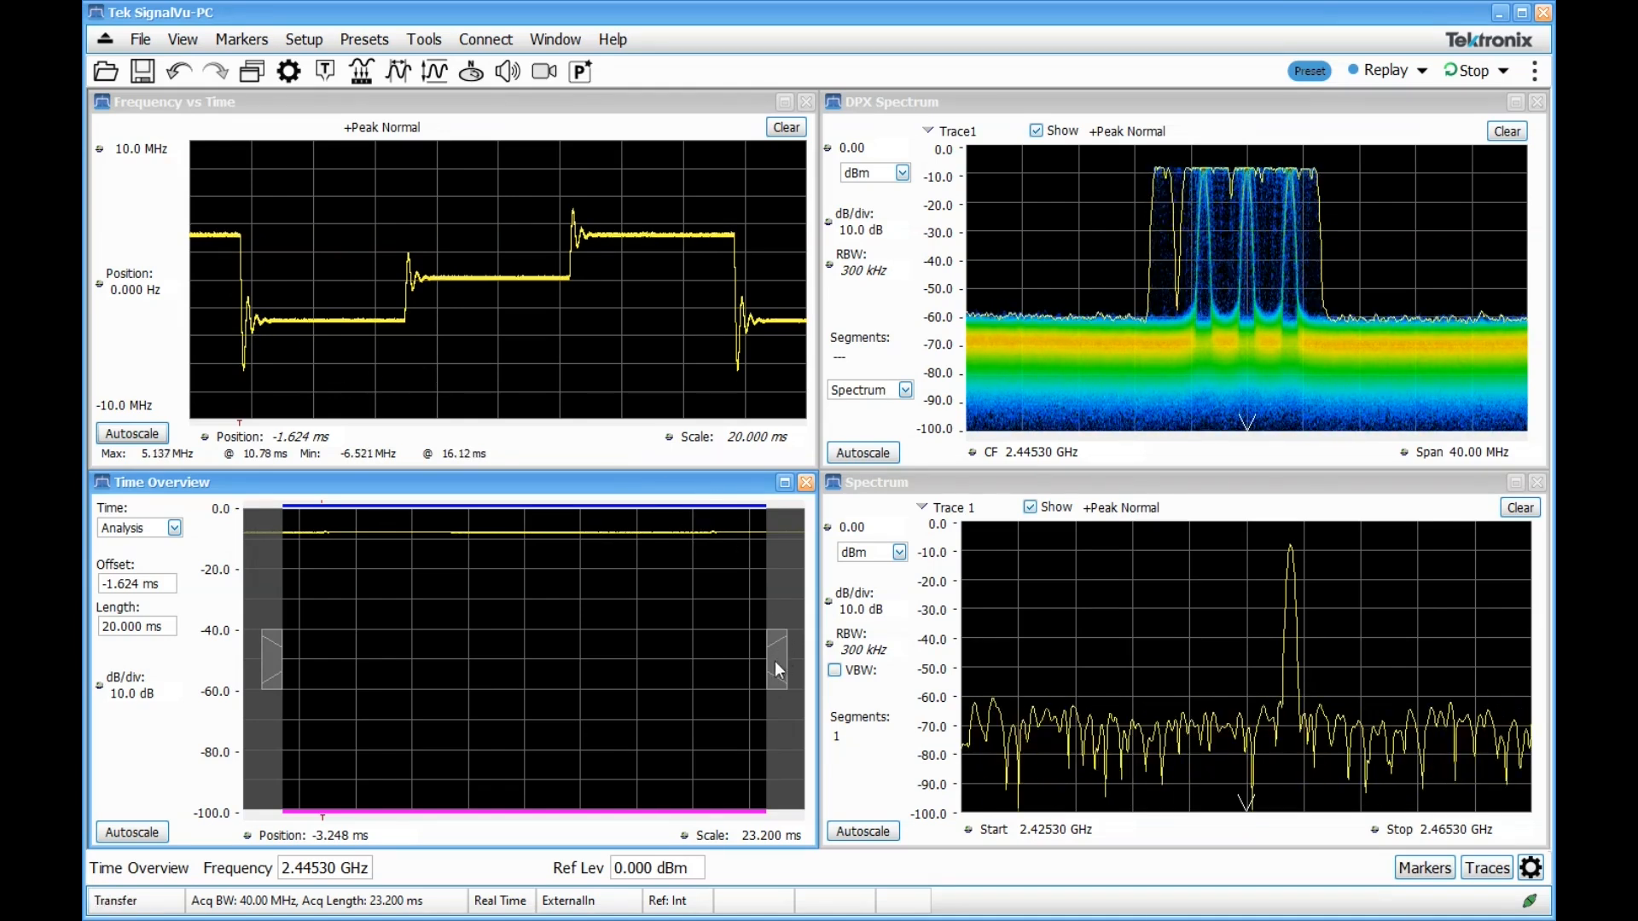
left_click_drag(770, 662, 420, 649)
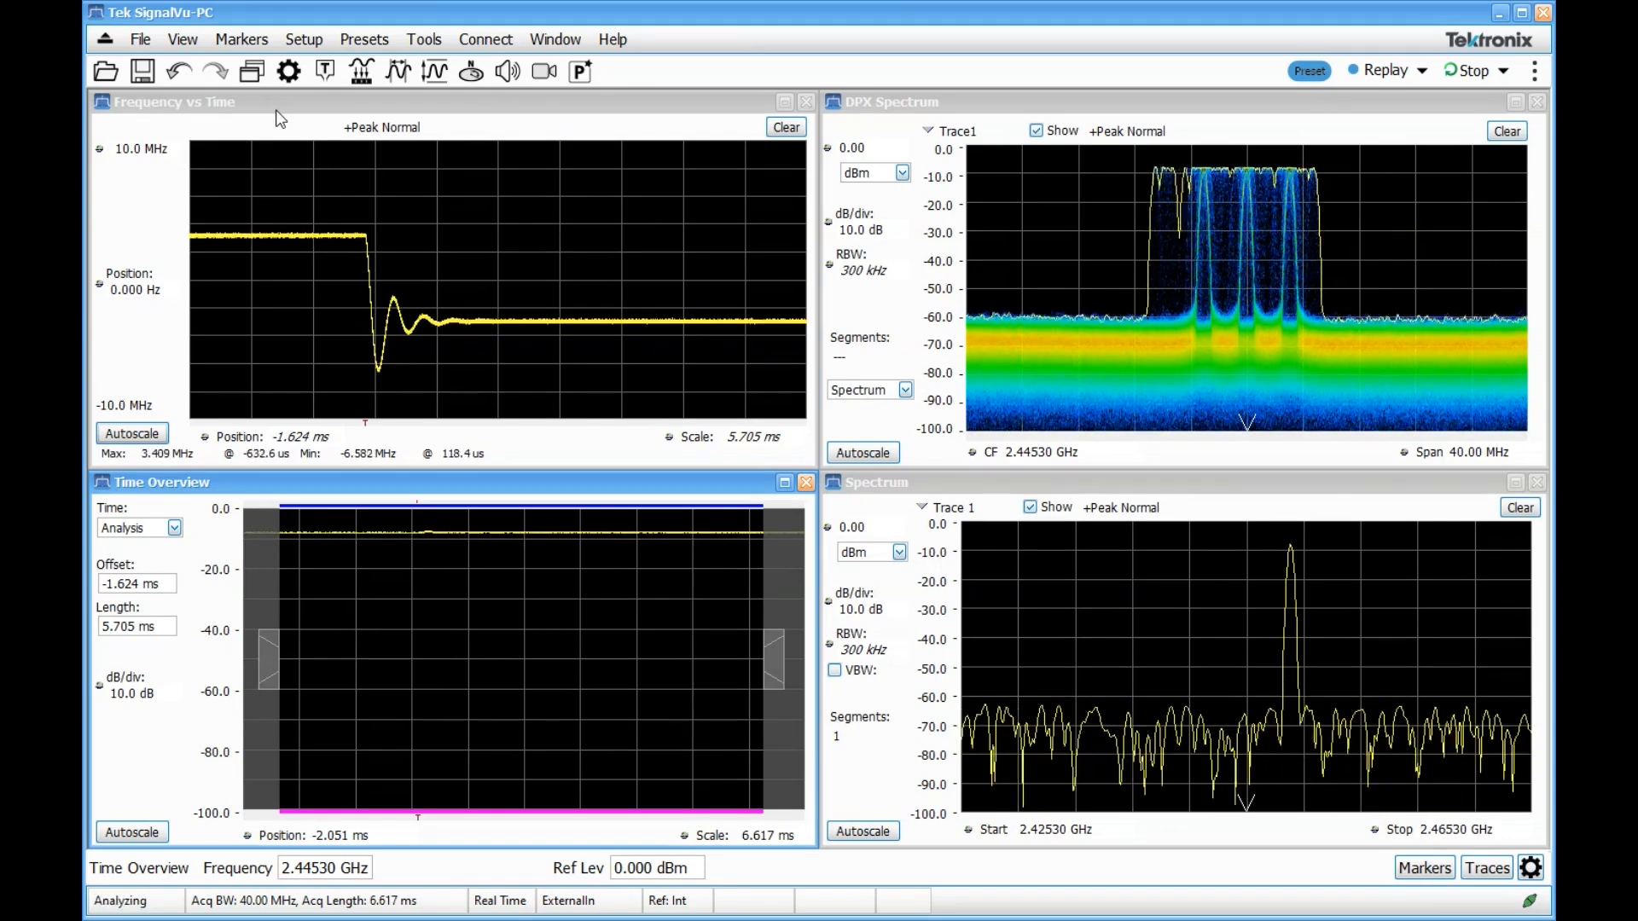
left_click(298, 128)
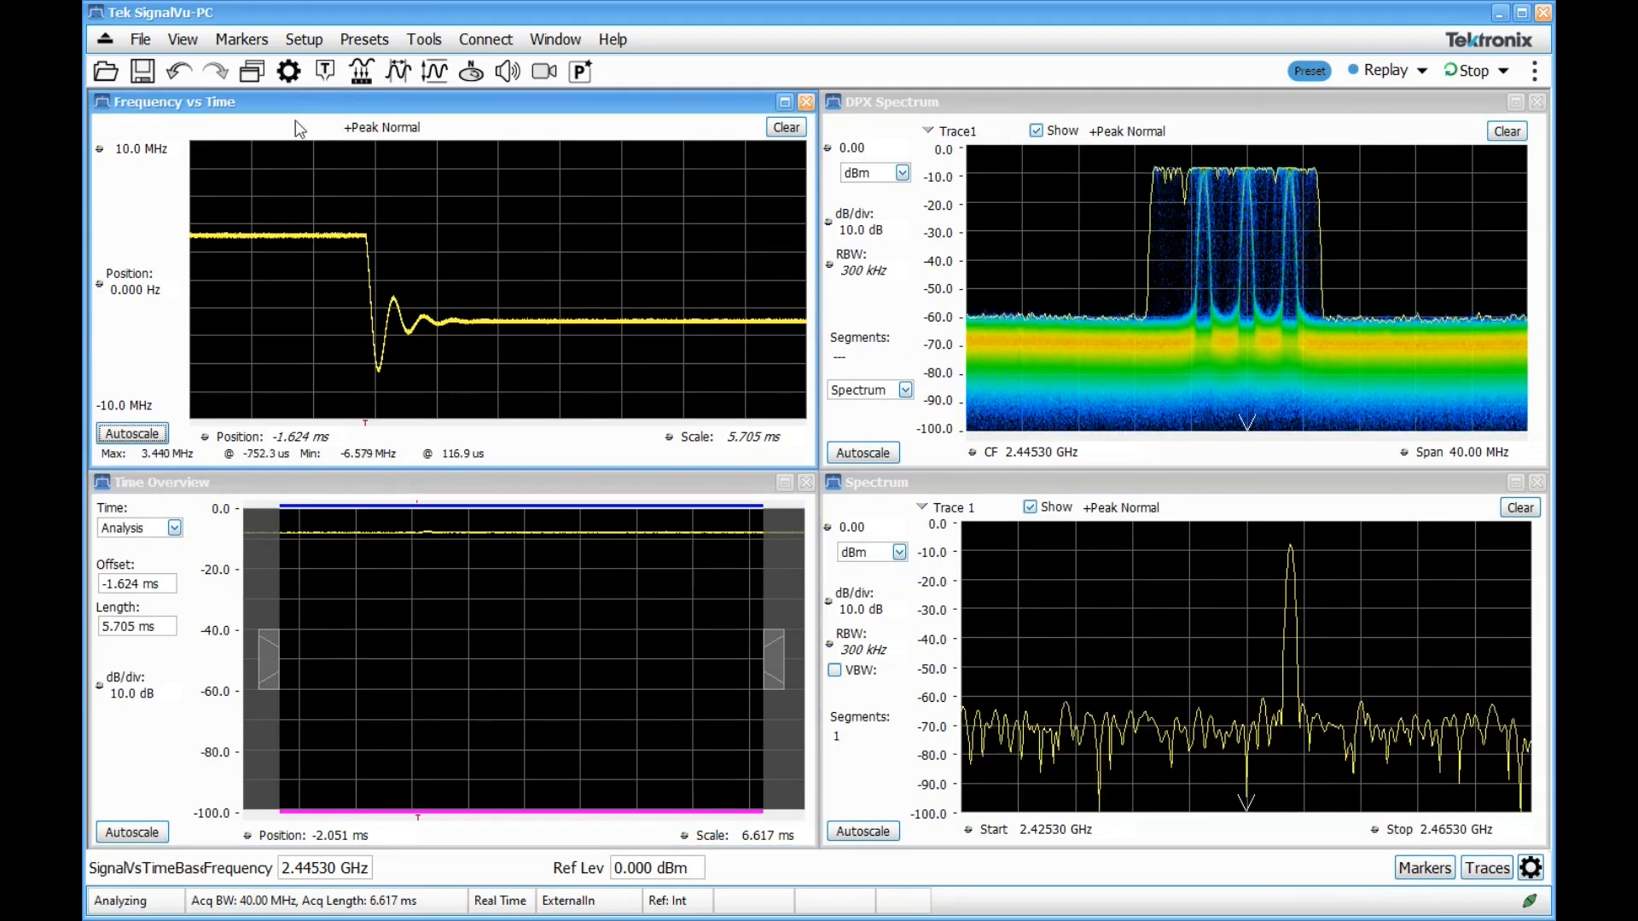
Step: Add the Freq Settling display from the RF Measurements group to the layout
left_click(258, 78)
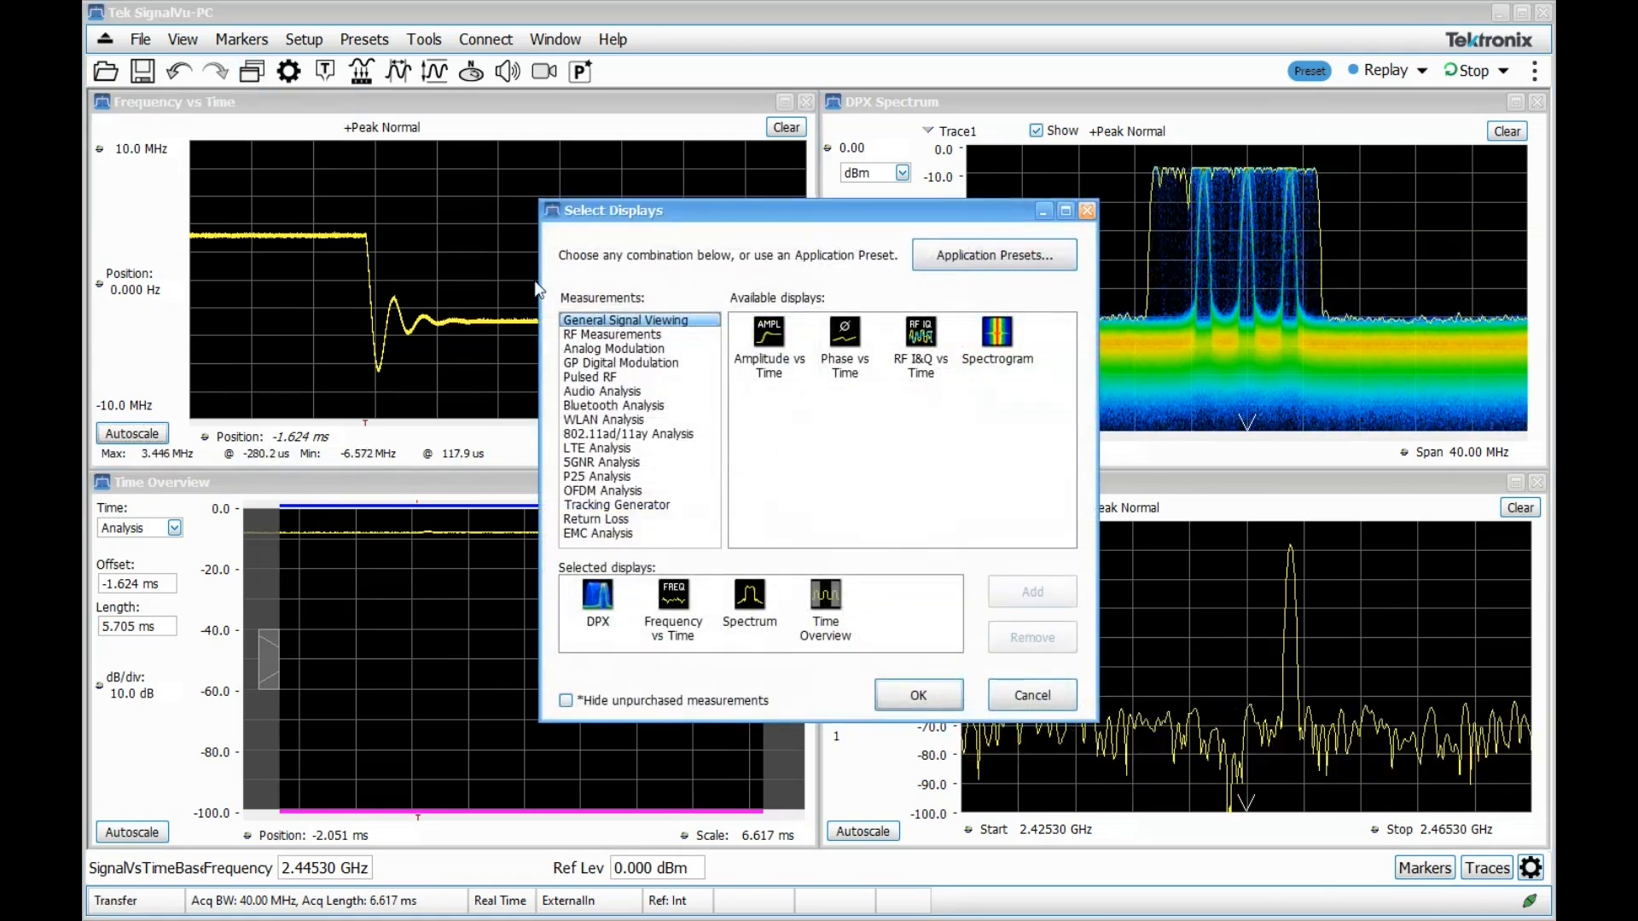
left_click(586, 335)
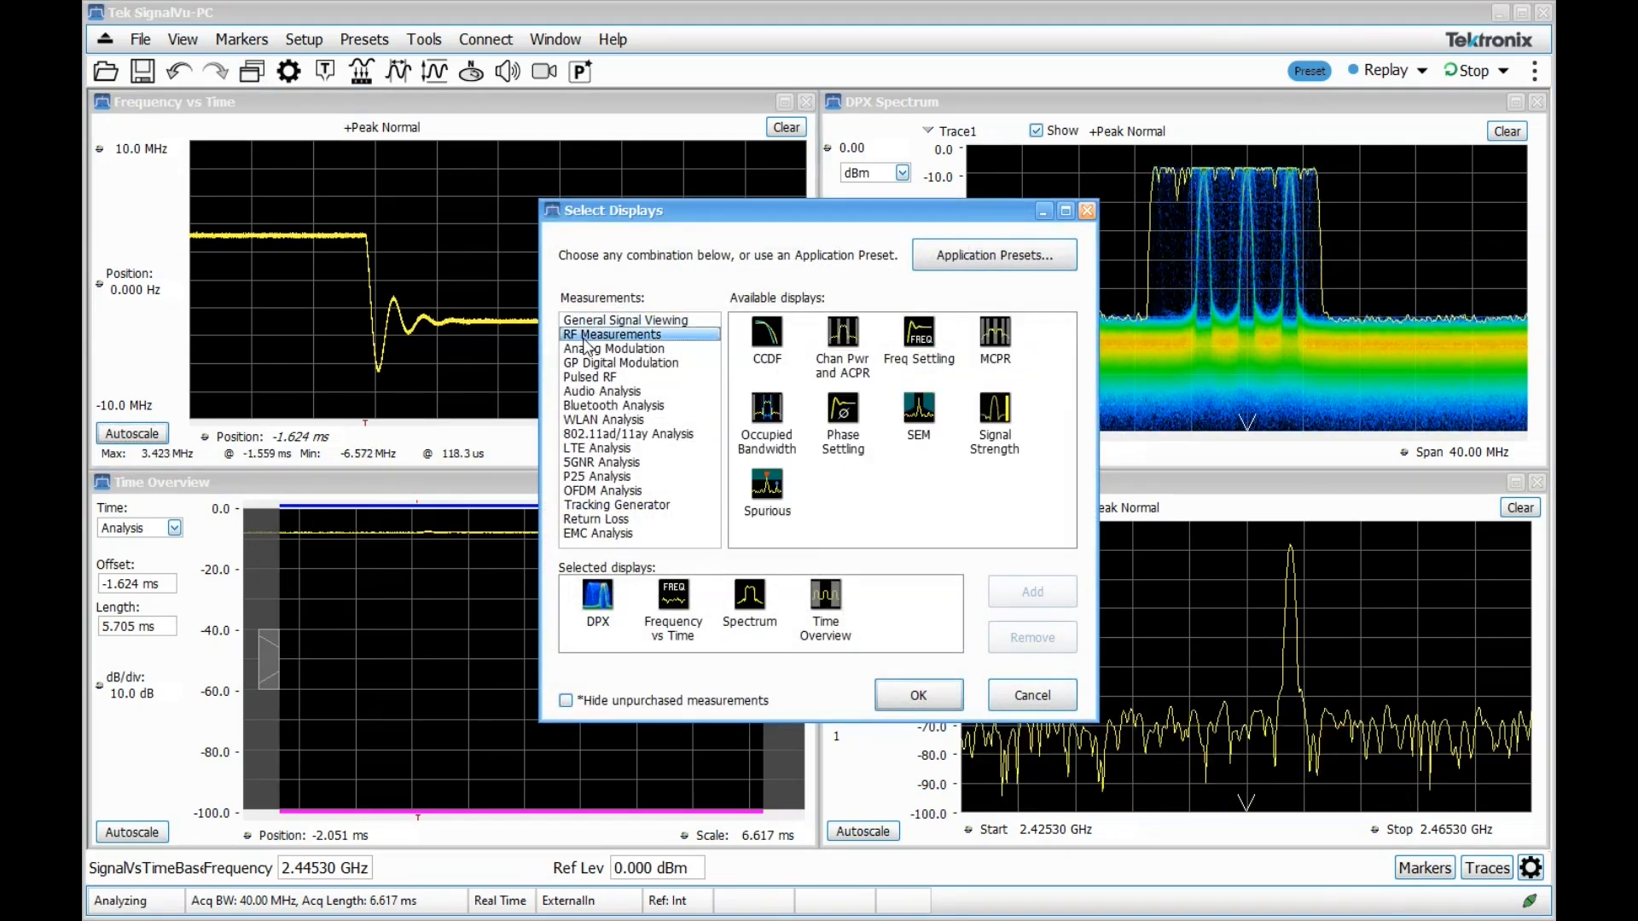
double_click(922, 342)
left_click(953, 697)
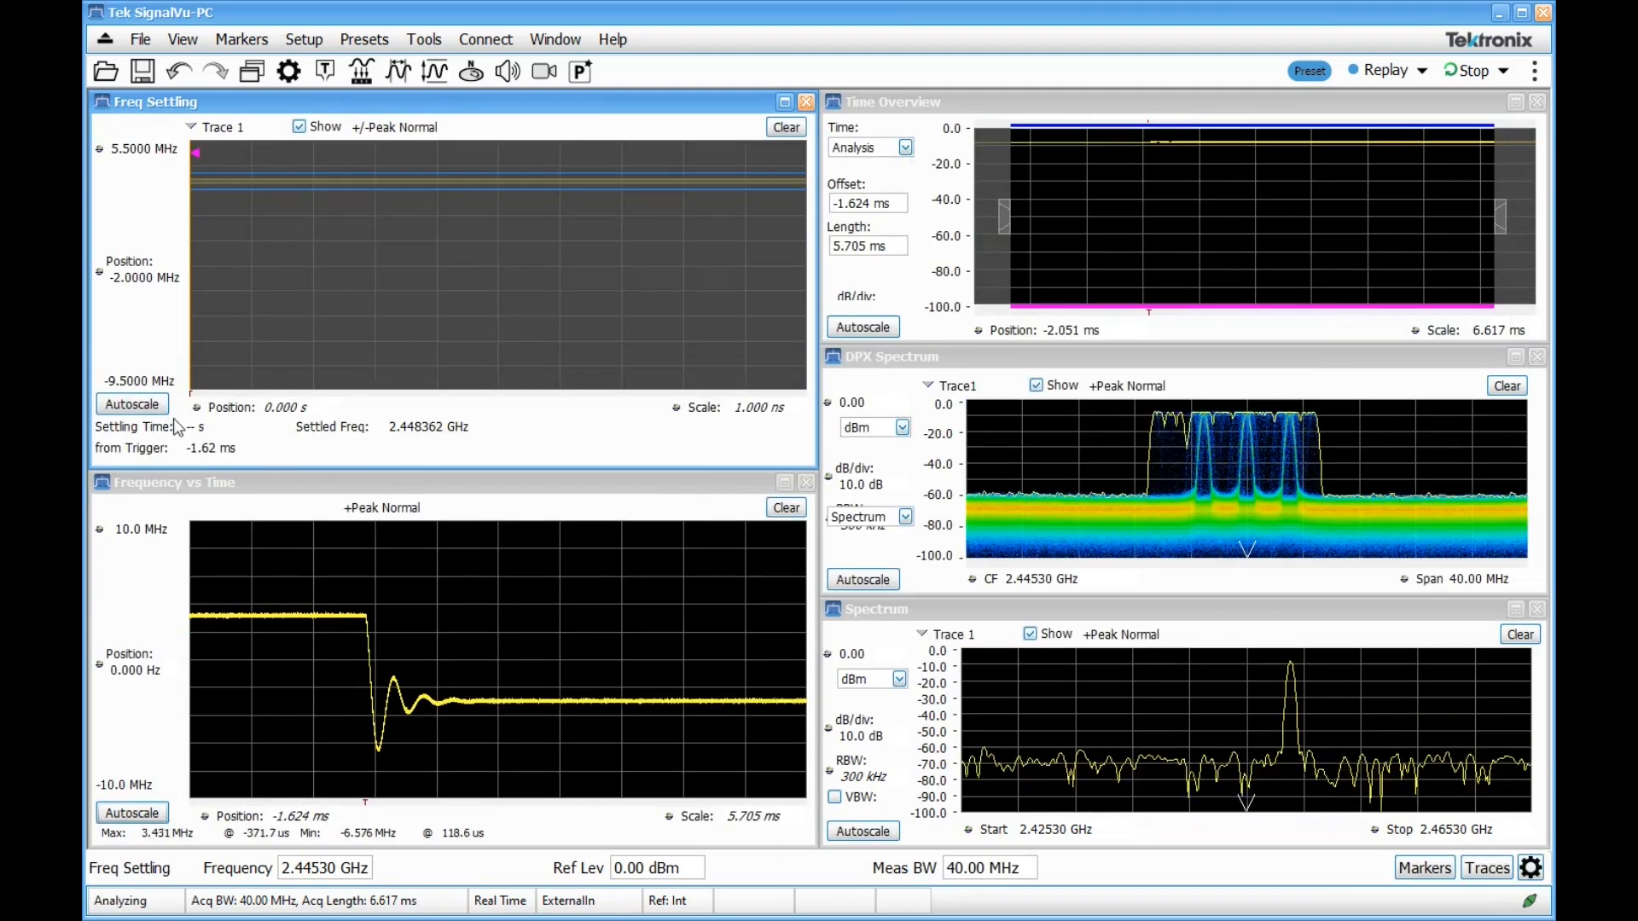
Step: Autoscale the Freq Settling display and extend its measurement region past the frequency hop into the settled part of the trace
left_click(157, 407)
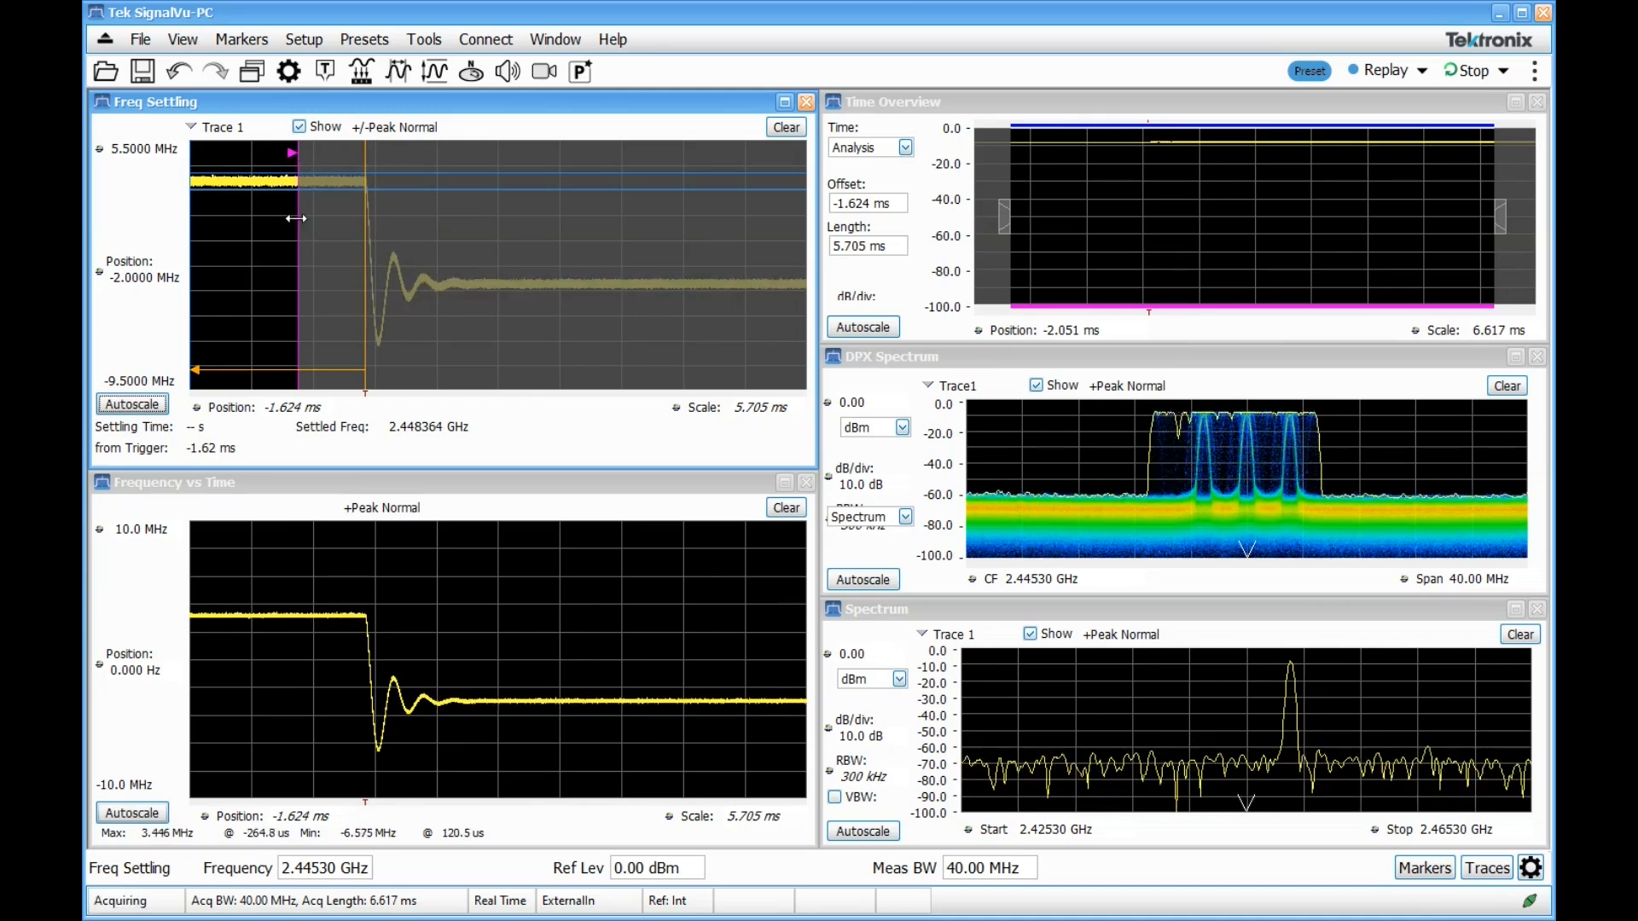
left_click_drag(300, 219, 735, 251)
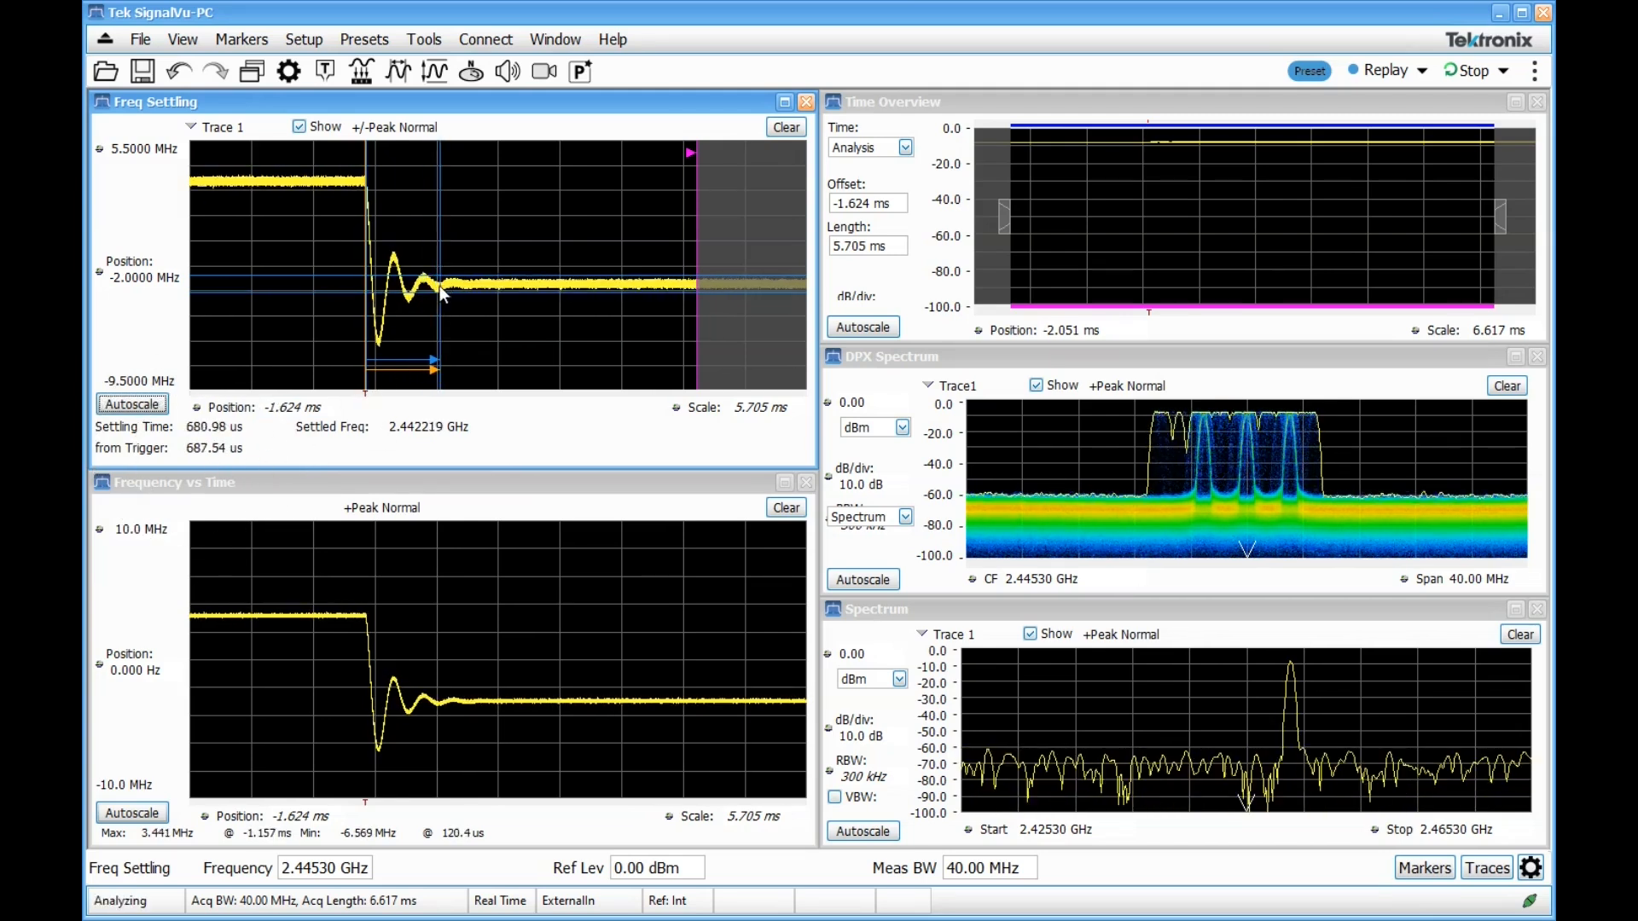
left_click(305, 283)
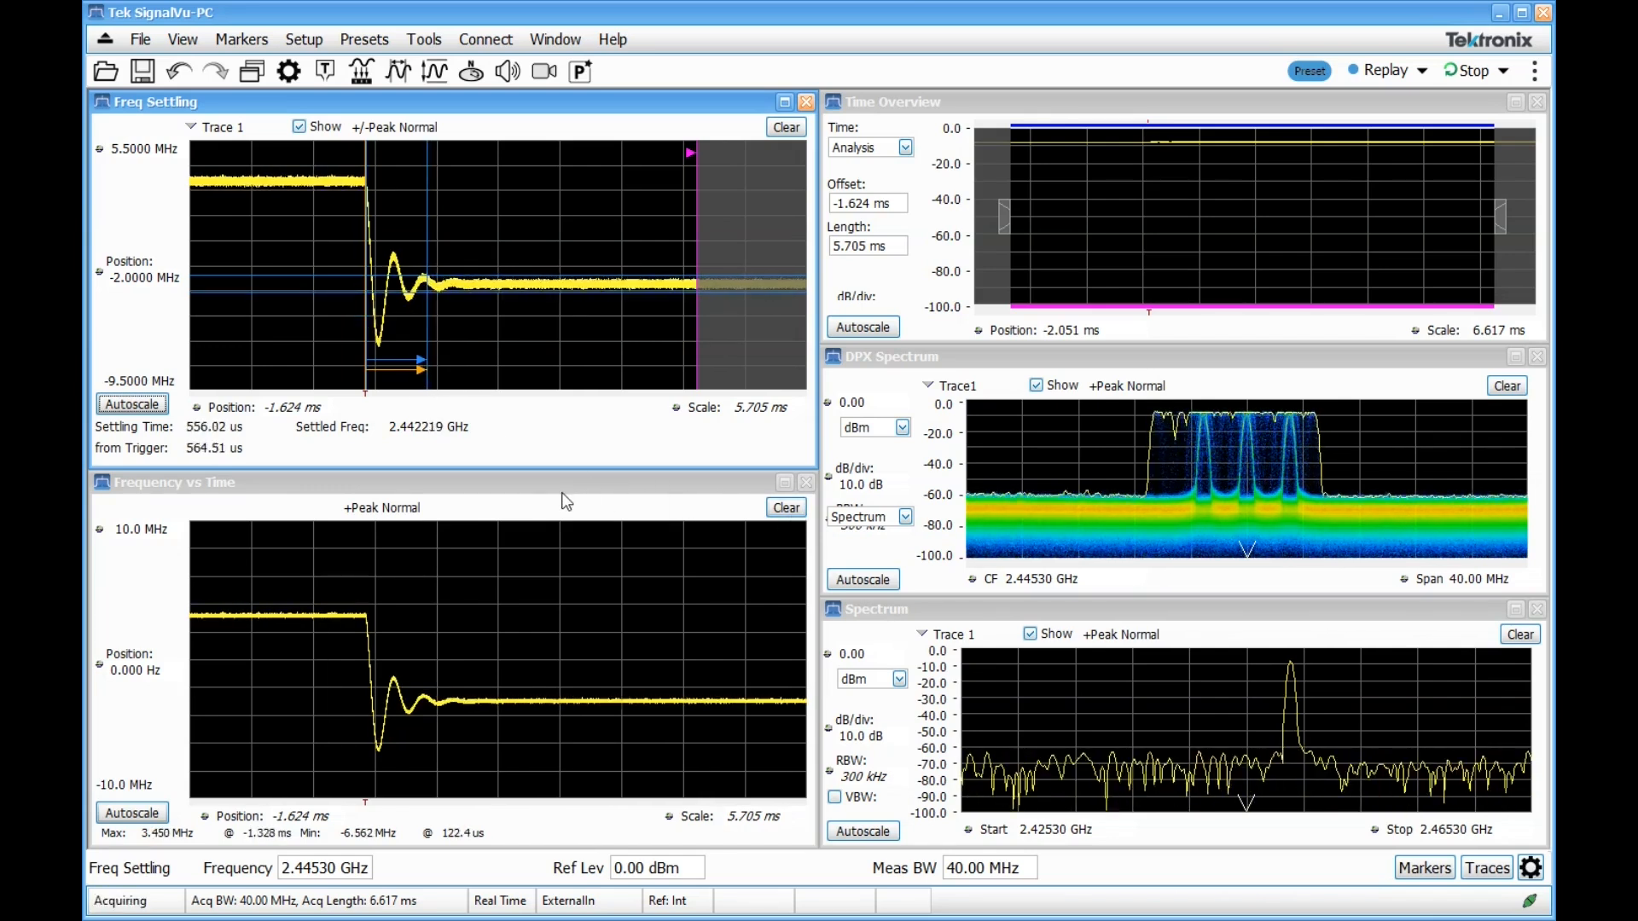
Step: Close the Frequency vs Time and DPX Spectrum displays to enlarge the Freq Settling view
left_click(806, 483)
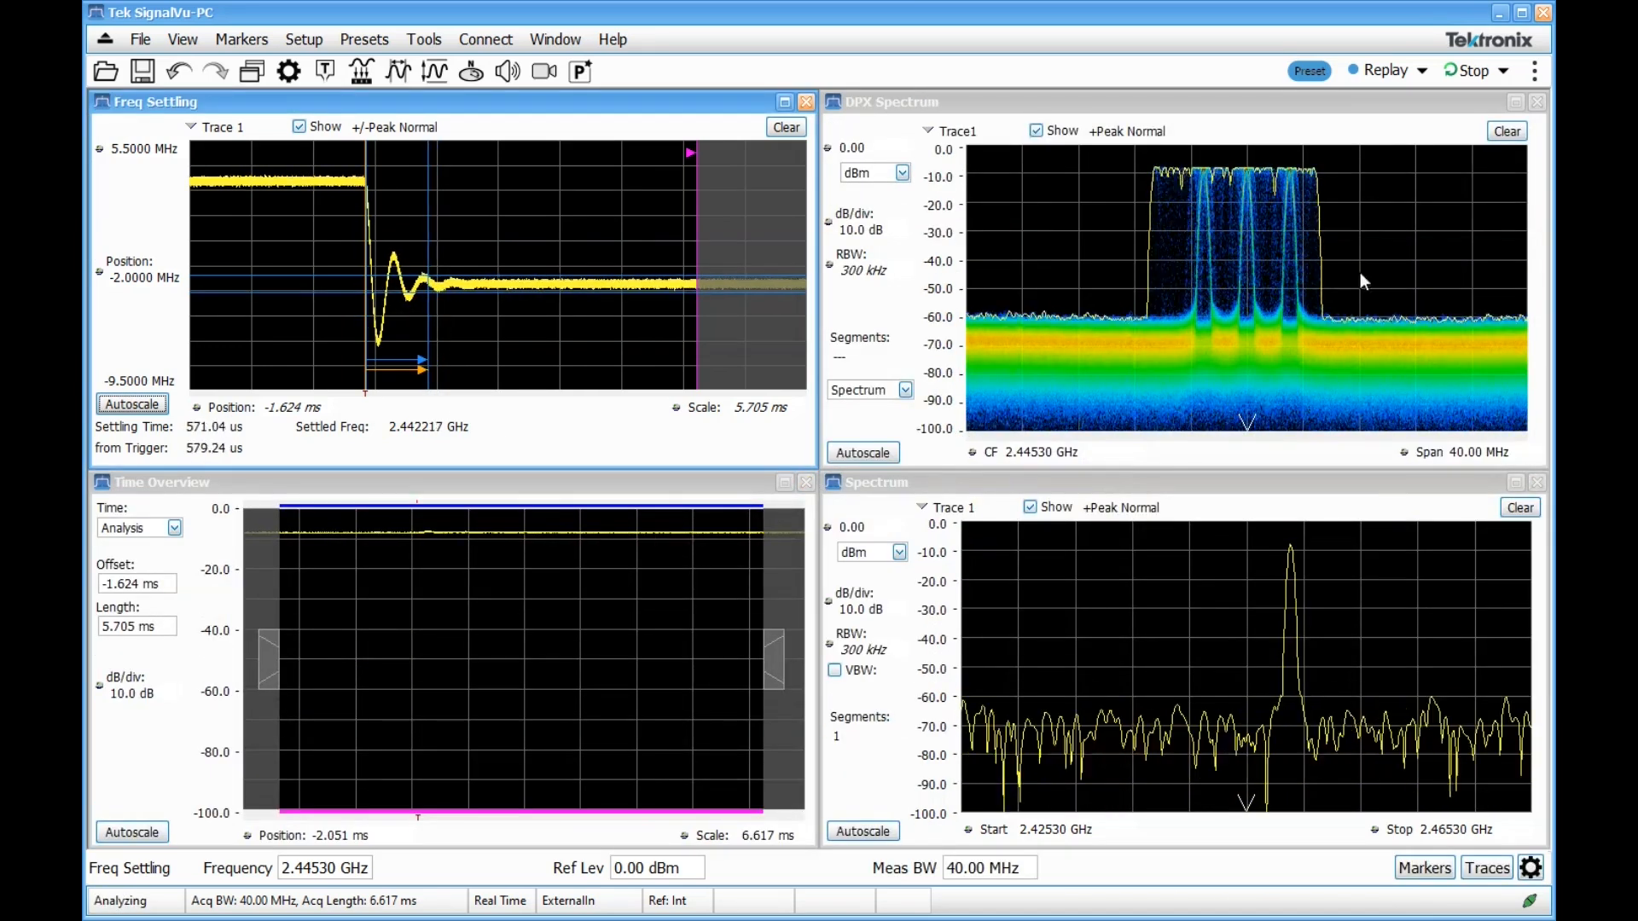
left_click(1539, 102)
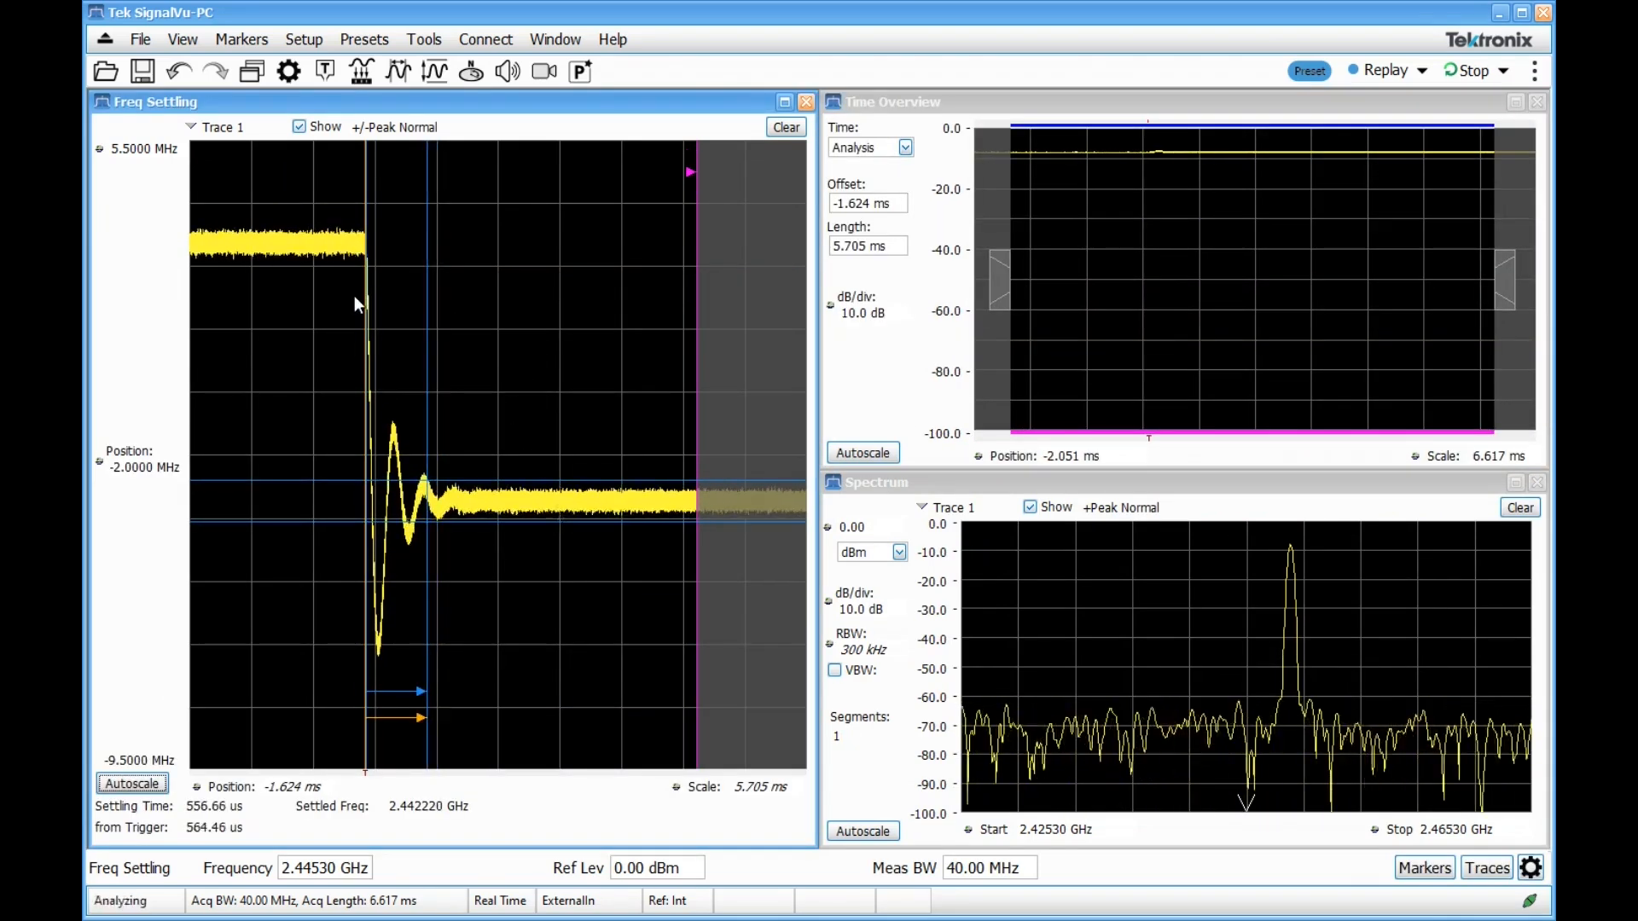
Step: Open the Freq Settling measurement settings and examine the frequency, bandwidth, target reference and tolerance definitions
left_click(288, 71)
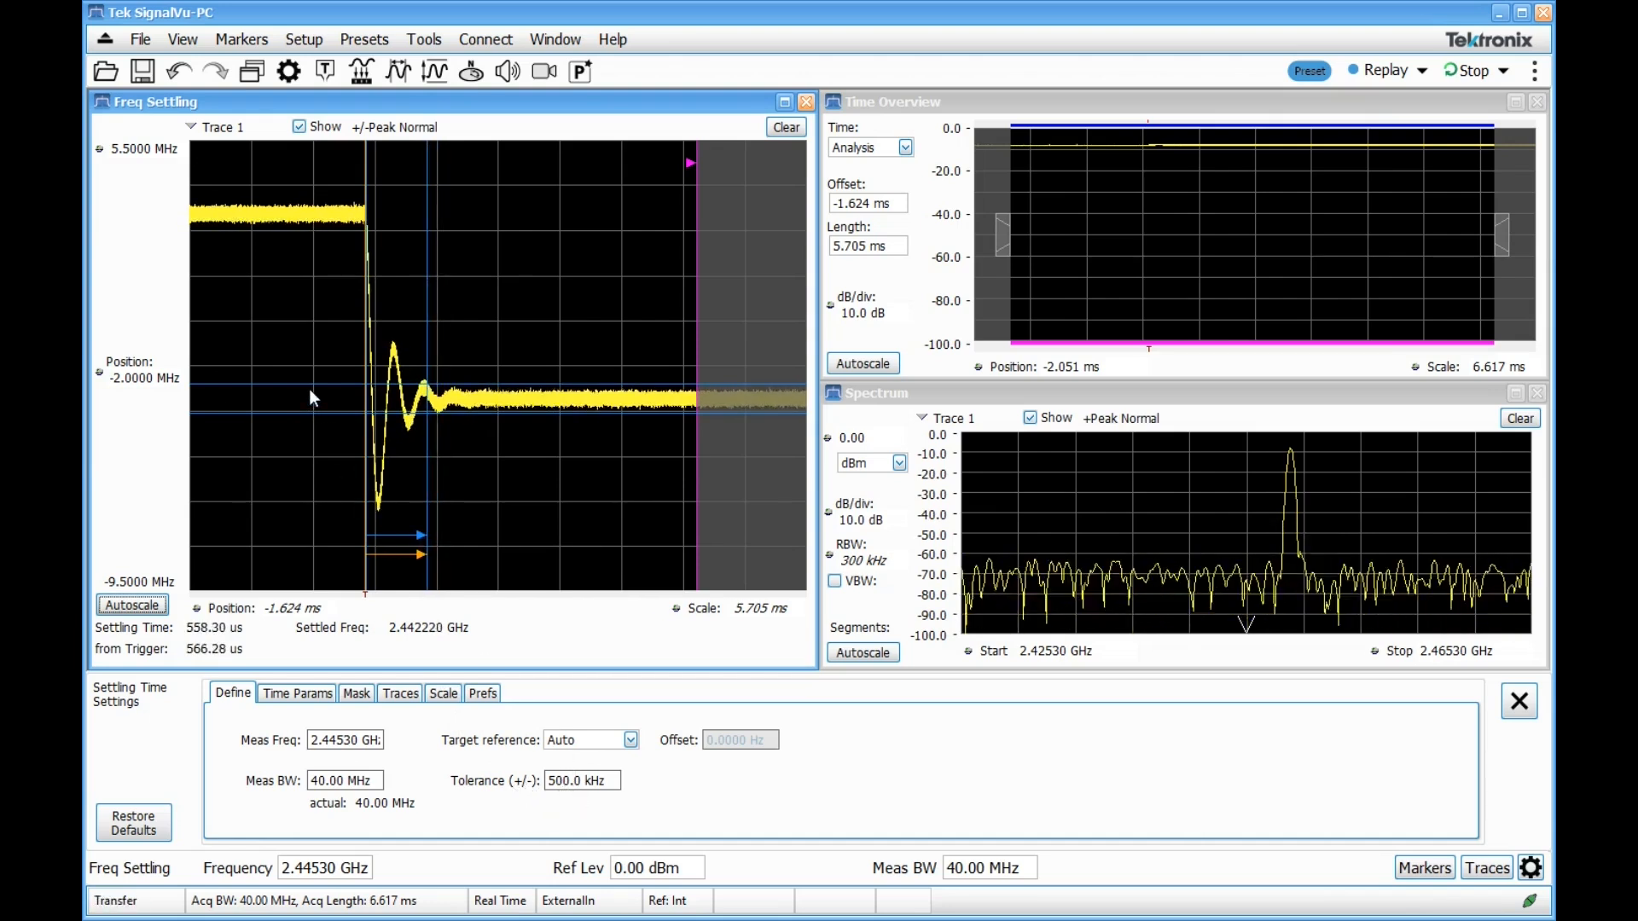
key("ctrl")
key("ctrl")
key("ctrl")
key("ctrl")
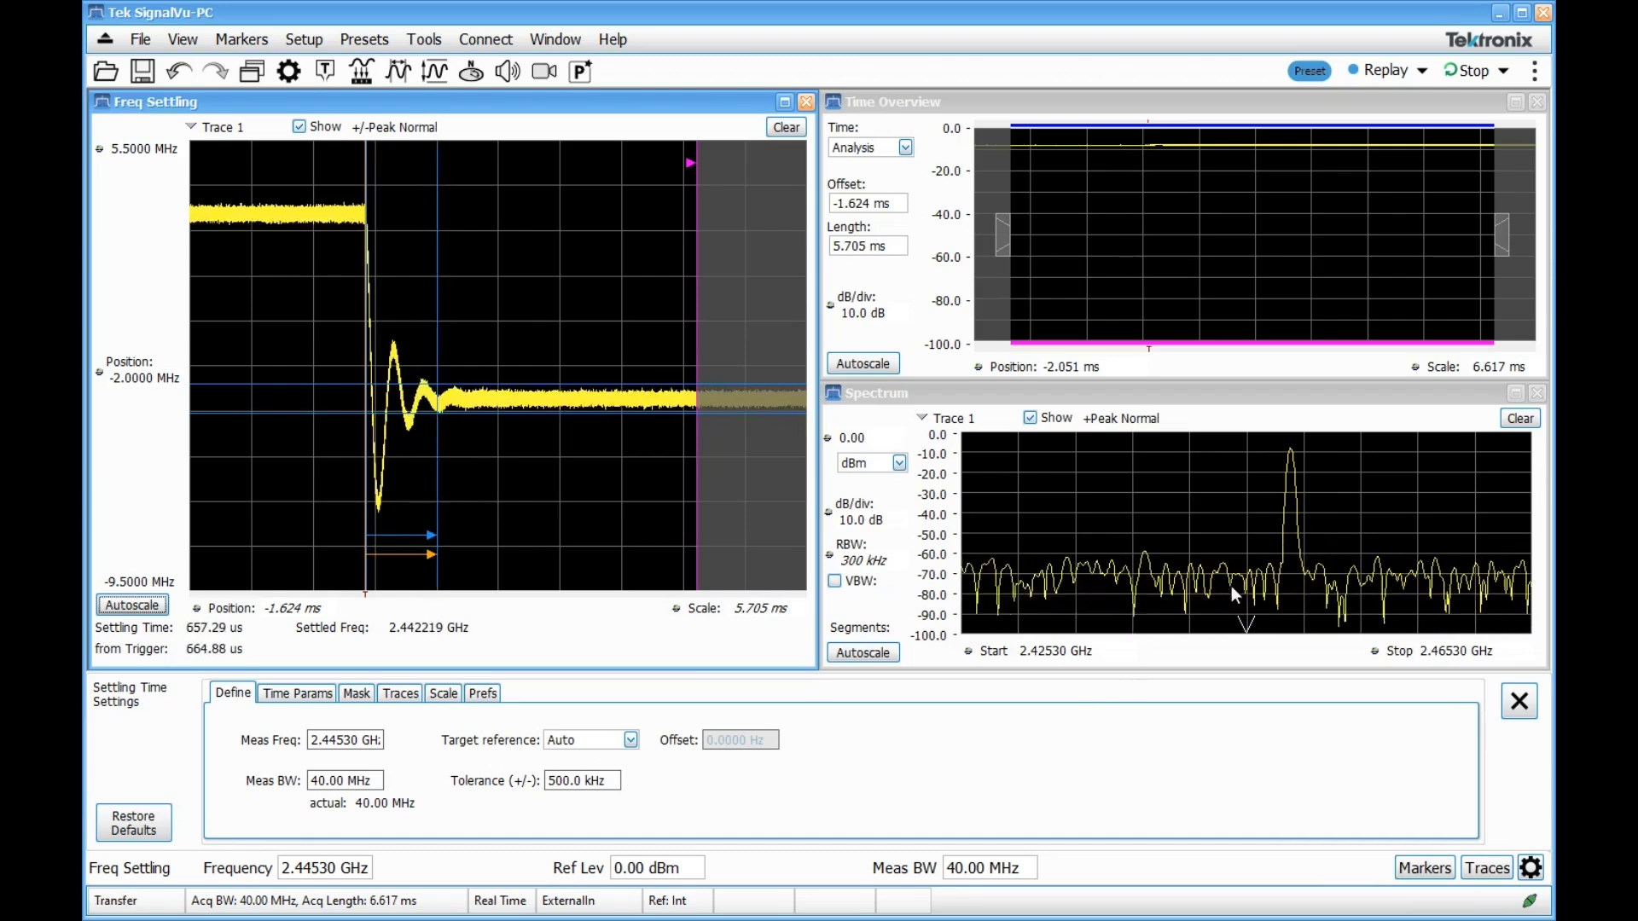
Step: Lower the reference level to -2 dBm
left_click(652, 868)
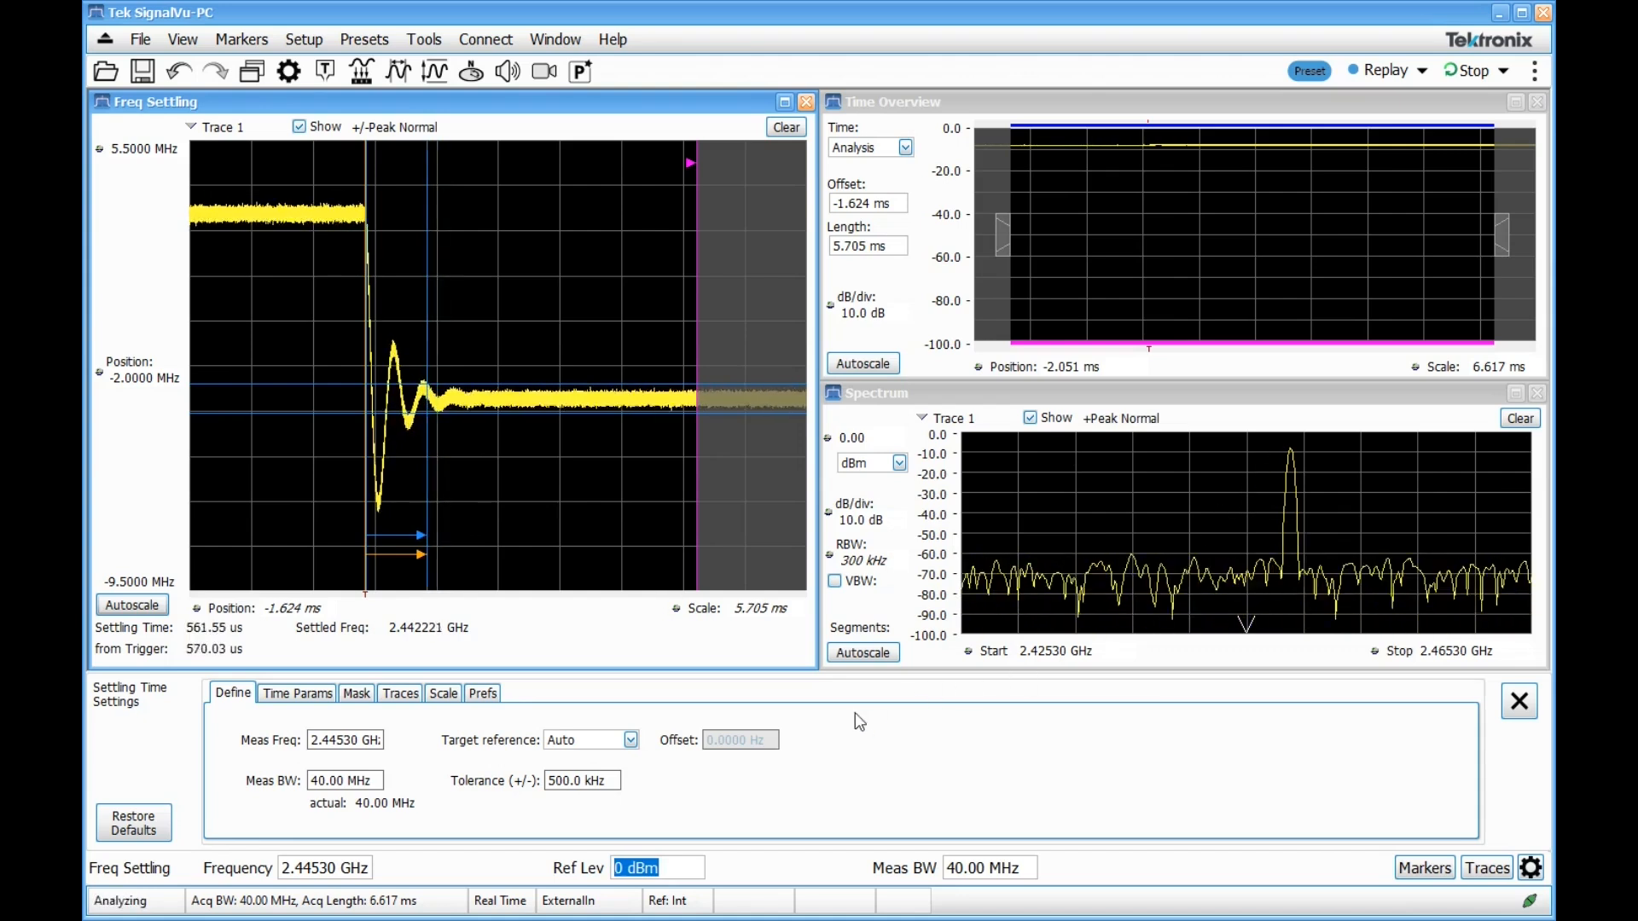
scroll(664, 868, "down", 1)
scroll(664, 868, "down", 3)
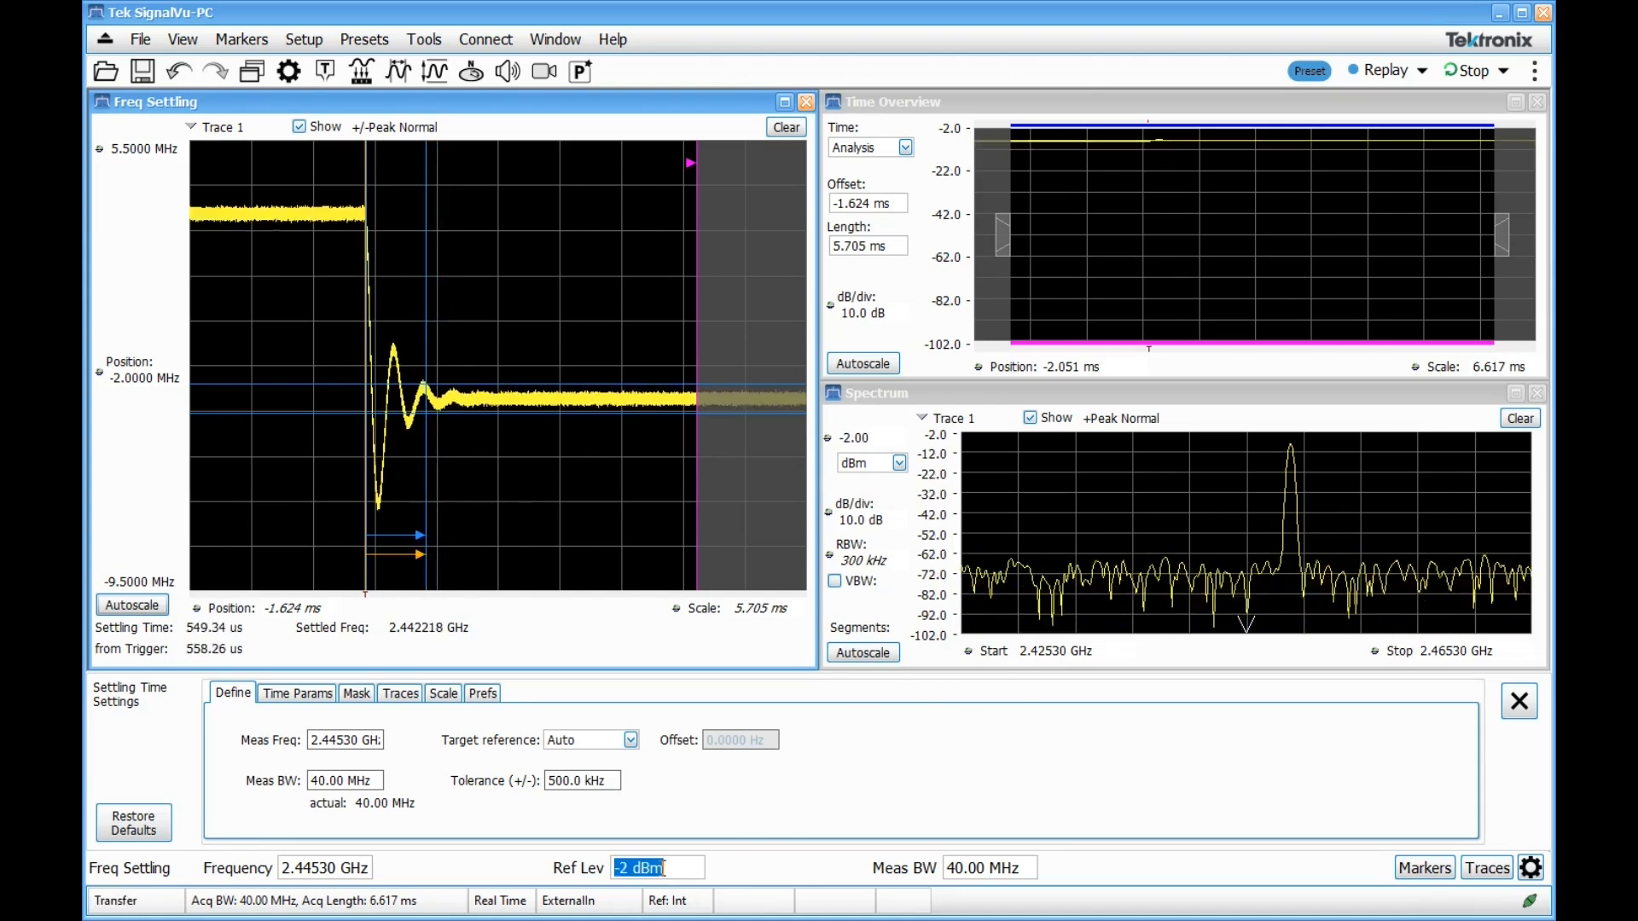
Step: Lower the reference level to -8 dBm and set the settling tolerance to 250 kHz
scroll(664, 868, "down", 3)
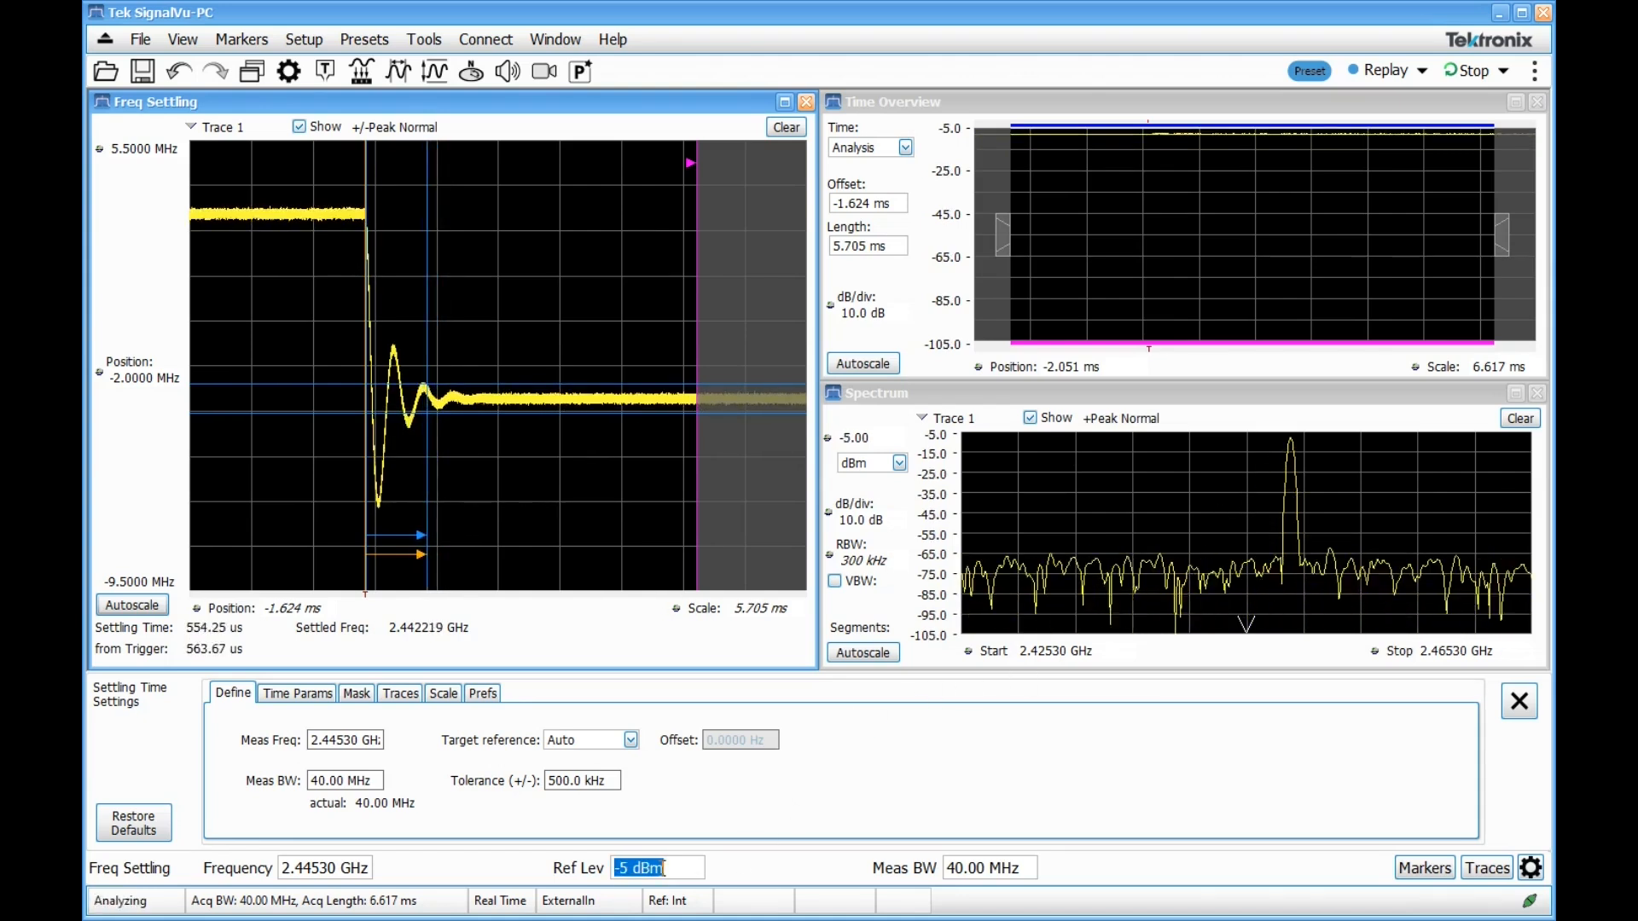
scroll(664, 868, "down", 1)
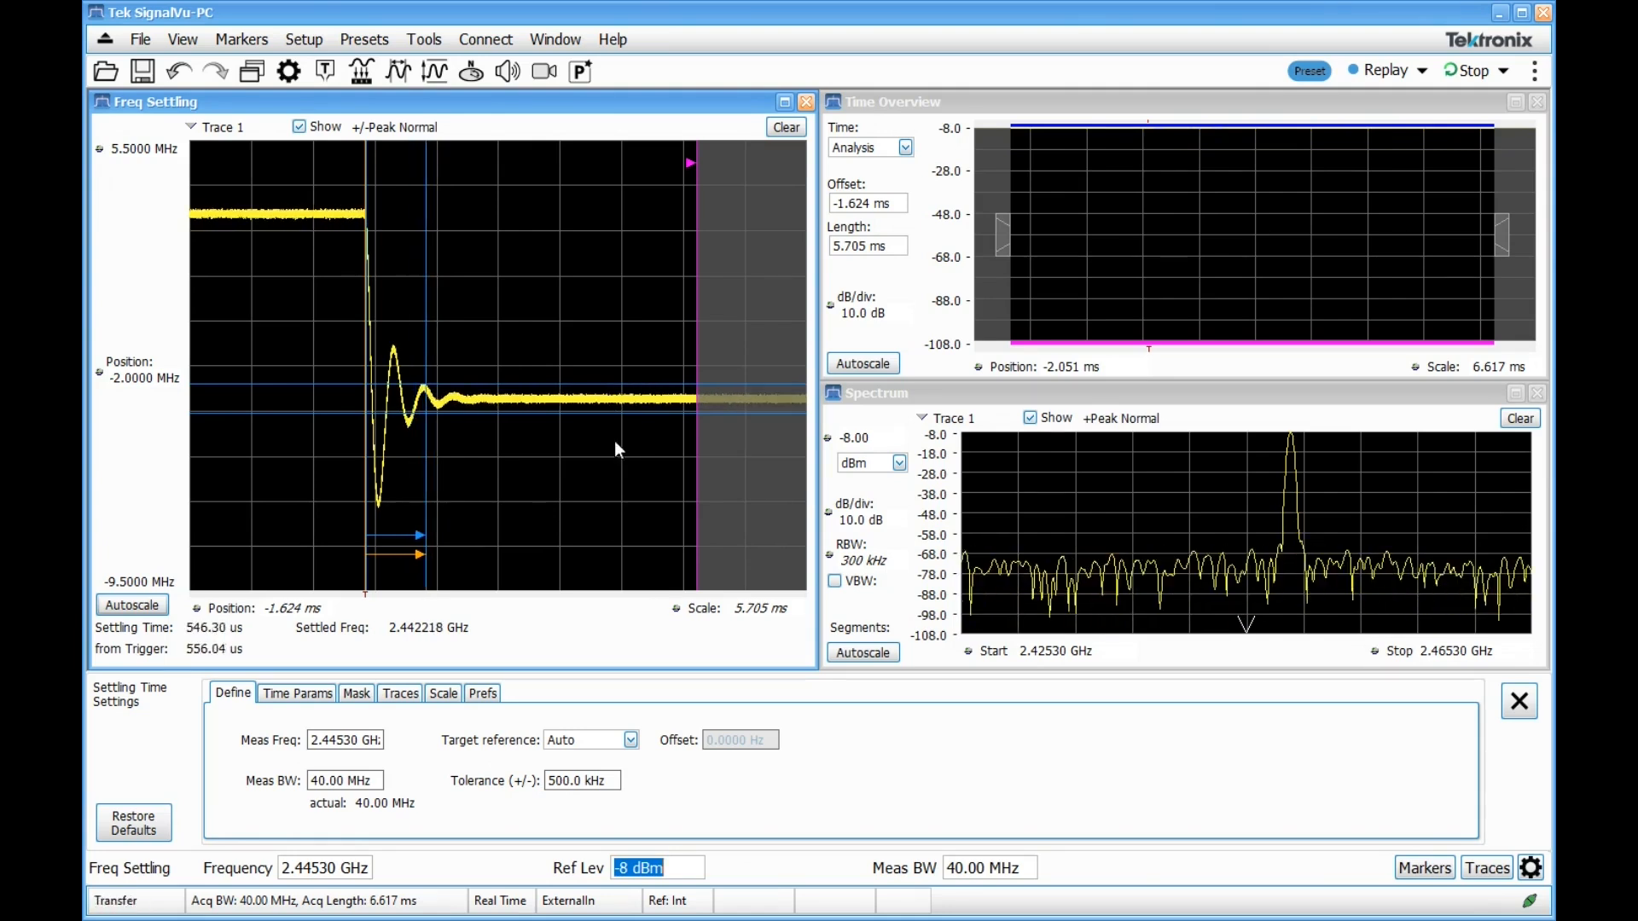
left_click(587, 779)
type("250k")
key("Return")
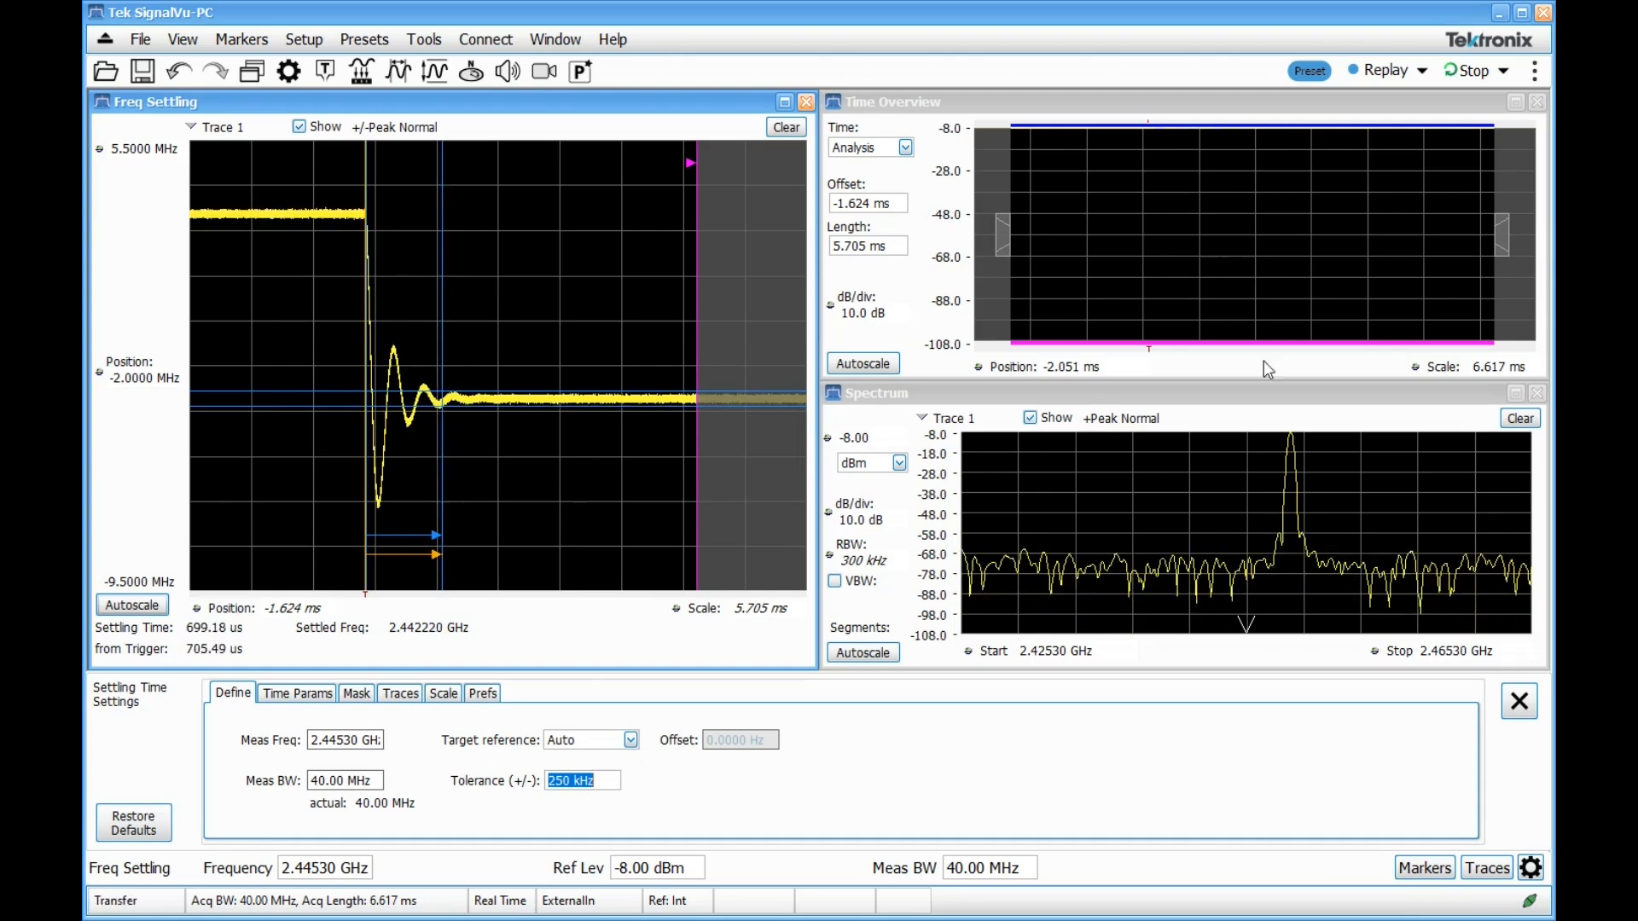
Step: Pan the Time Overview display to bring its trace into view and place a marker on it at about 2.093 ms
right_click(1245, 226)
left_click(1284, 278)
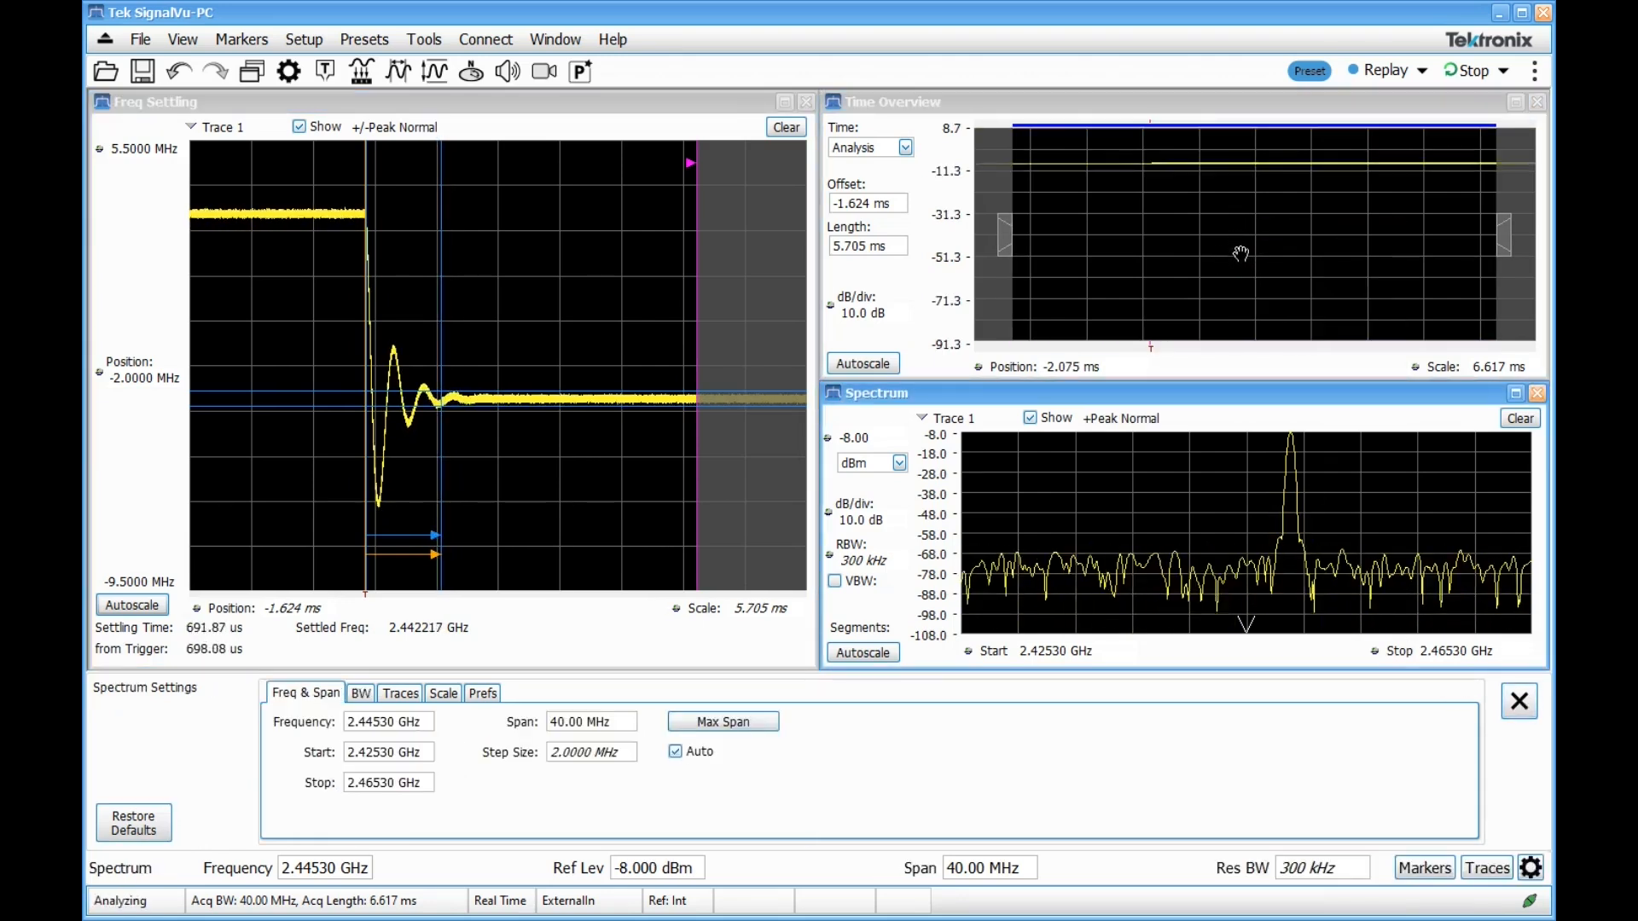
left_click_drag(1240, 250, 1289, 203)
right_click(1312, 199)
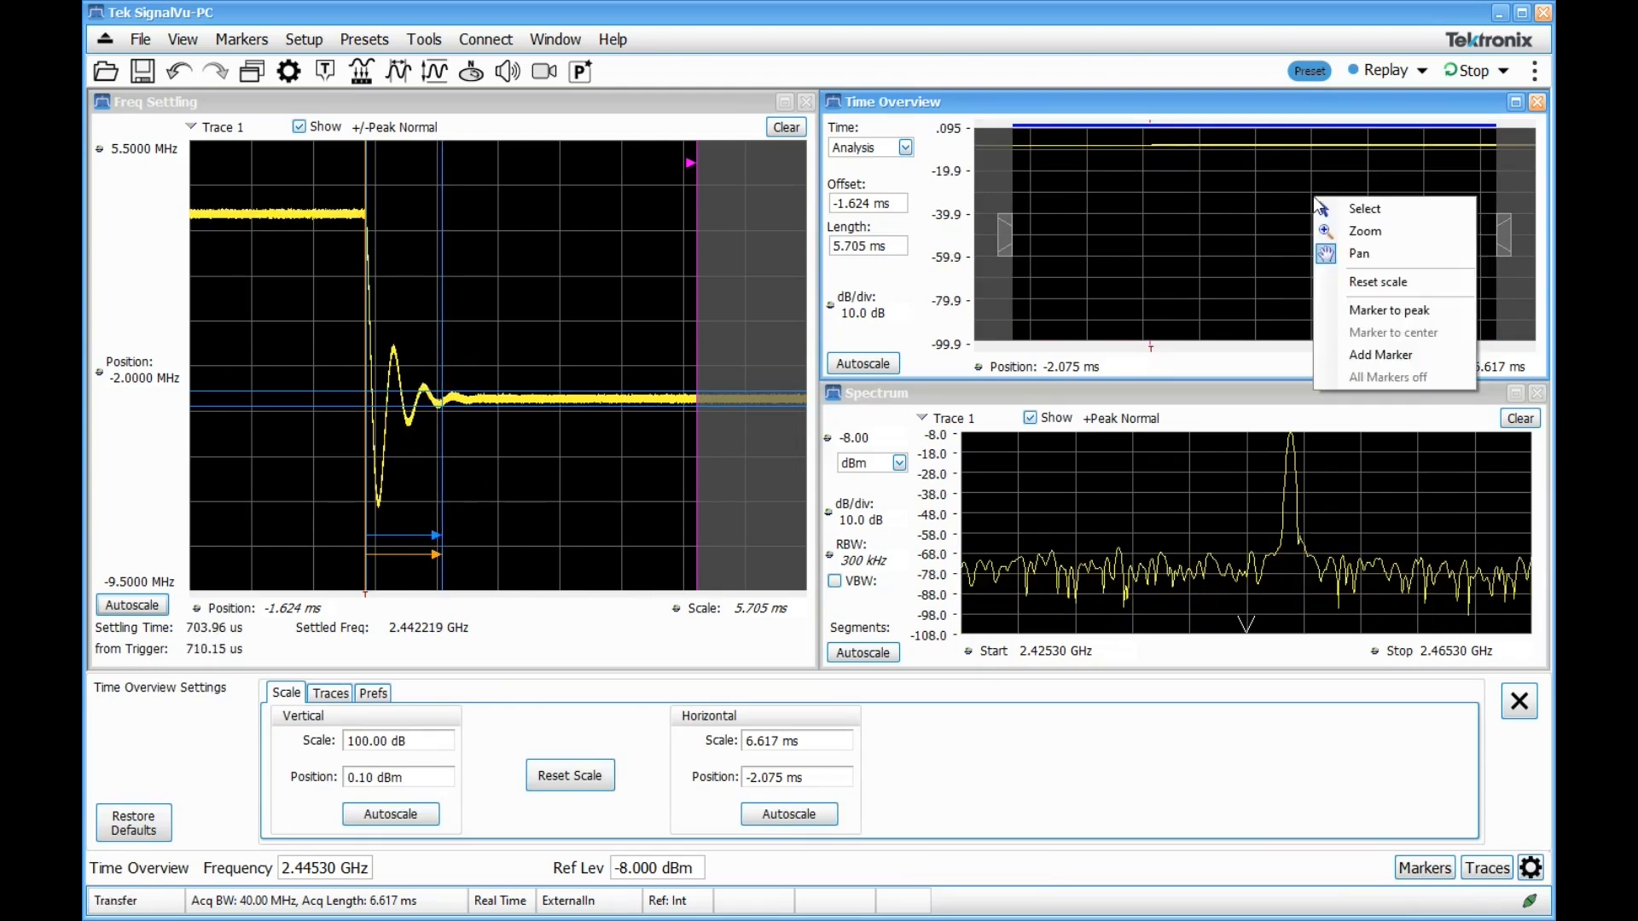
left_click(1395, 356)
mouse_move(1269, 158)
left_mouse_down()
mouse_move(1400, 154)
mouse_move(1325, 169)
left_mouse_up()
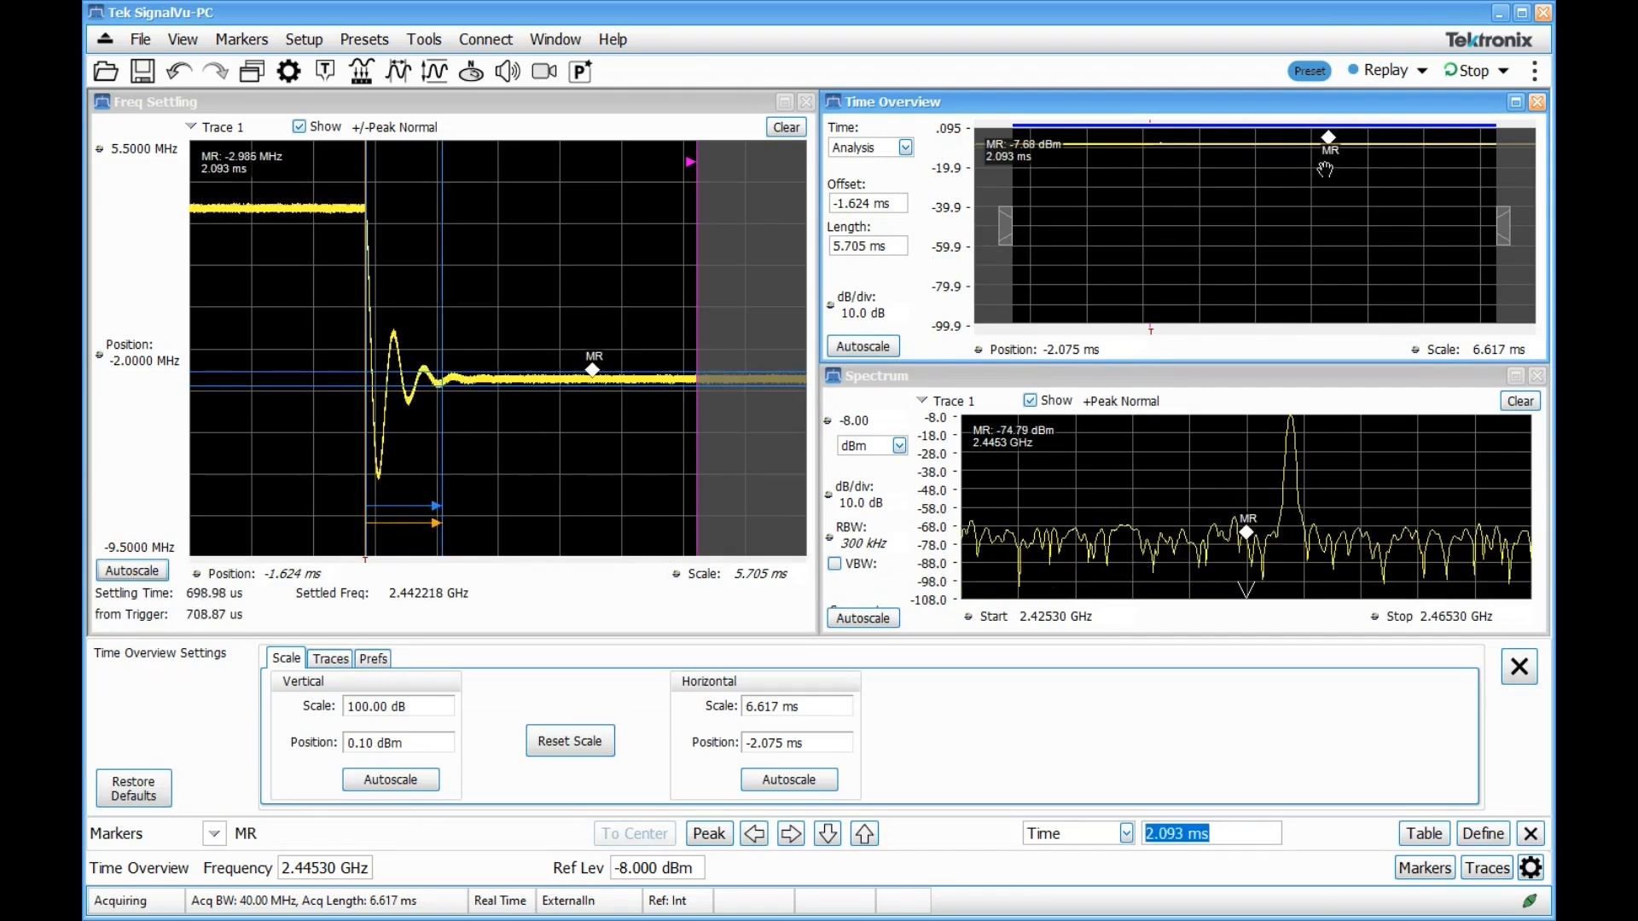
left_click(1519, 667)
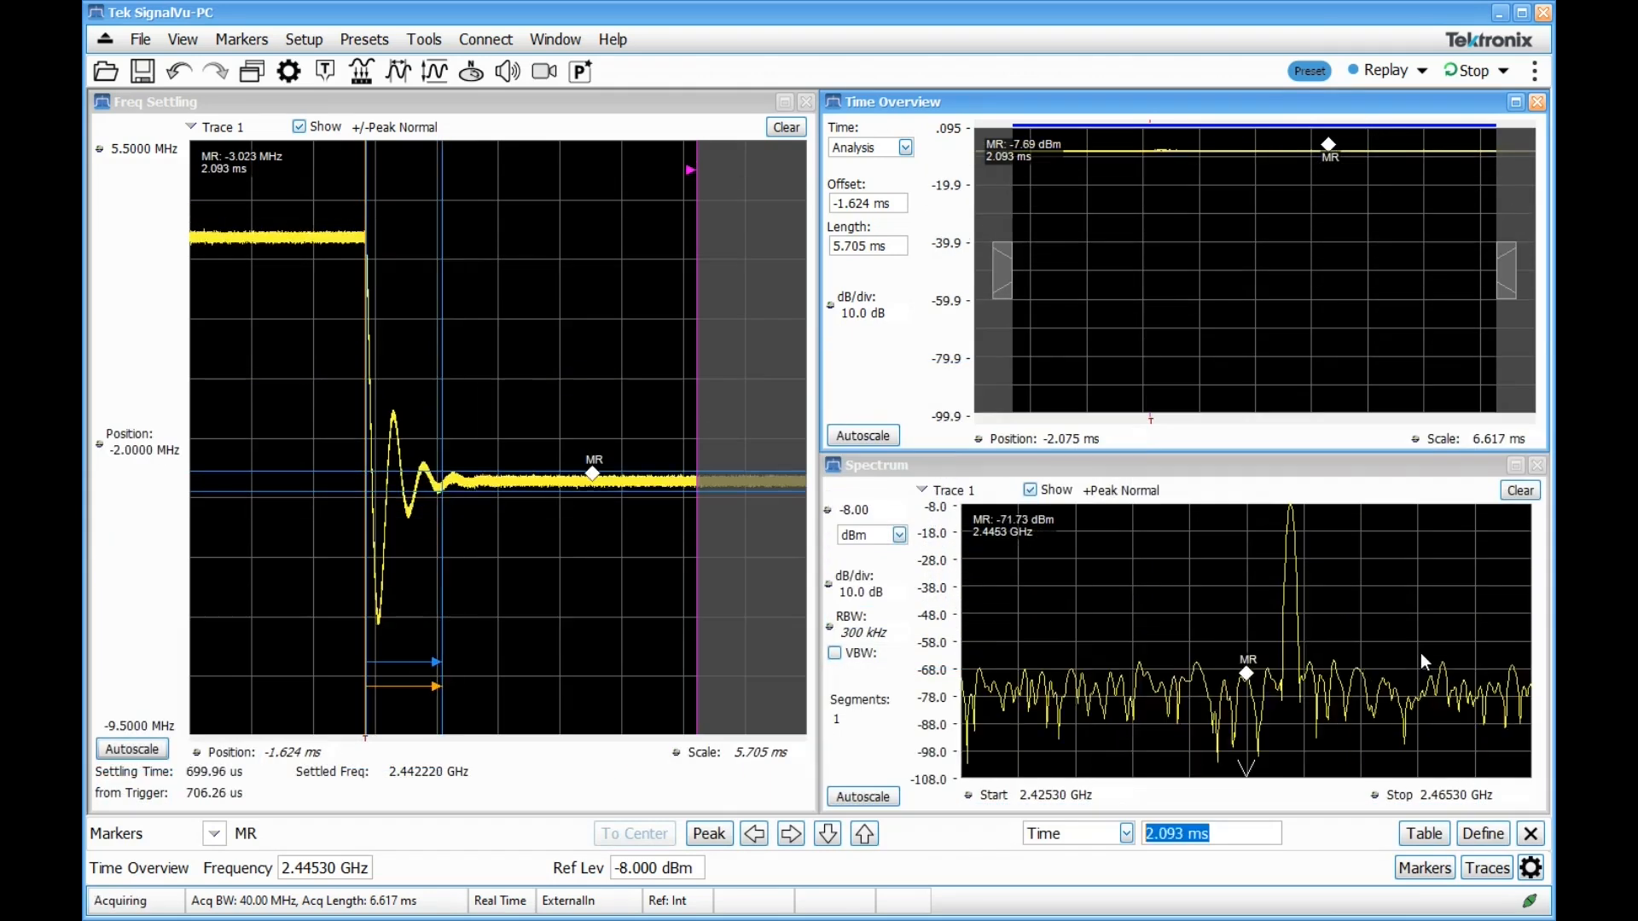
Step: Set the Freq Settling measurement bandwidth to 10 MHz and the tolerance to 100 kHz
left_click(357, 100)
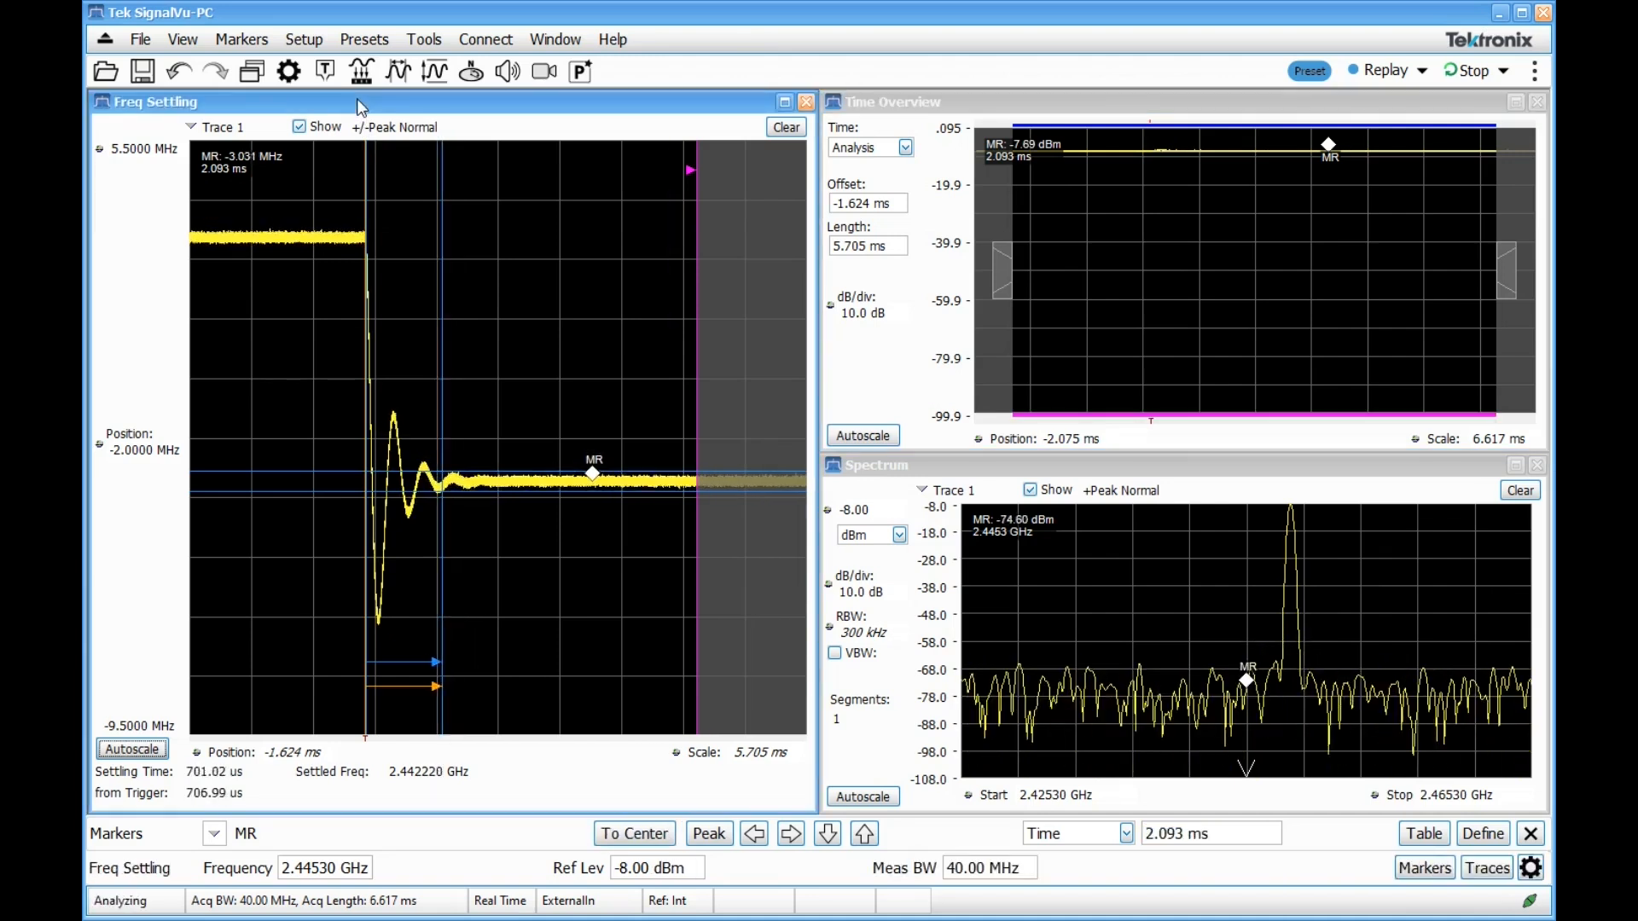
left_click(296, 73)
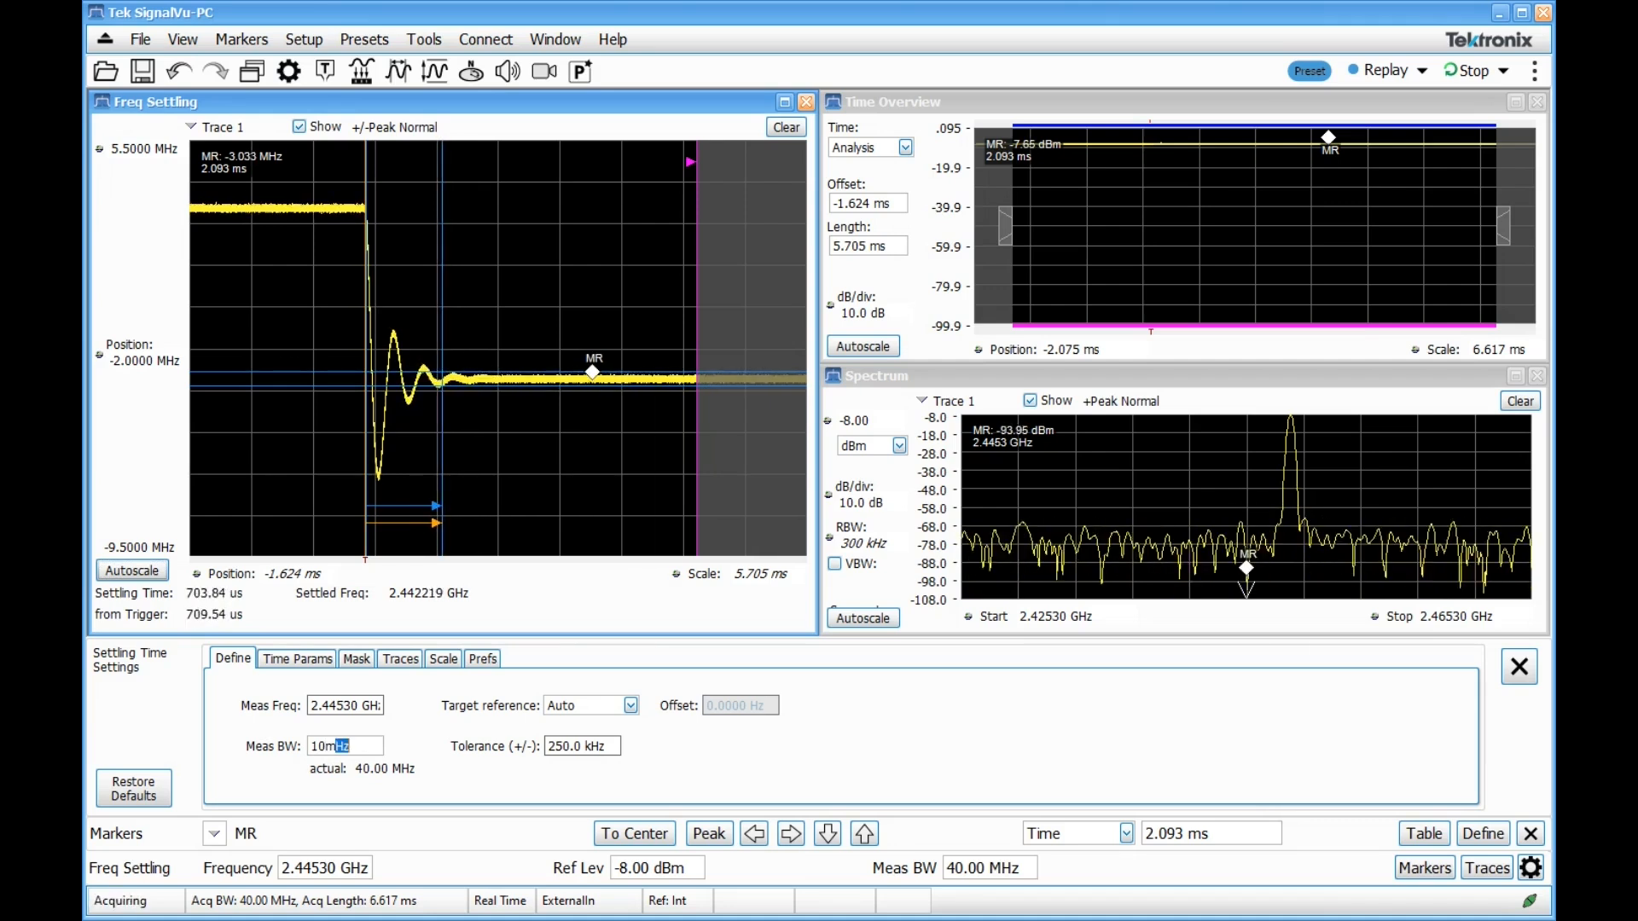
key("Return")
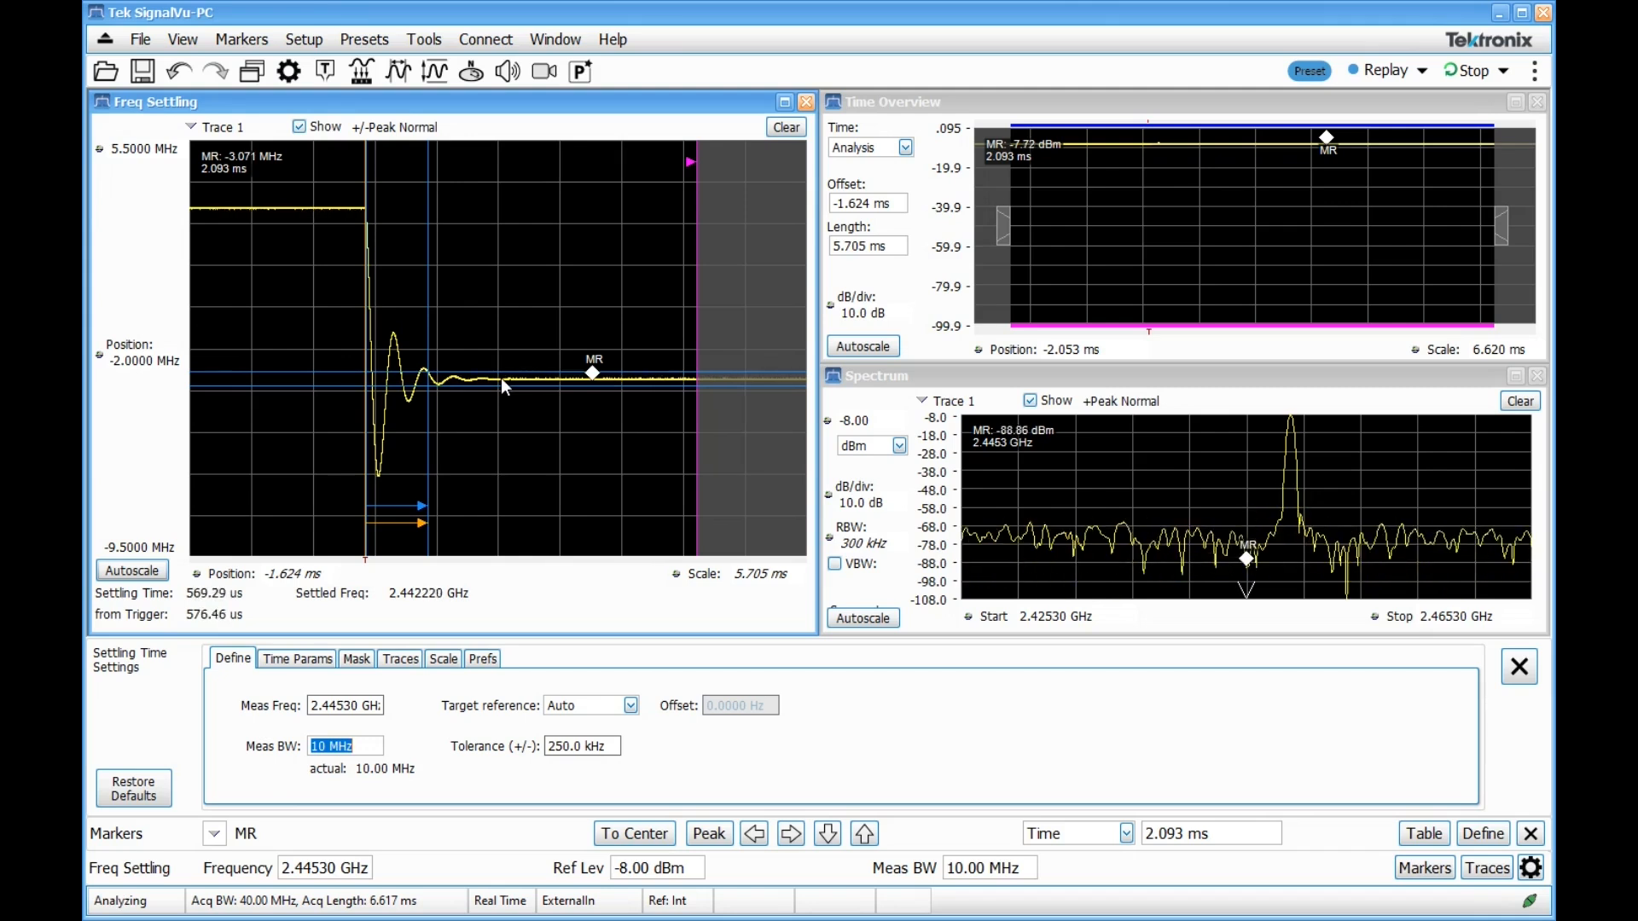
left_click(599, 744)
type("100k")
key("Return")
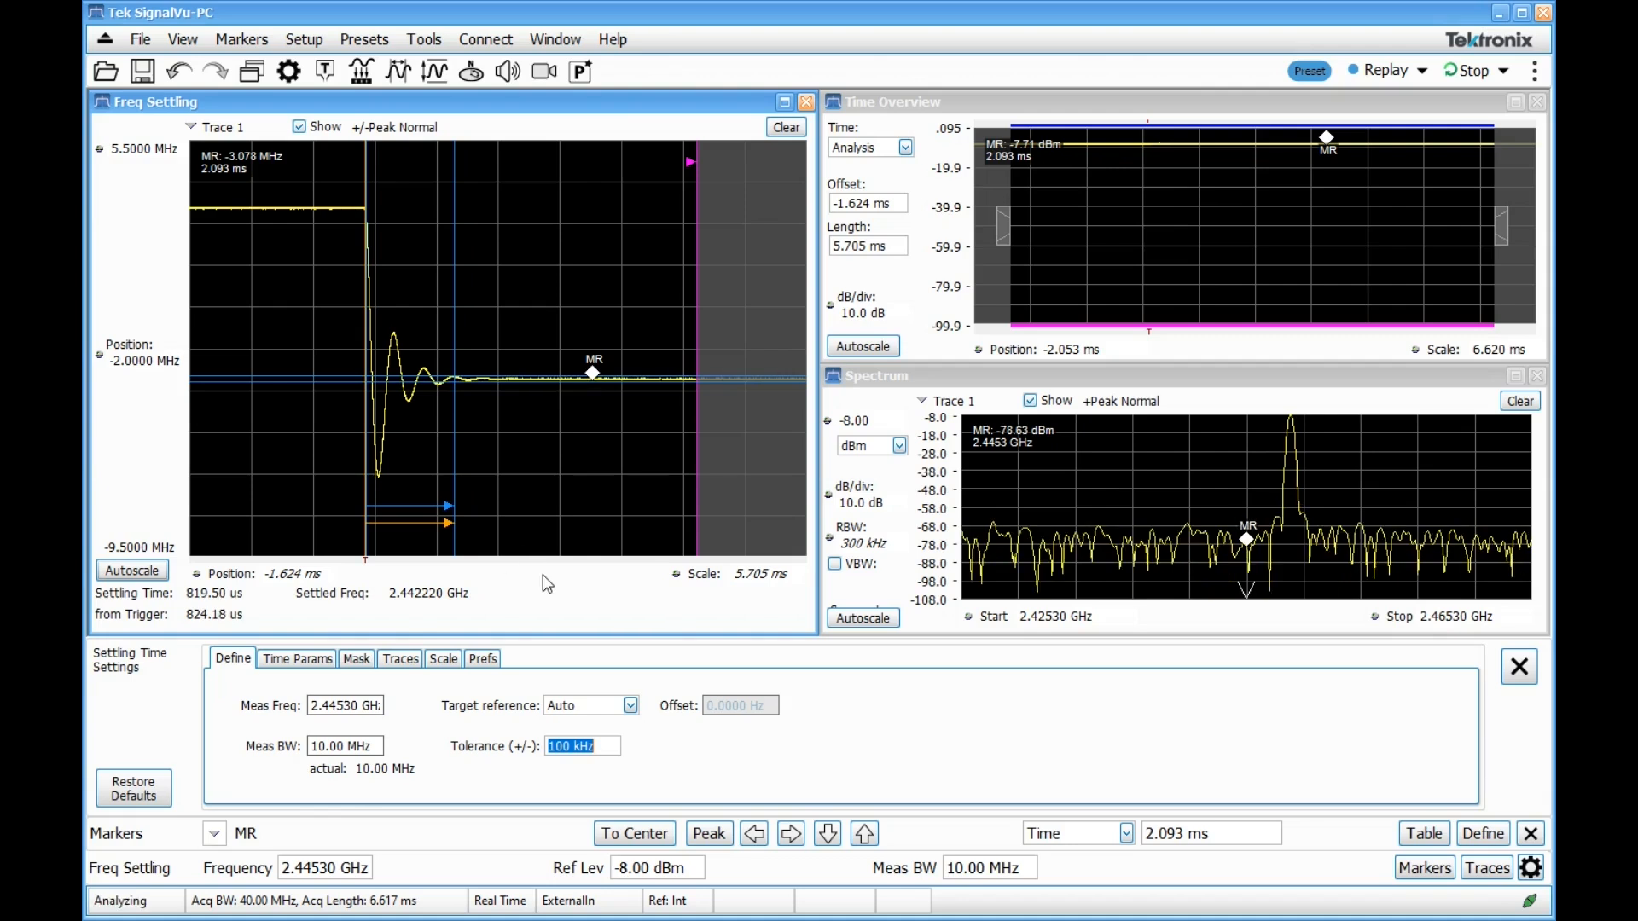
Step: Turn on smoothing for the Freq Settling trace and set it to 1000 points
left_click(403, 661)
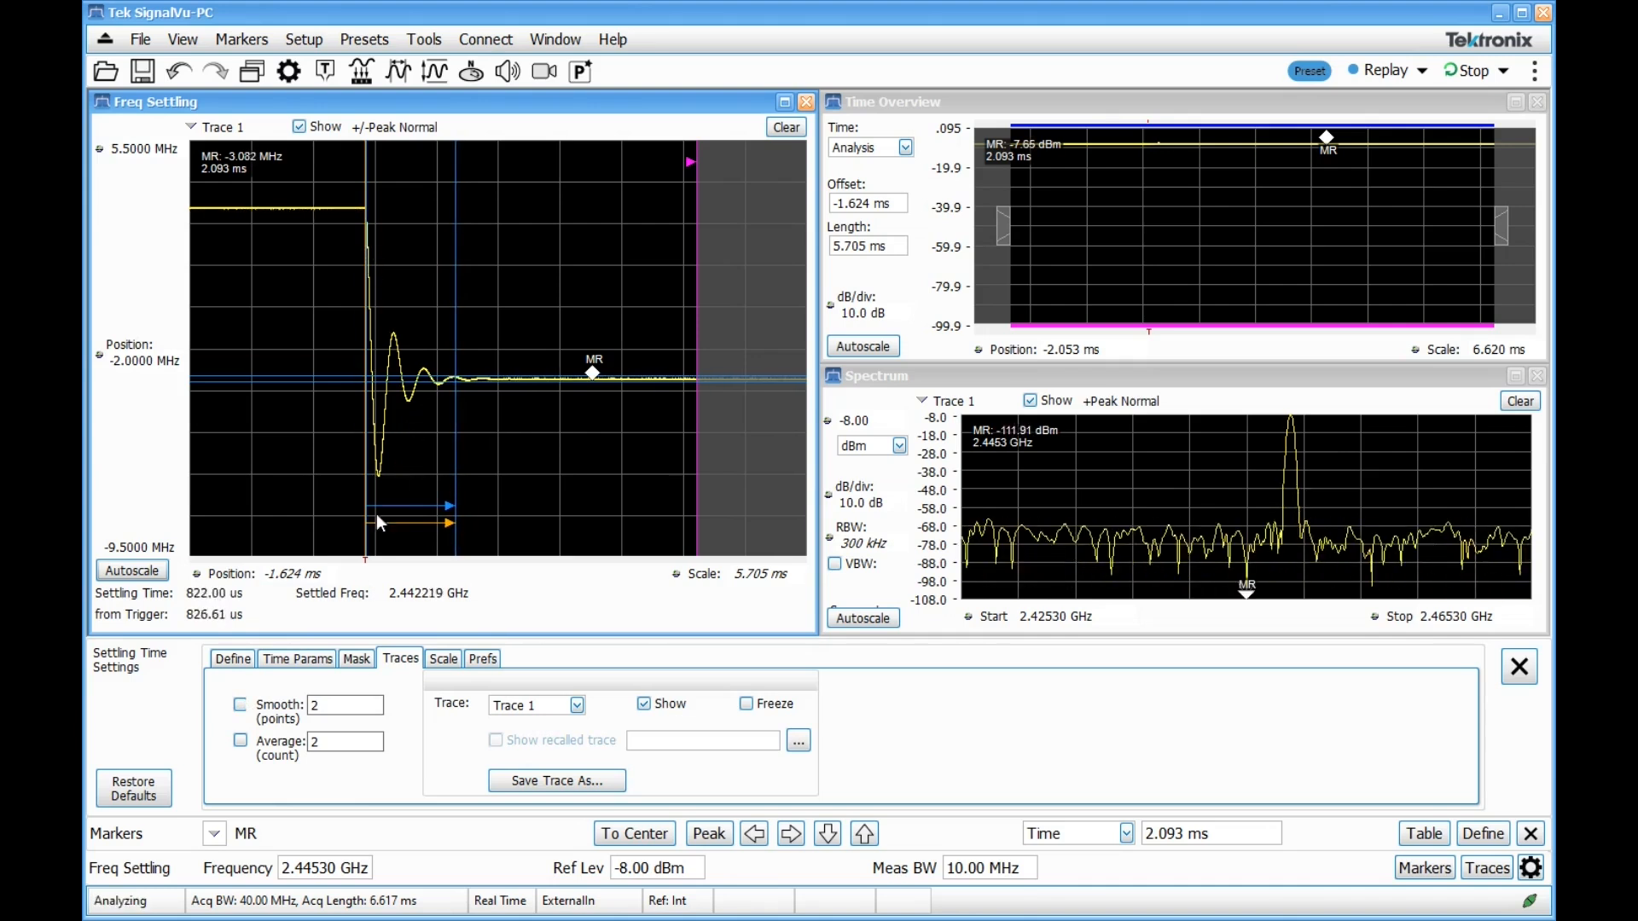
left_click(242, 706)
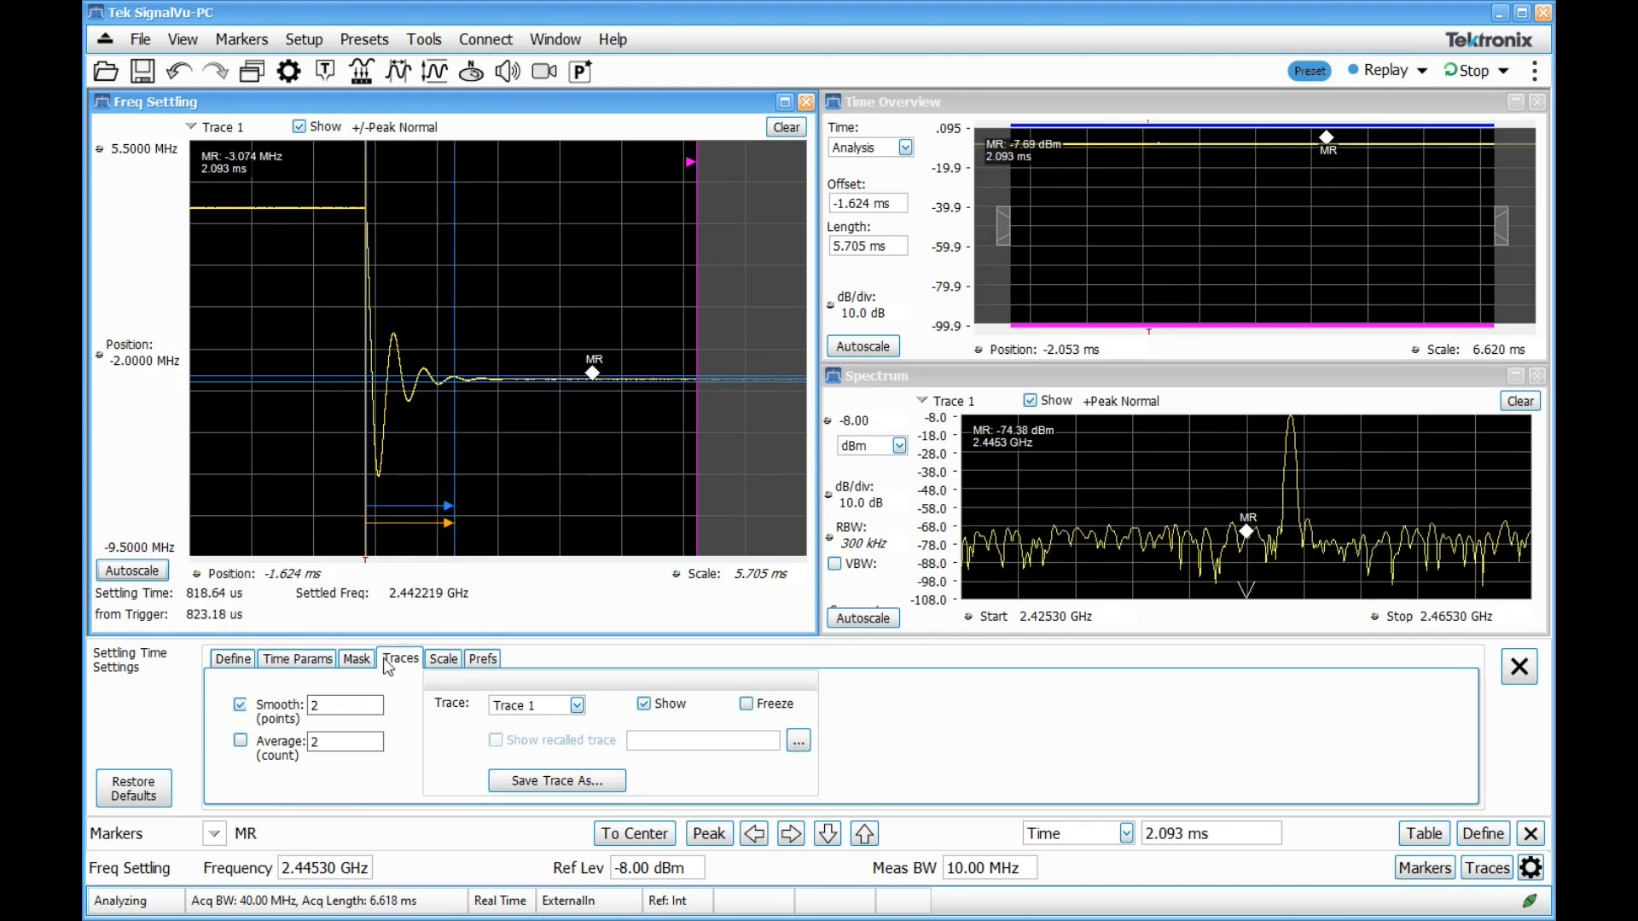
double_click(340, 706)
type("50")
key("Return")
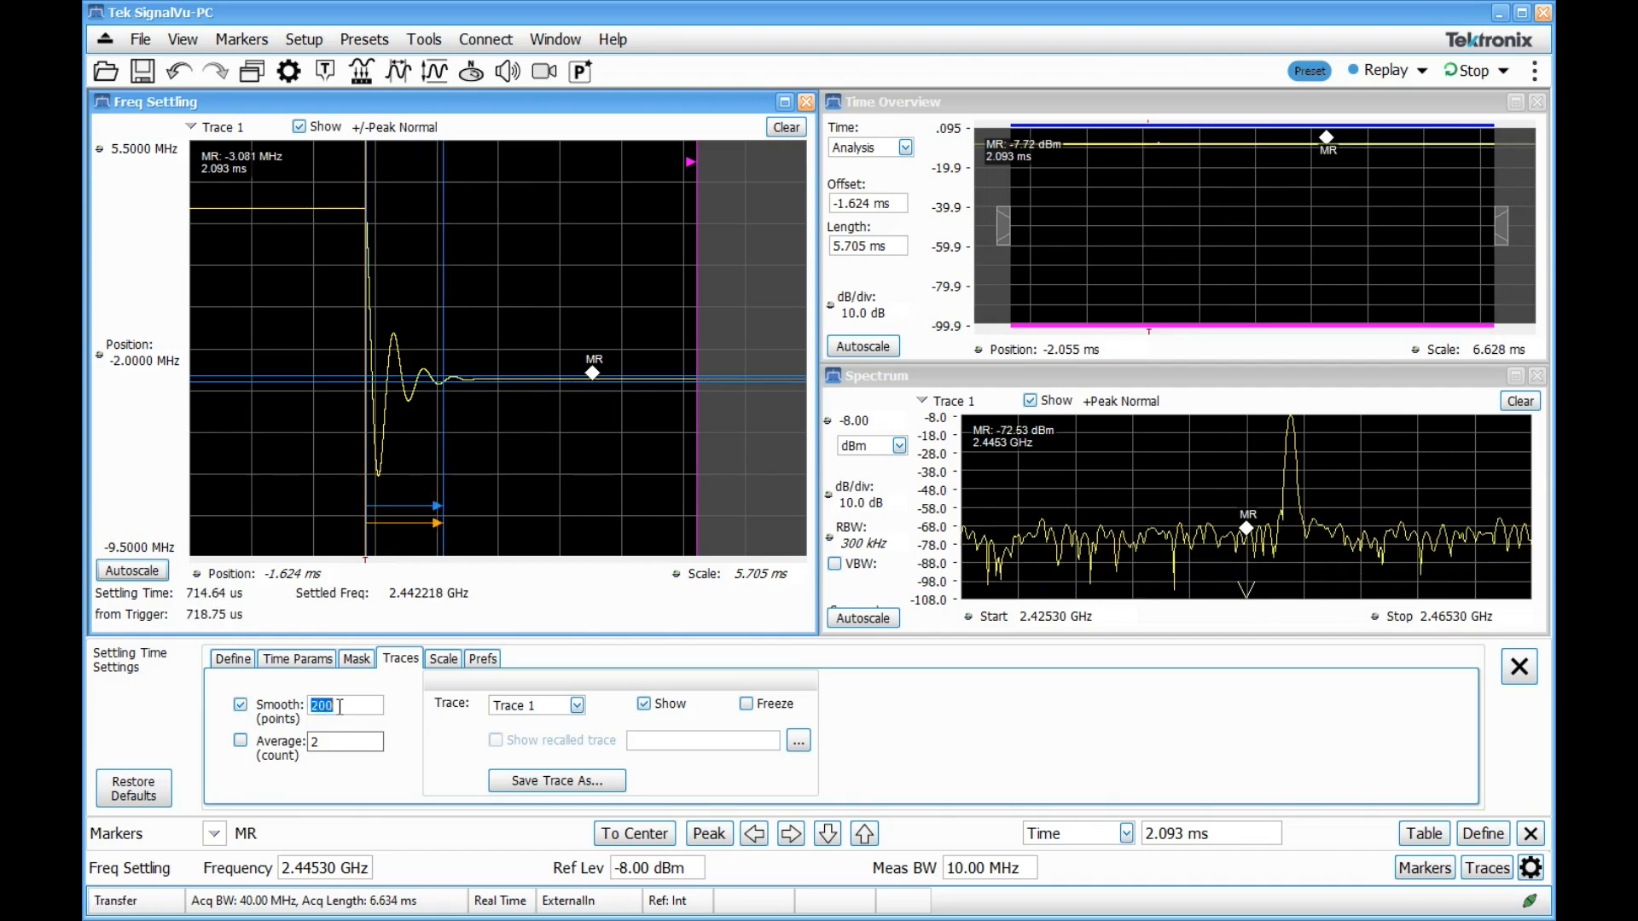
scroll(340, 706, "up", 1)
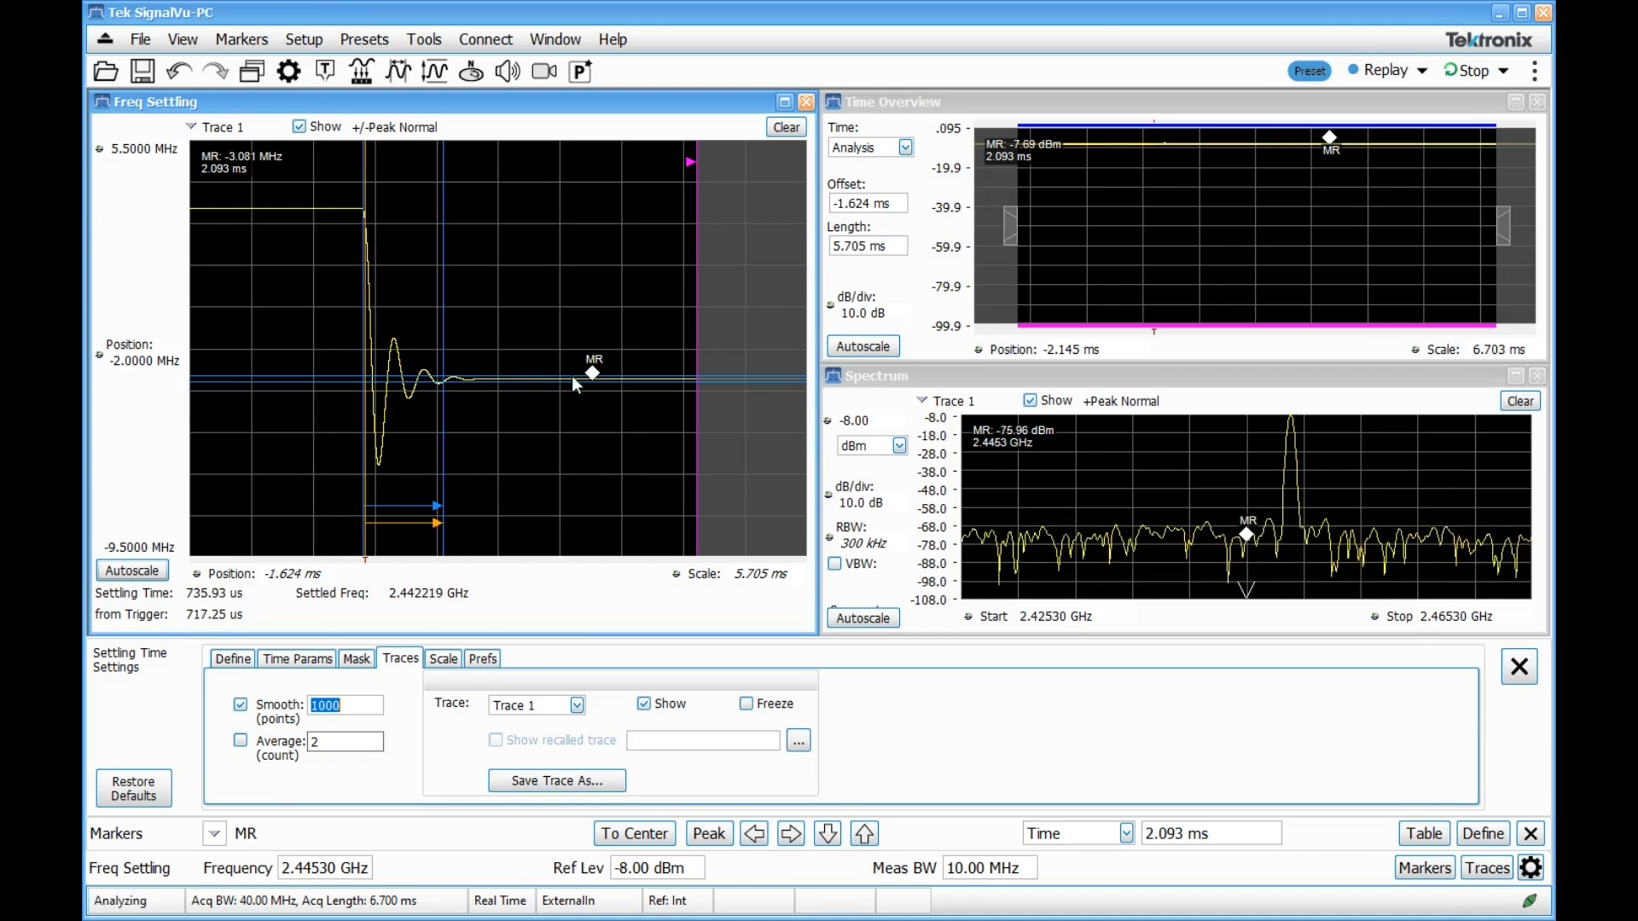
Step: Magnify the Freq Settling display vertically around the settled part of the trace with the Zoom tool
right_click(514, 379)
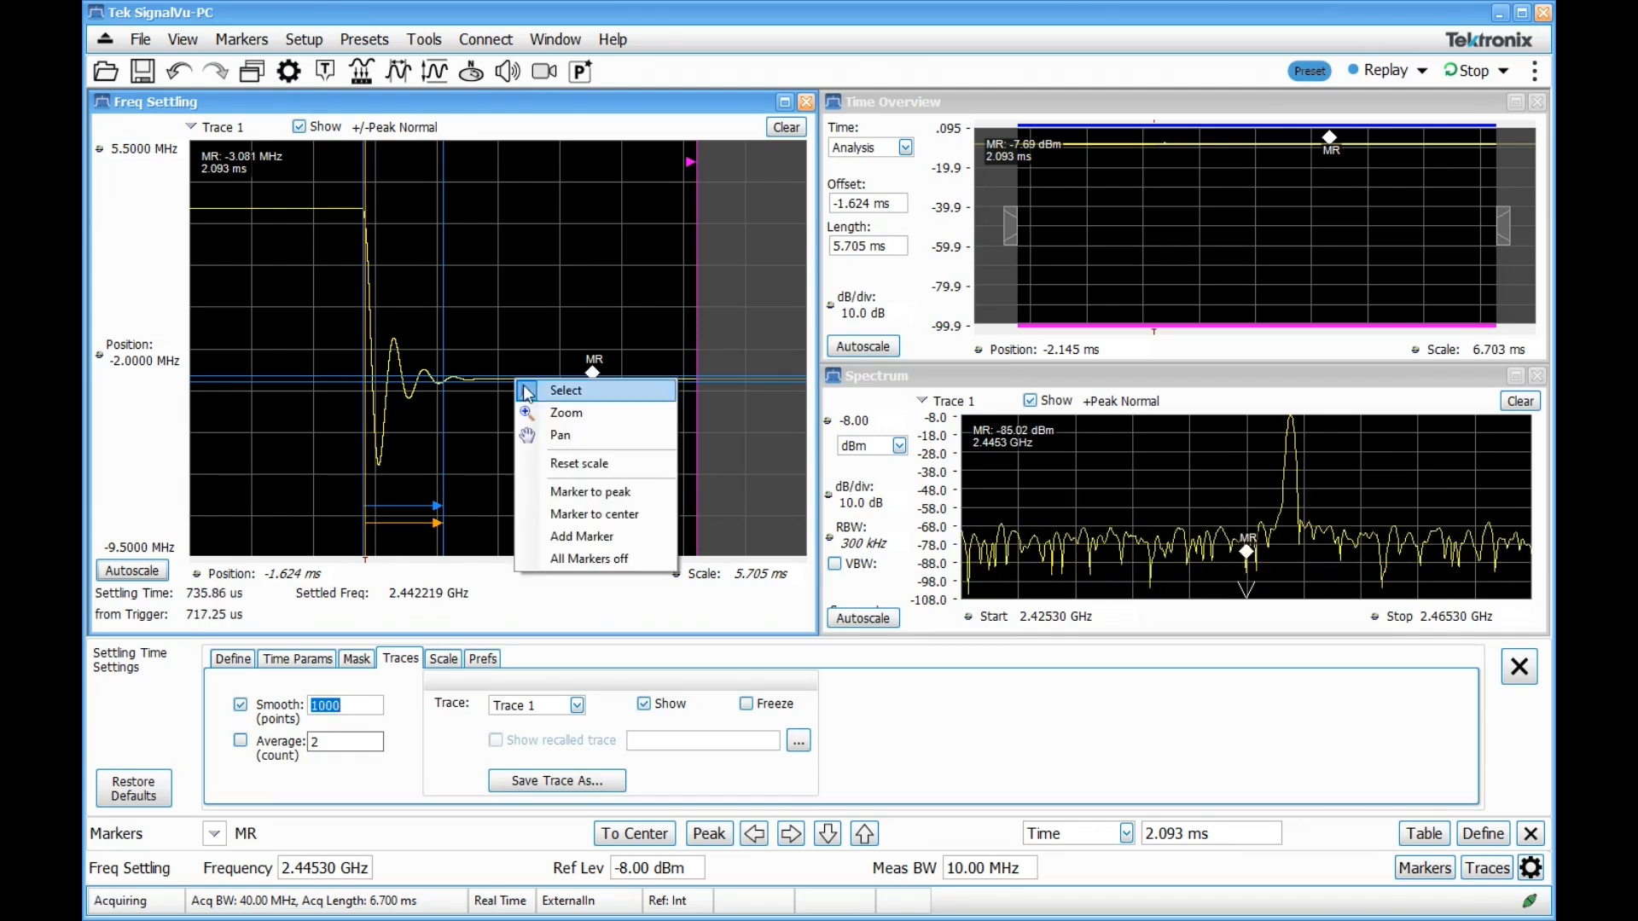
left_click(564, 412)
left_click_drag(501, 380, 522, 77)
left_click_drag(524, 356, 522, 337)
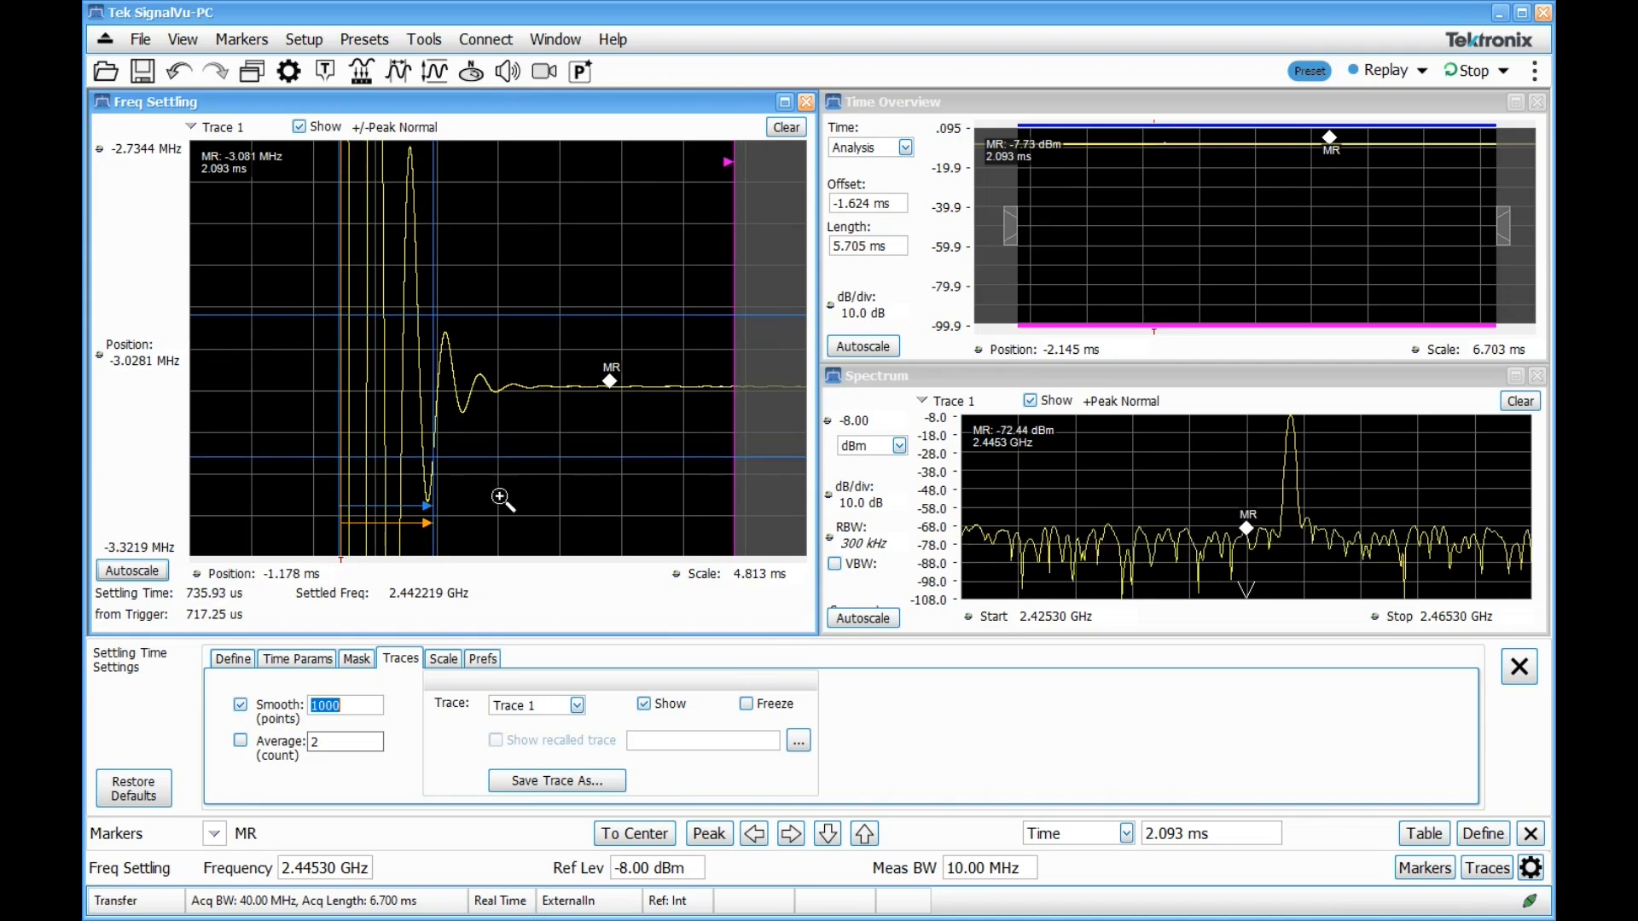
Step: Tighten the Freq Settling tolerance to 5 kHz
left_click(233, 658)
left_click(574, 742)
scroll(575, 743, "down", 4)
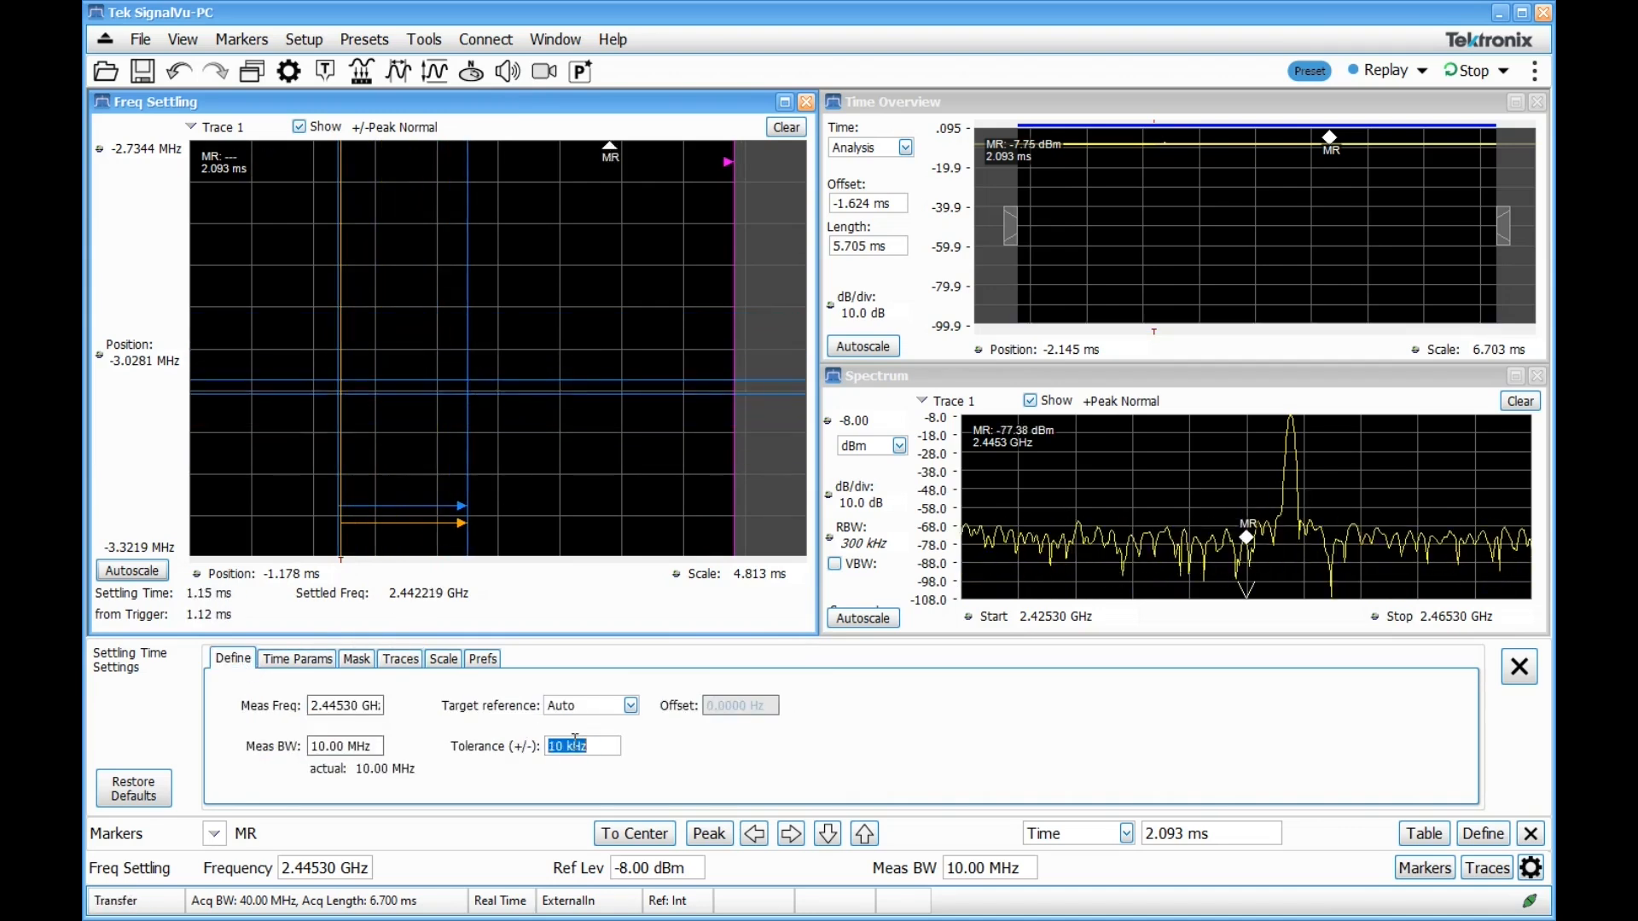
scroll(575, 740, "down", 1)
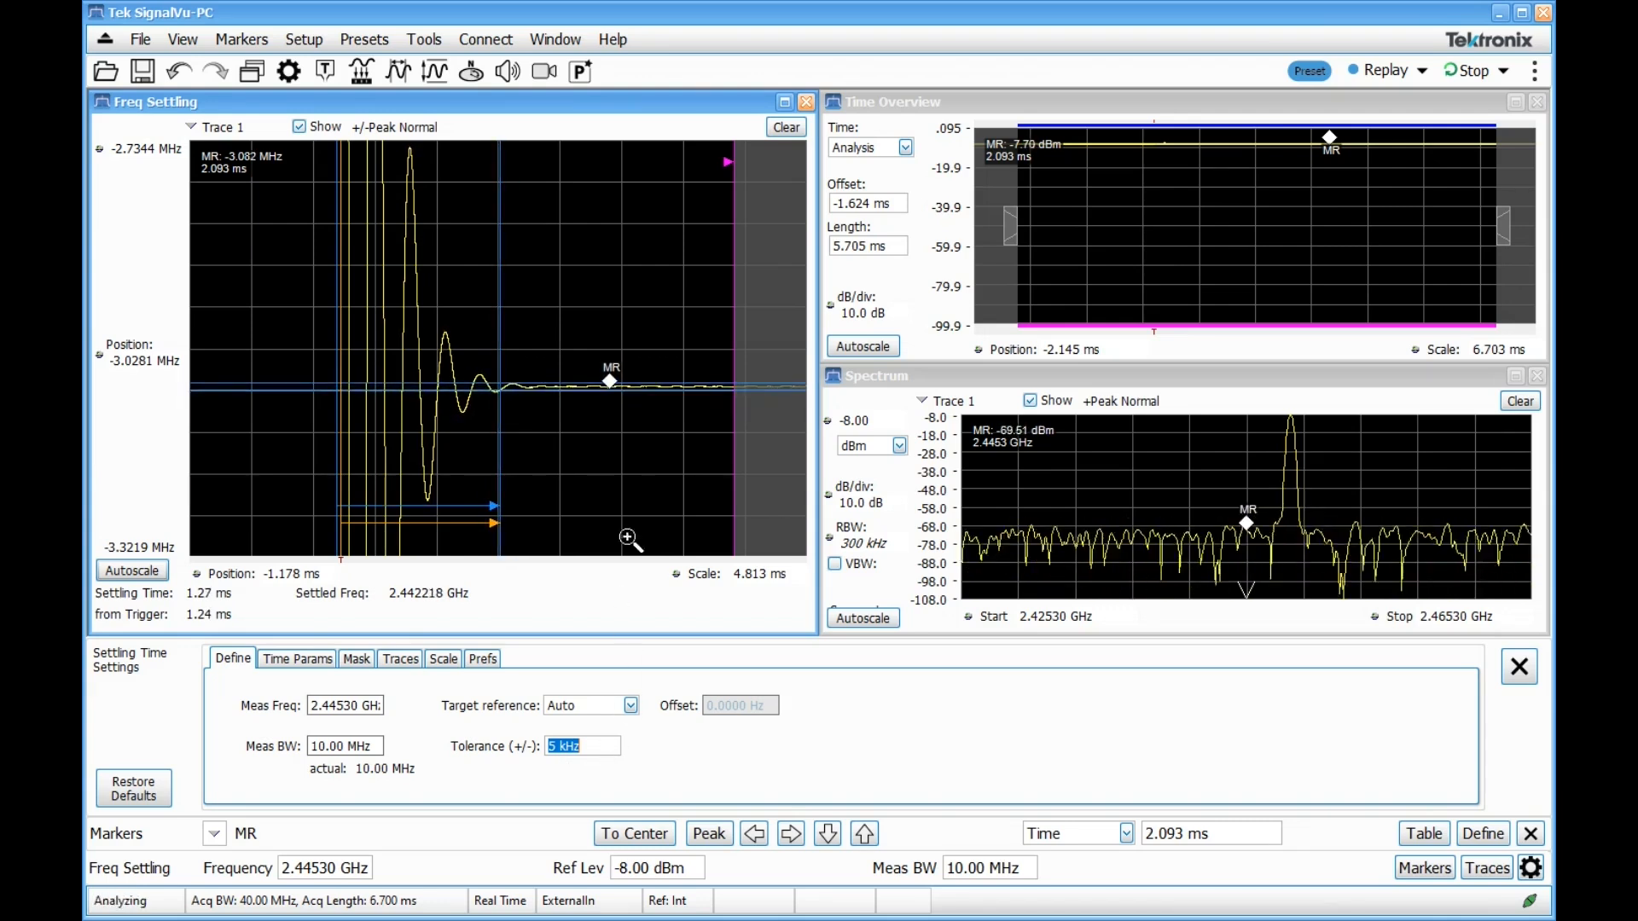
Step: Turn on averaging for the Freq Settling trace with a count of 10
left_click_drag(537, 386, 558, 179)
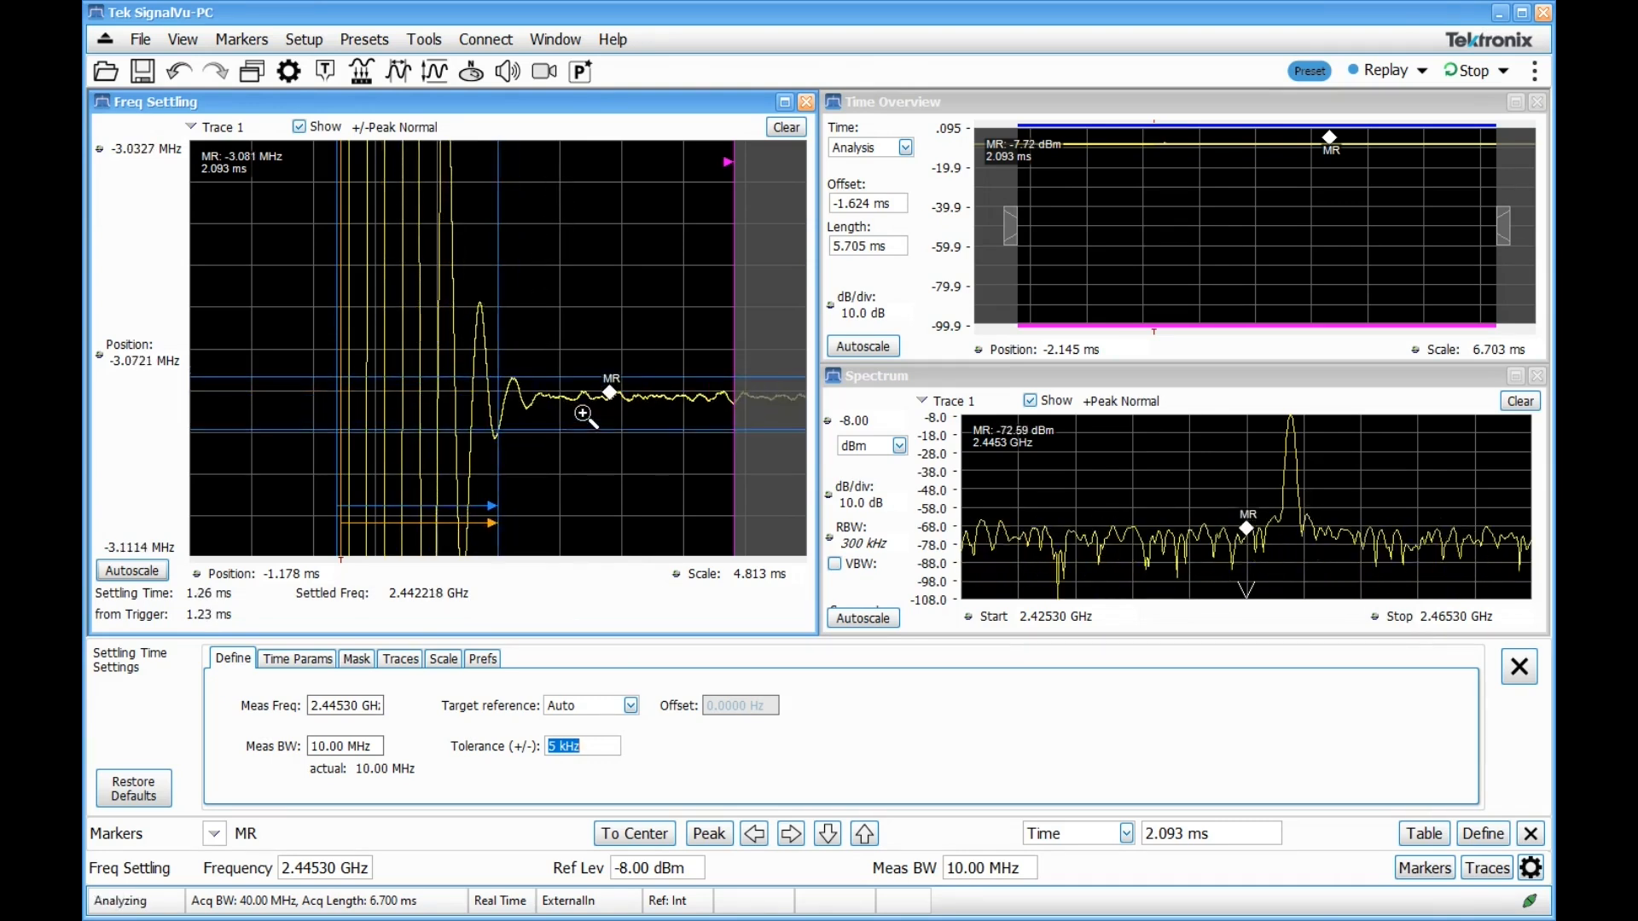
left_click(400, 659)
left_click(240, 740)
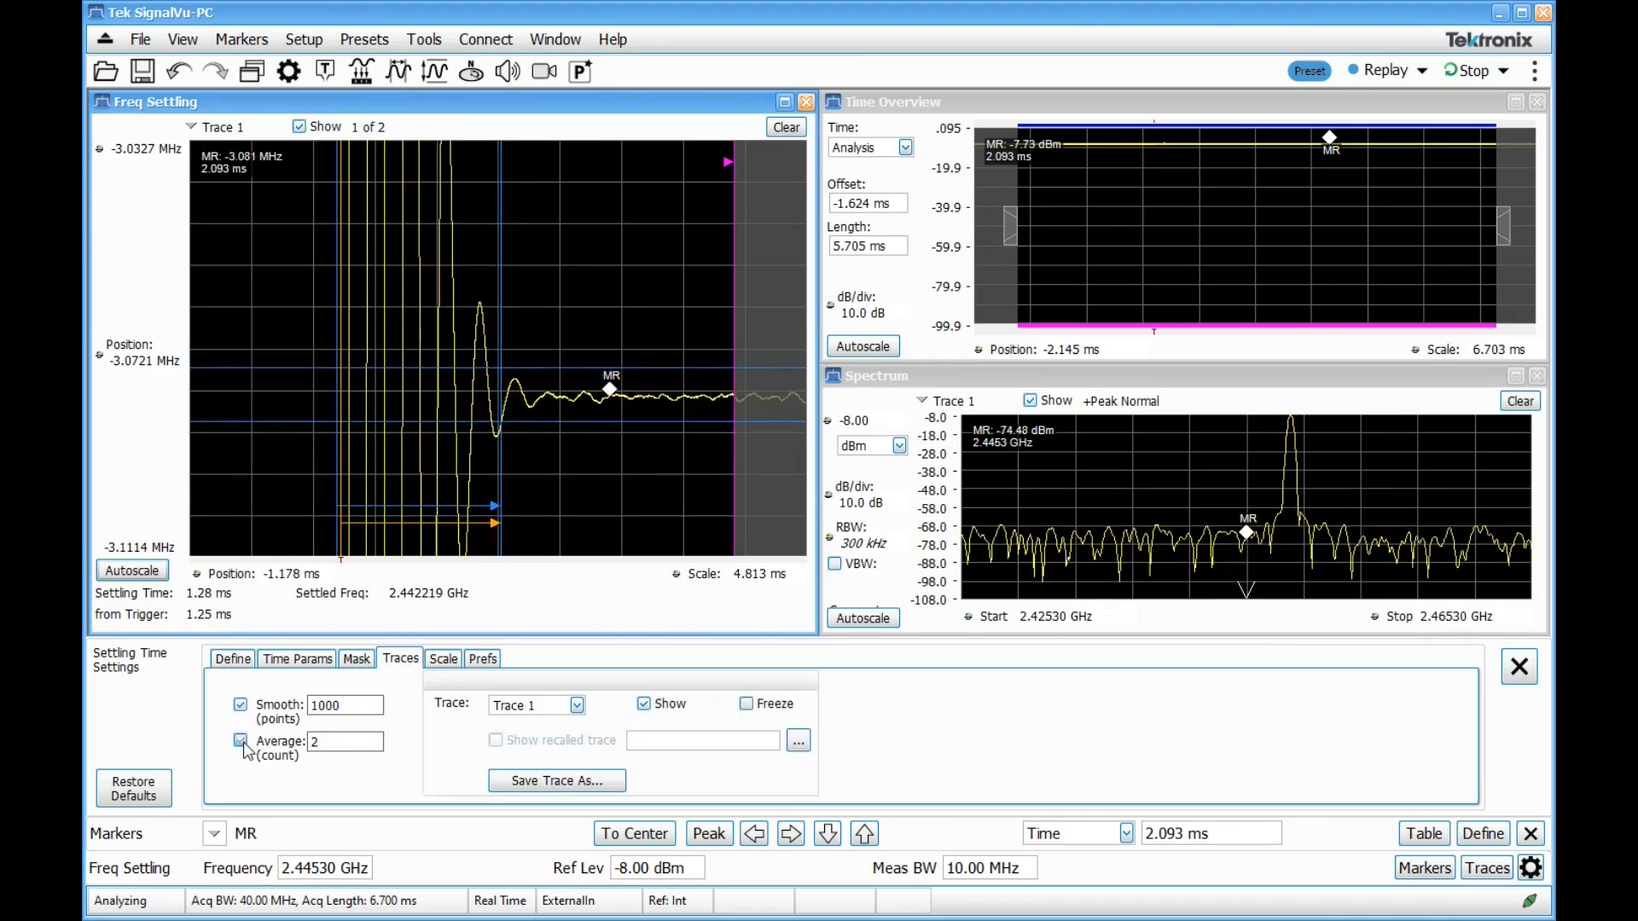
double_click(352, 741)
type("10")
key("Return")
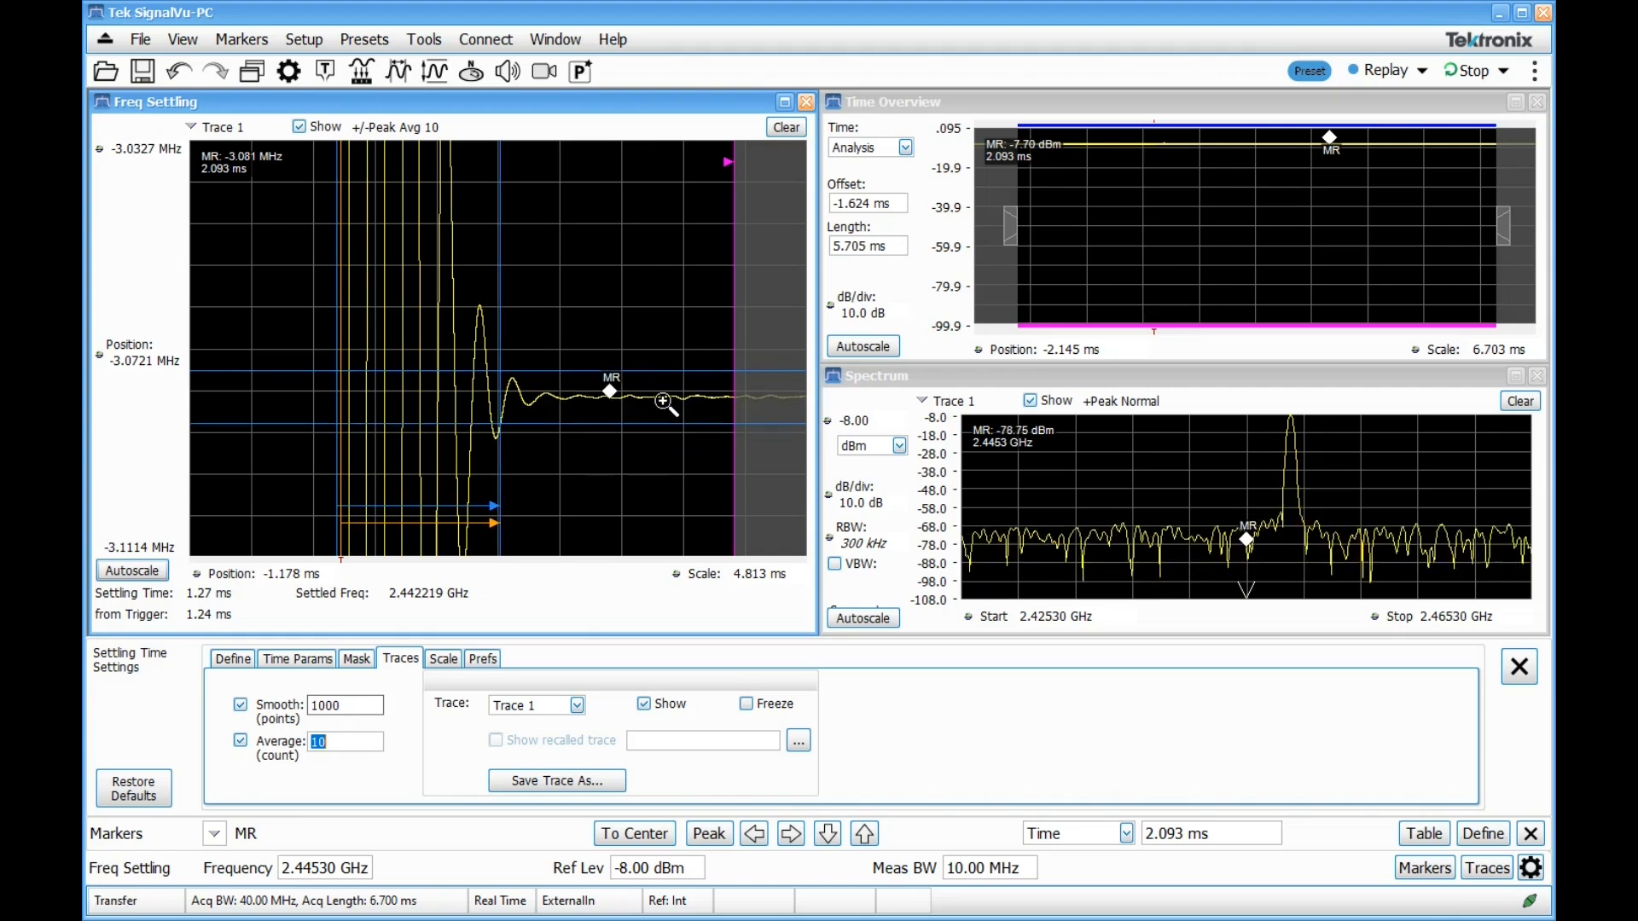
Step: Reduce the settling tolerance to 1 kHz in the measurement definition
left_click(232, 660)
triple_click(569, 746)
type("1k")
key("Return")
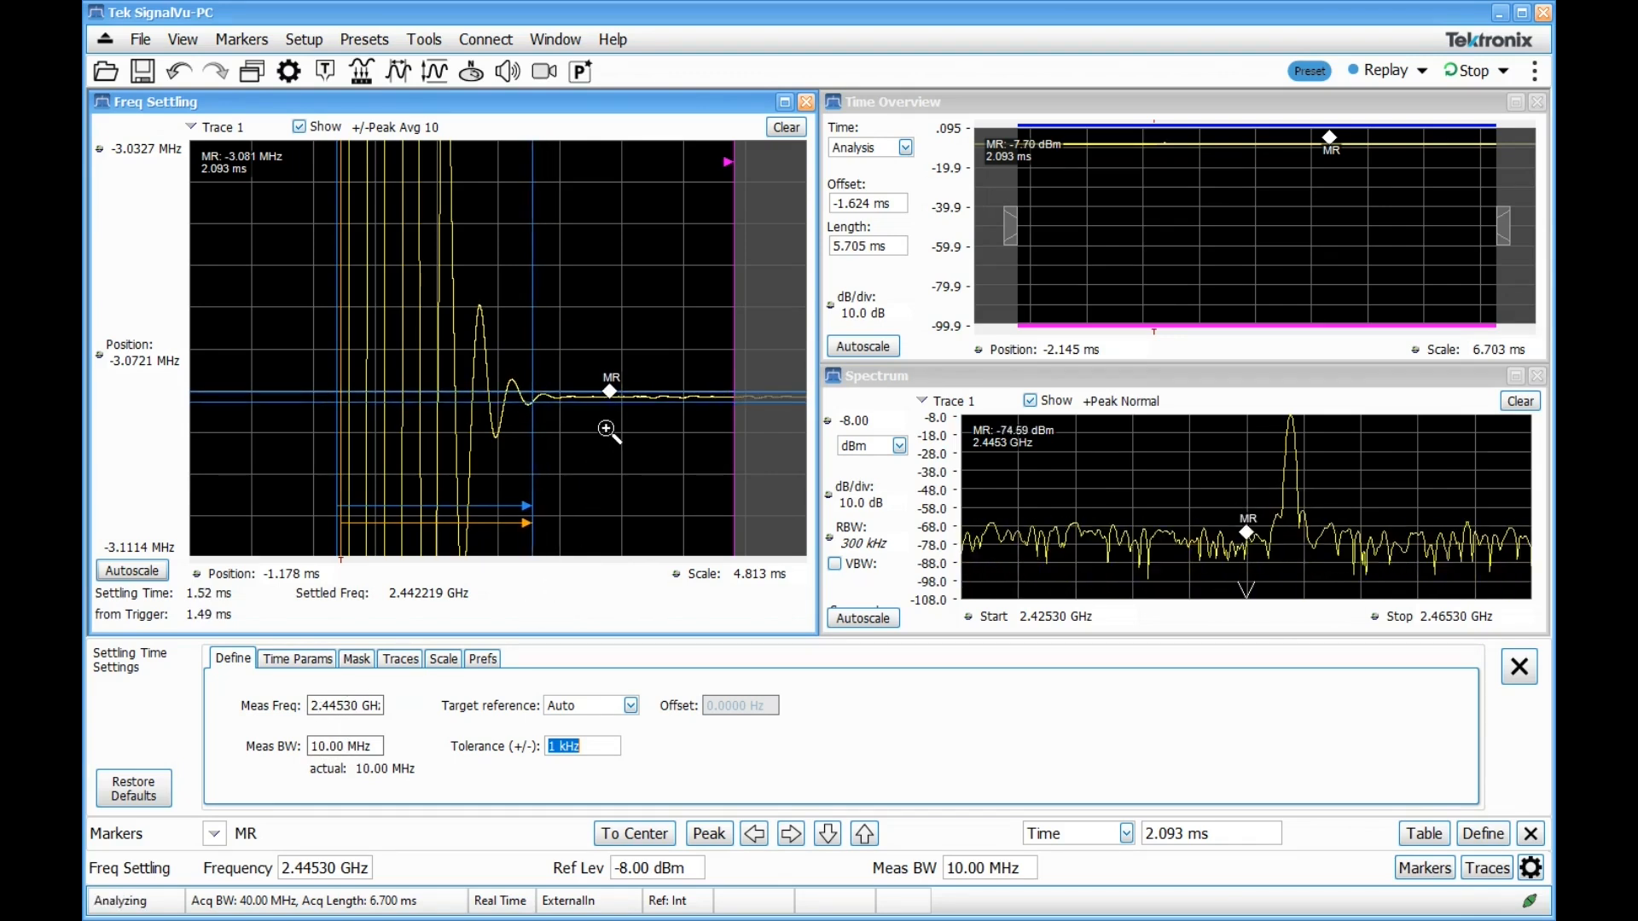
Step: Set the Spectrum display's resolution bandwidth to 2 kHz
left_click(1055, 380)
left_click(883, 543)
type("2")
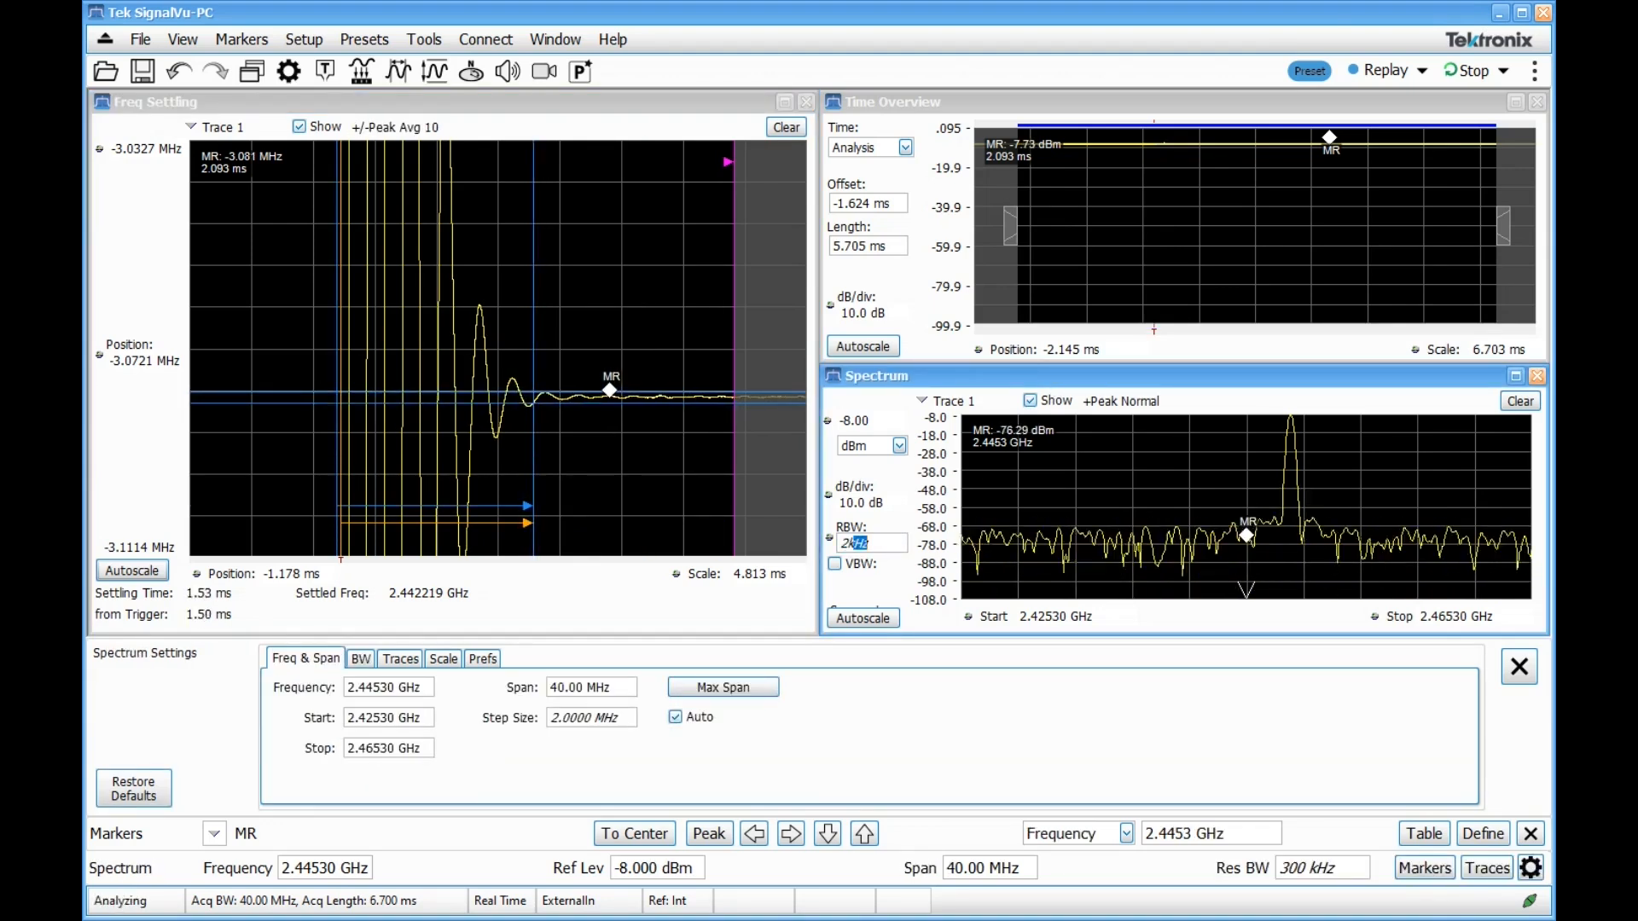
key("Return")
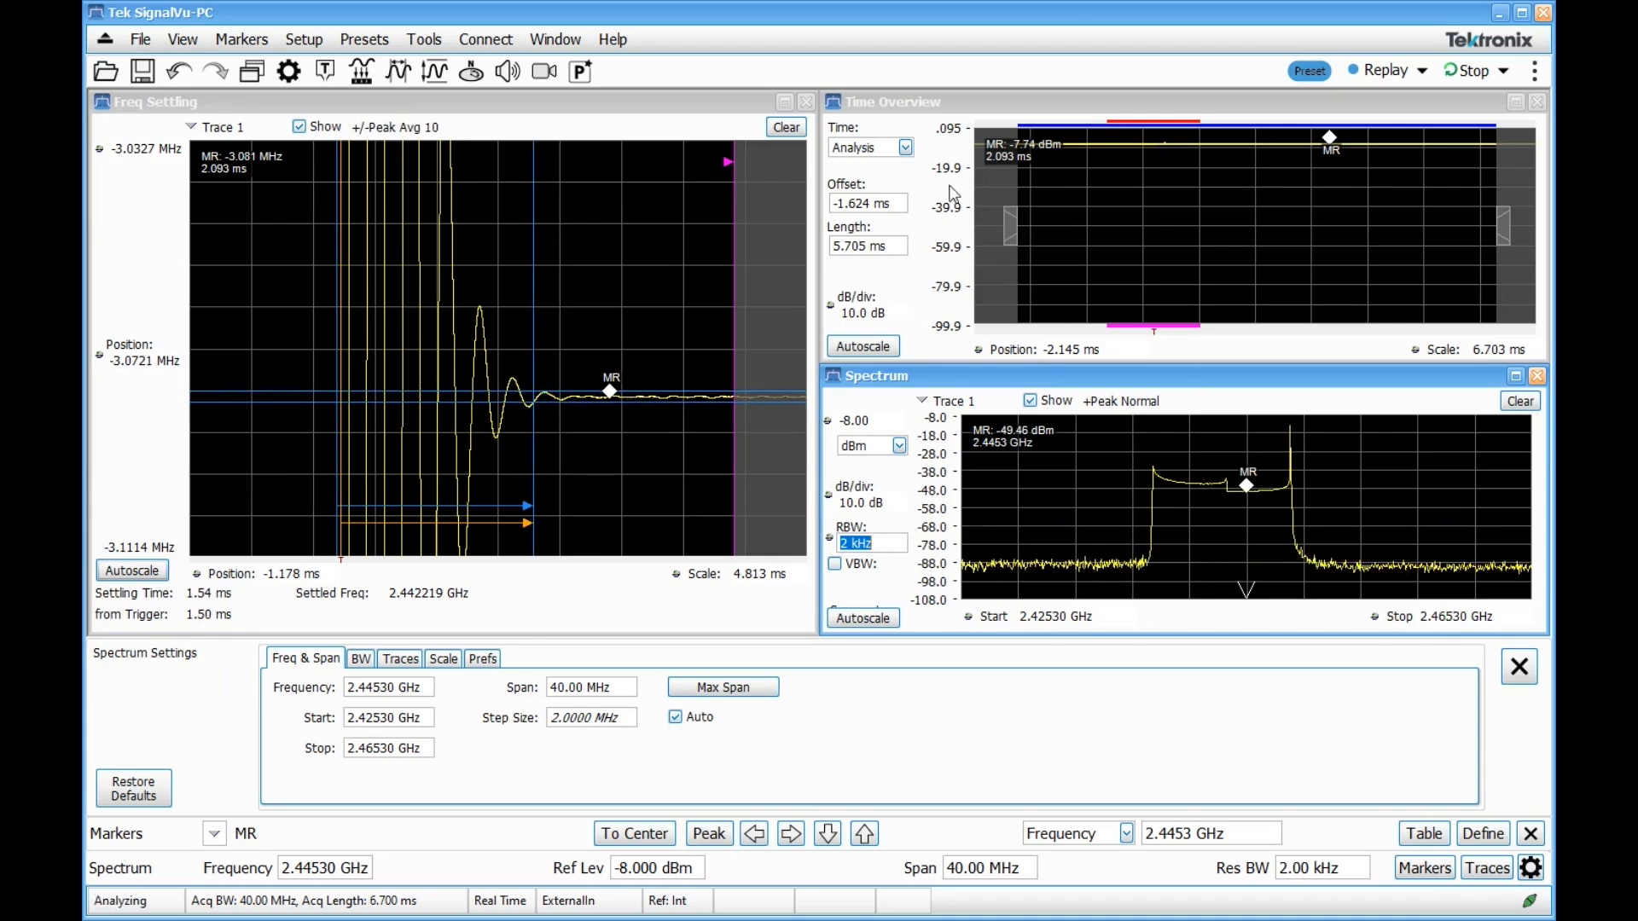
Step: Show the spectrum time in the Time Overview and move it past the hop to an offset of about 1.581 ms
left_click(904, 147)
left_click(887, 184)
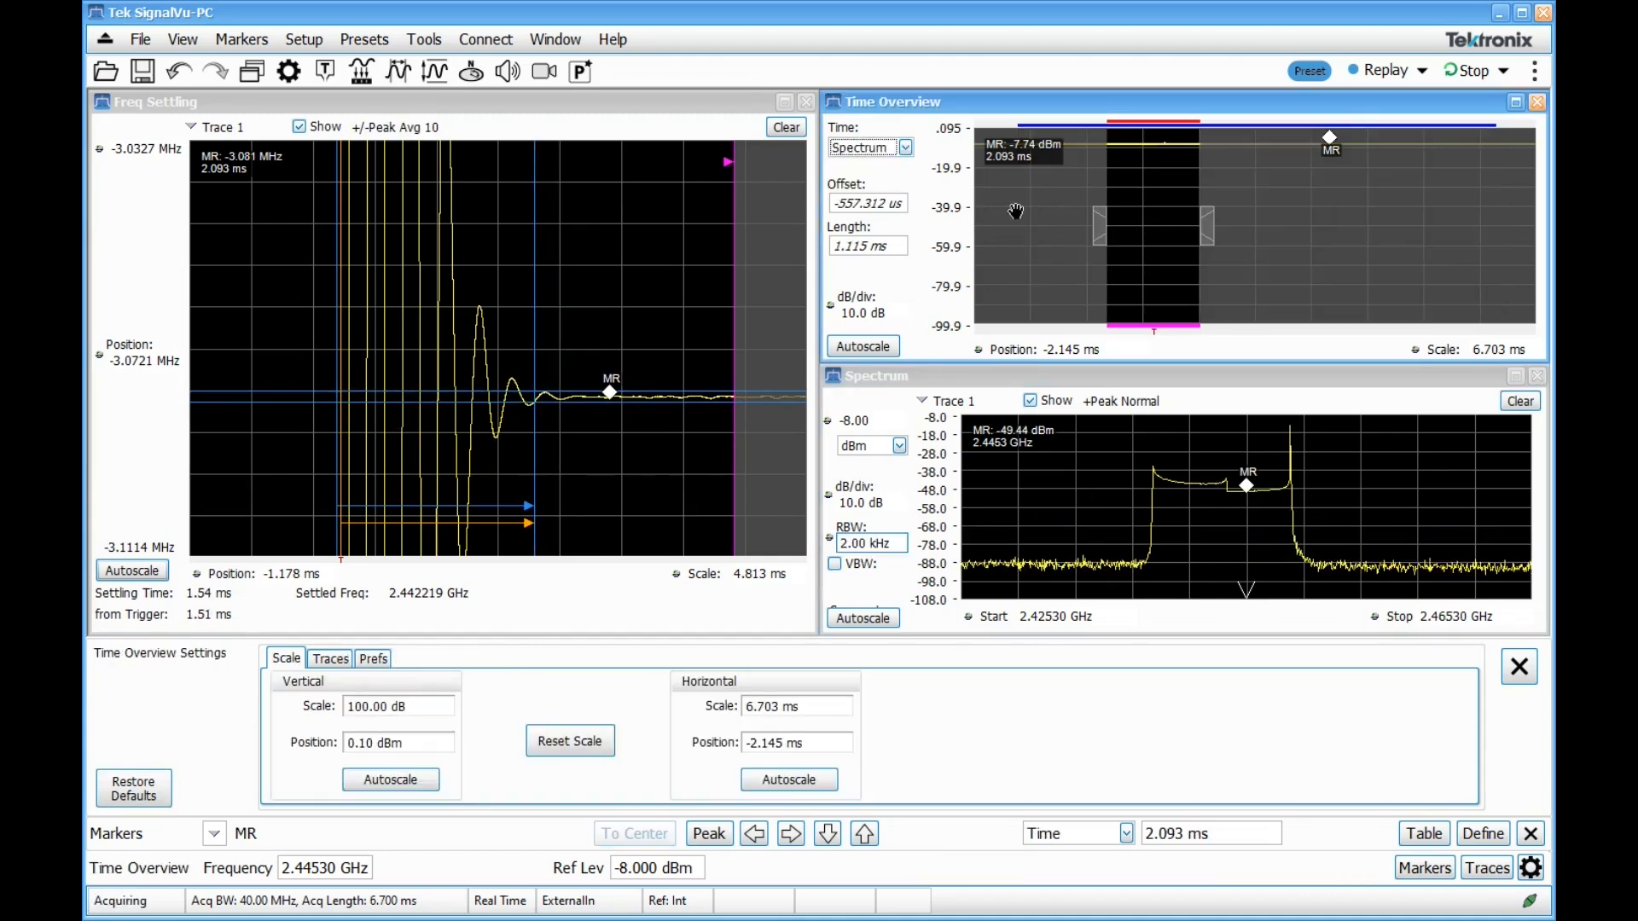
left_click_drag(1112, 230, 1285, 238)
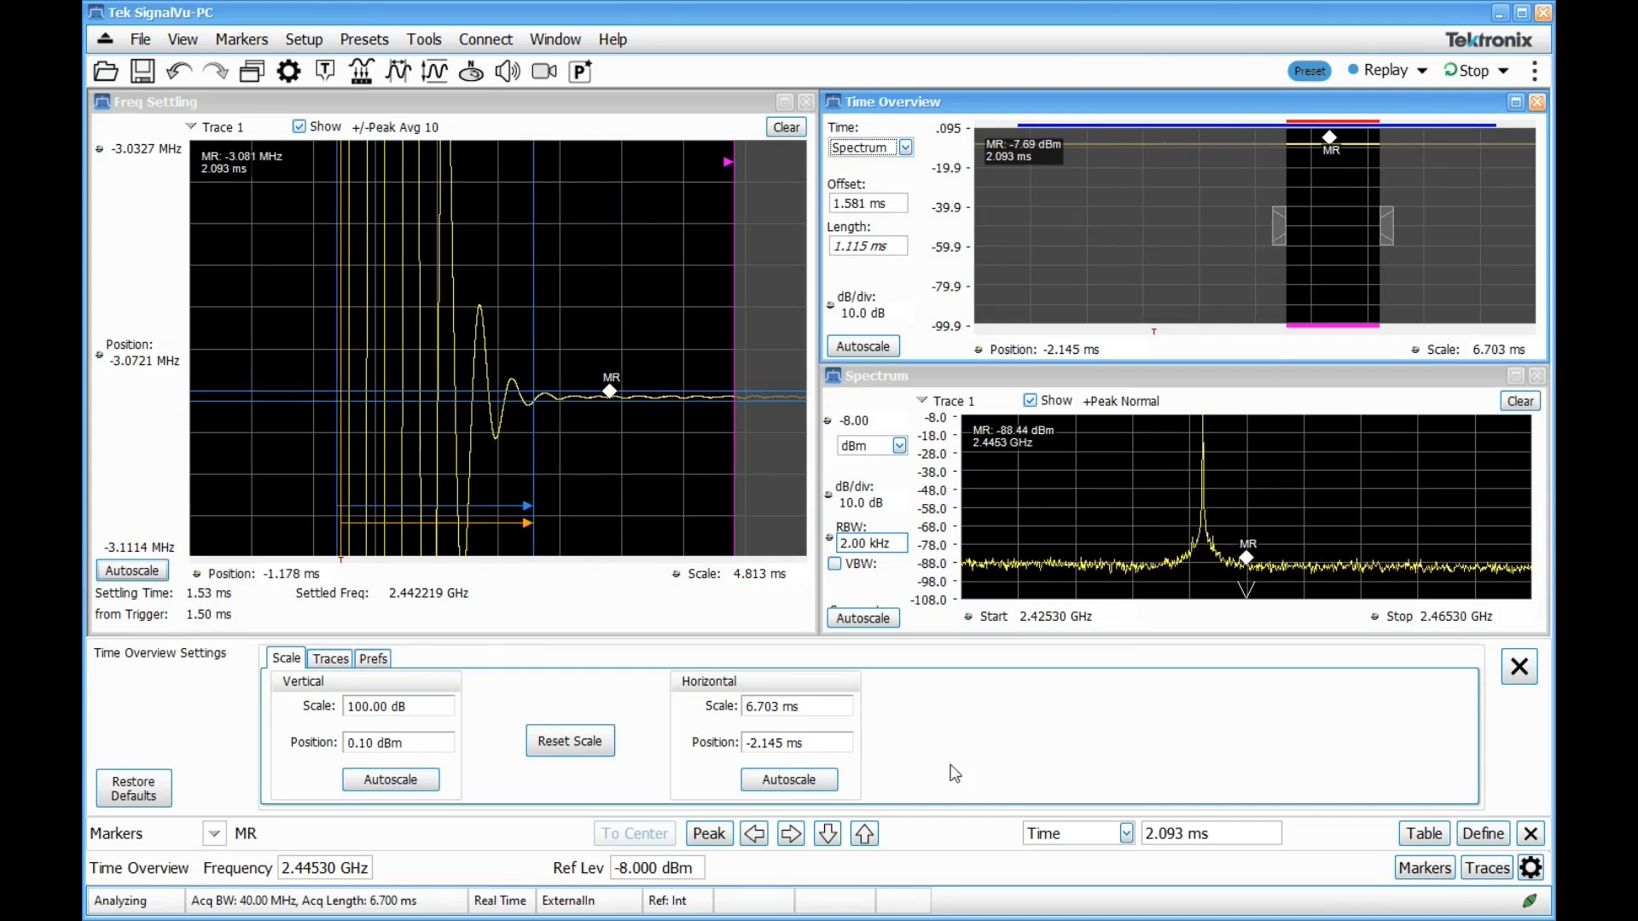
Step: Move the marker to the signal peak in the Spectrum display to read the settled frequency
left_click(723, 834)
left_click(1105, 478)
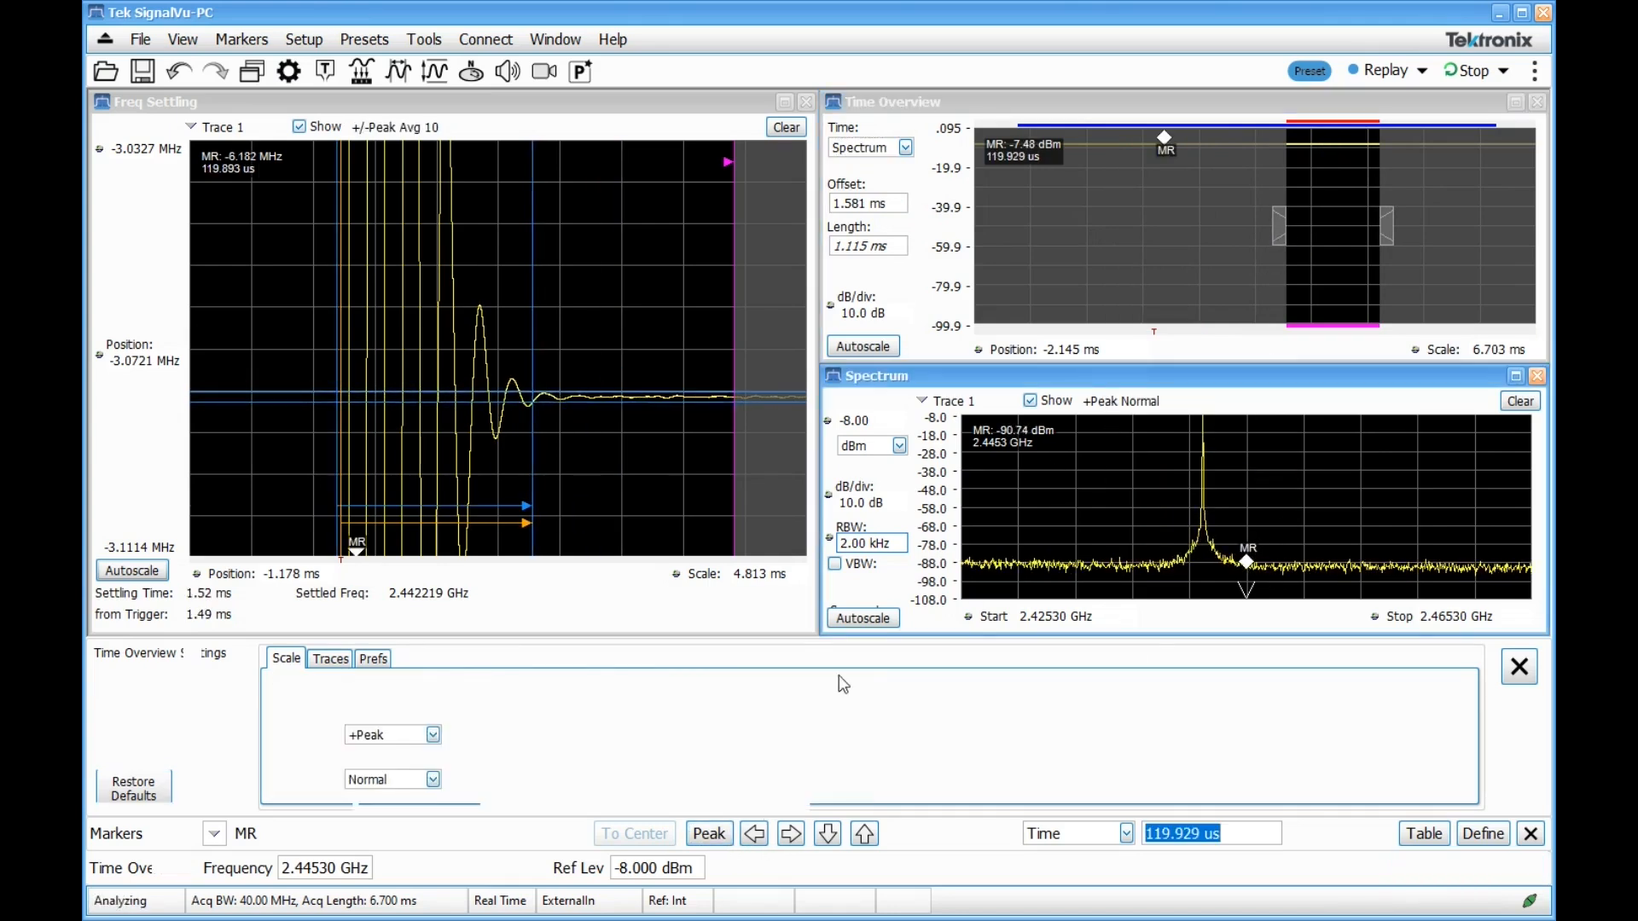
left_click(709, 834)
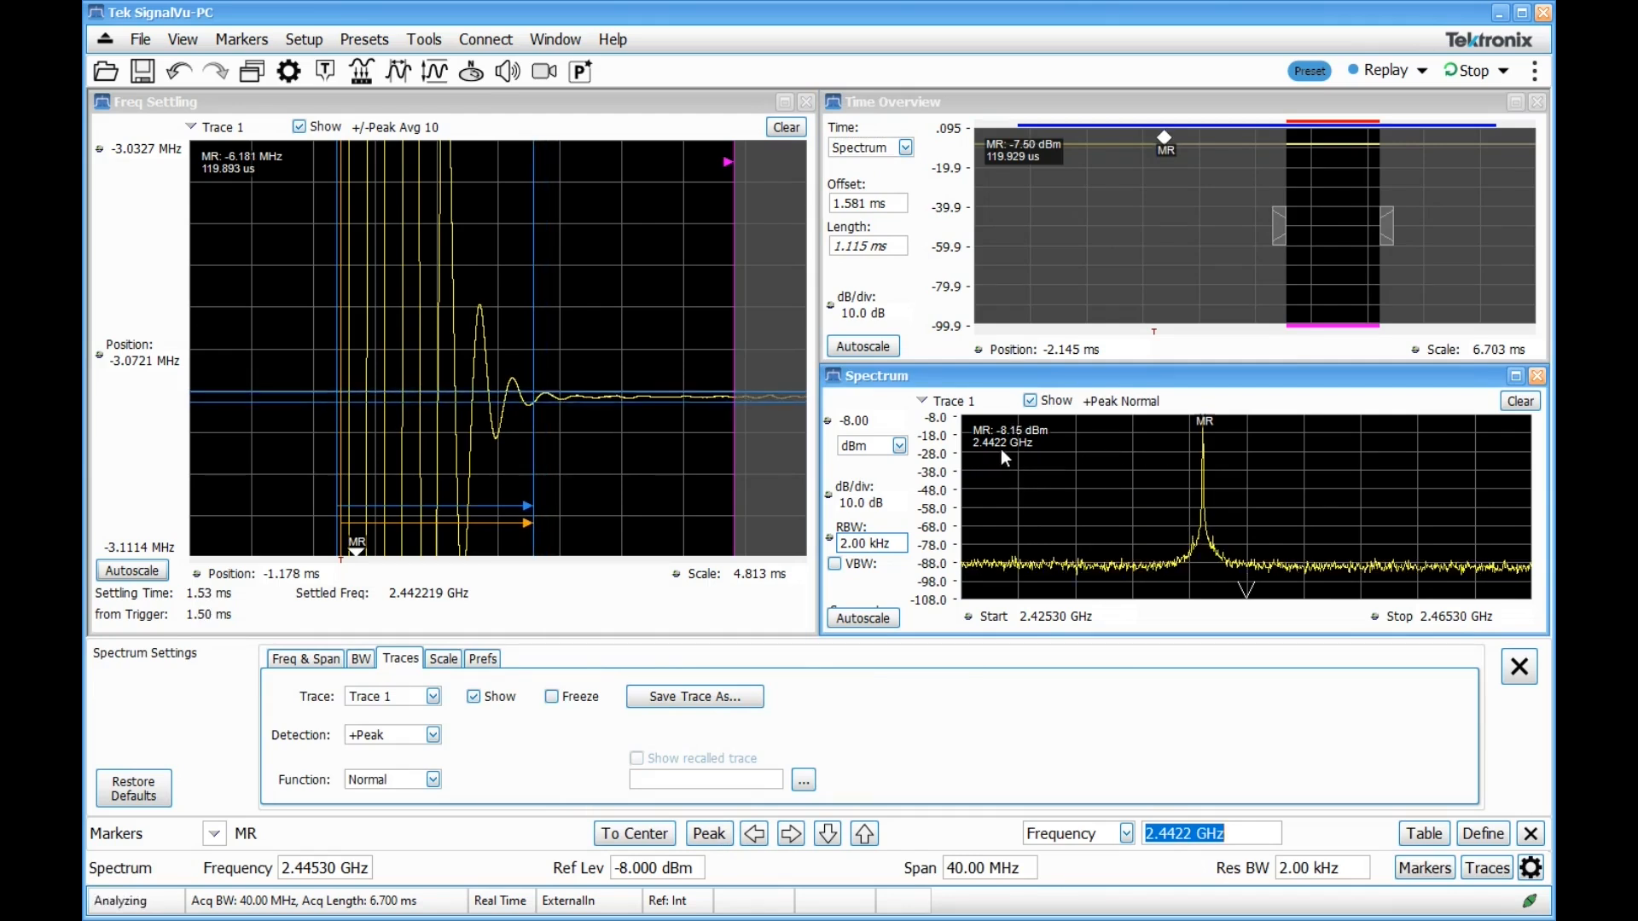
left_click(307, 661)
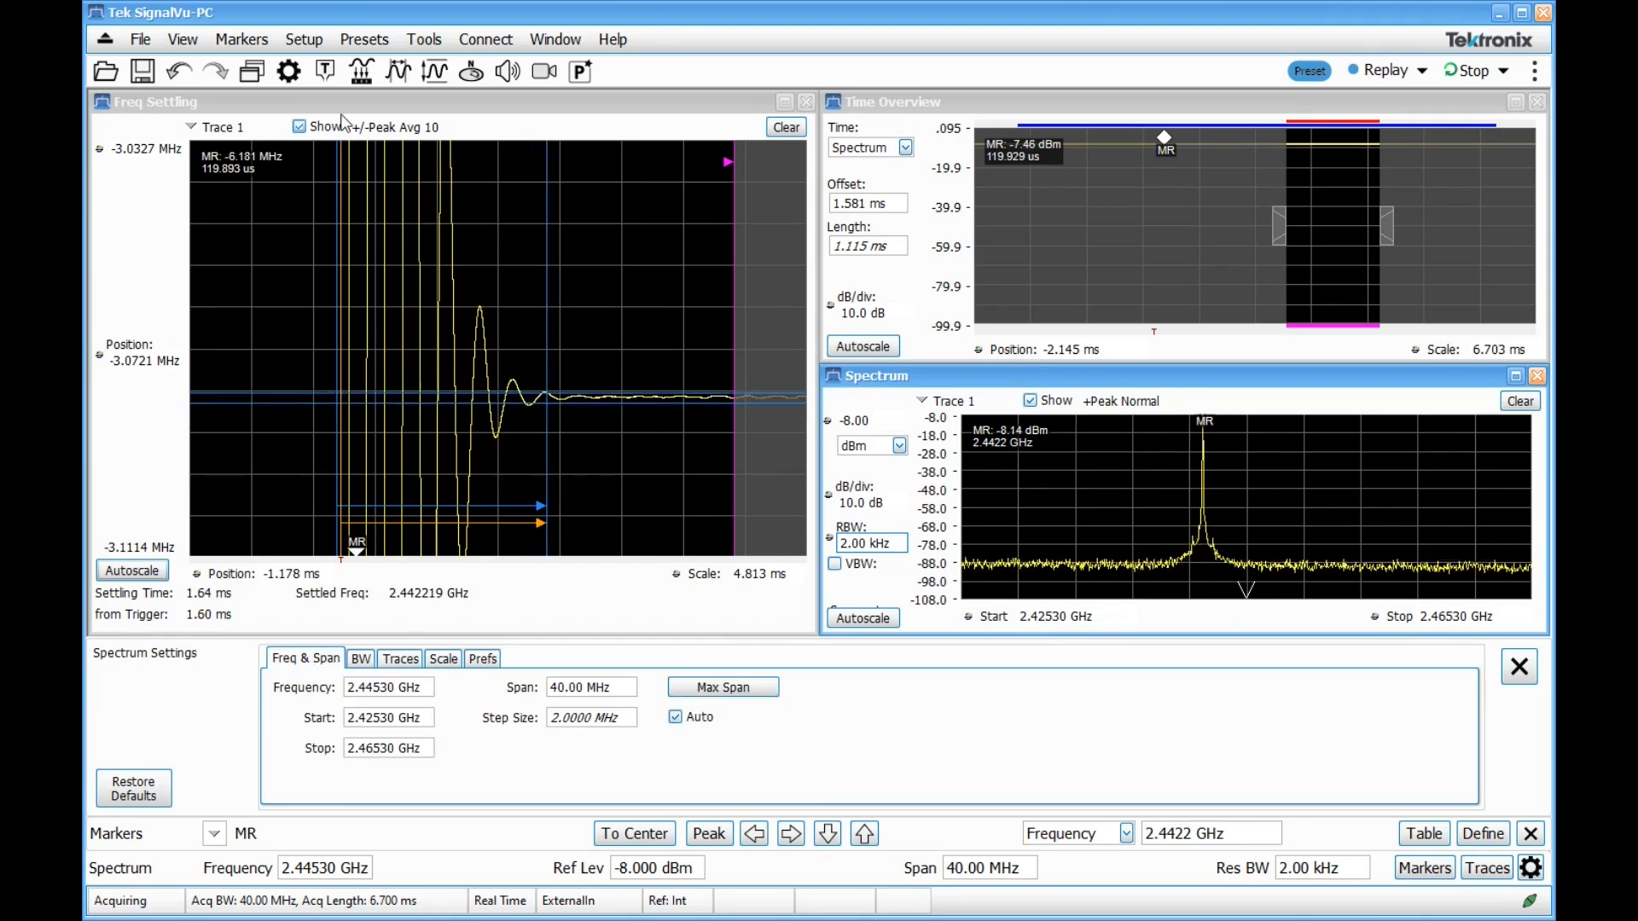
Step: Maximize the Freq Settling display and set its measurement frequency to 2.4422 GHz
left_click(548, 146)
left_click(785, 103)
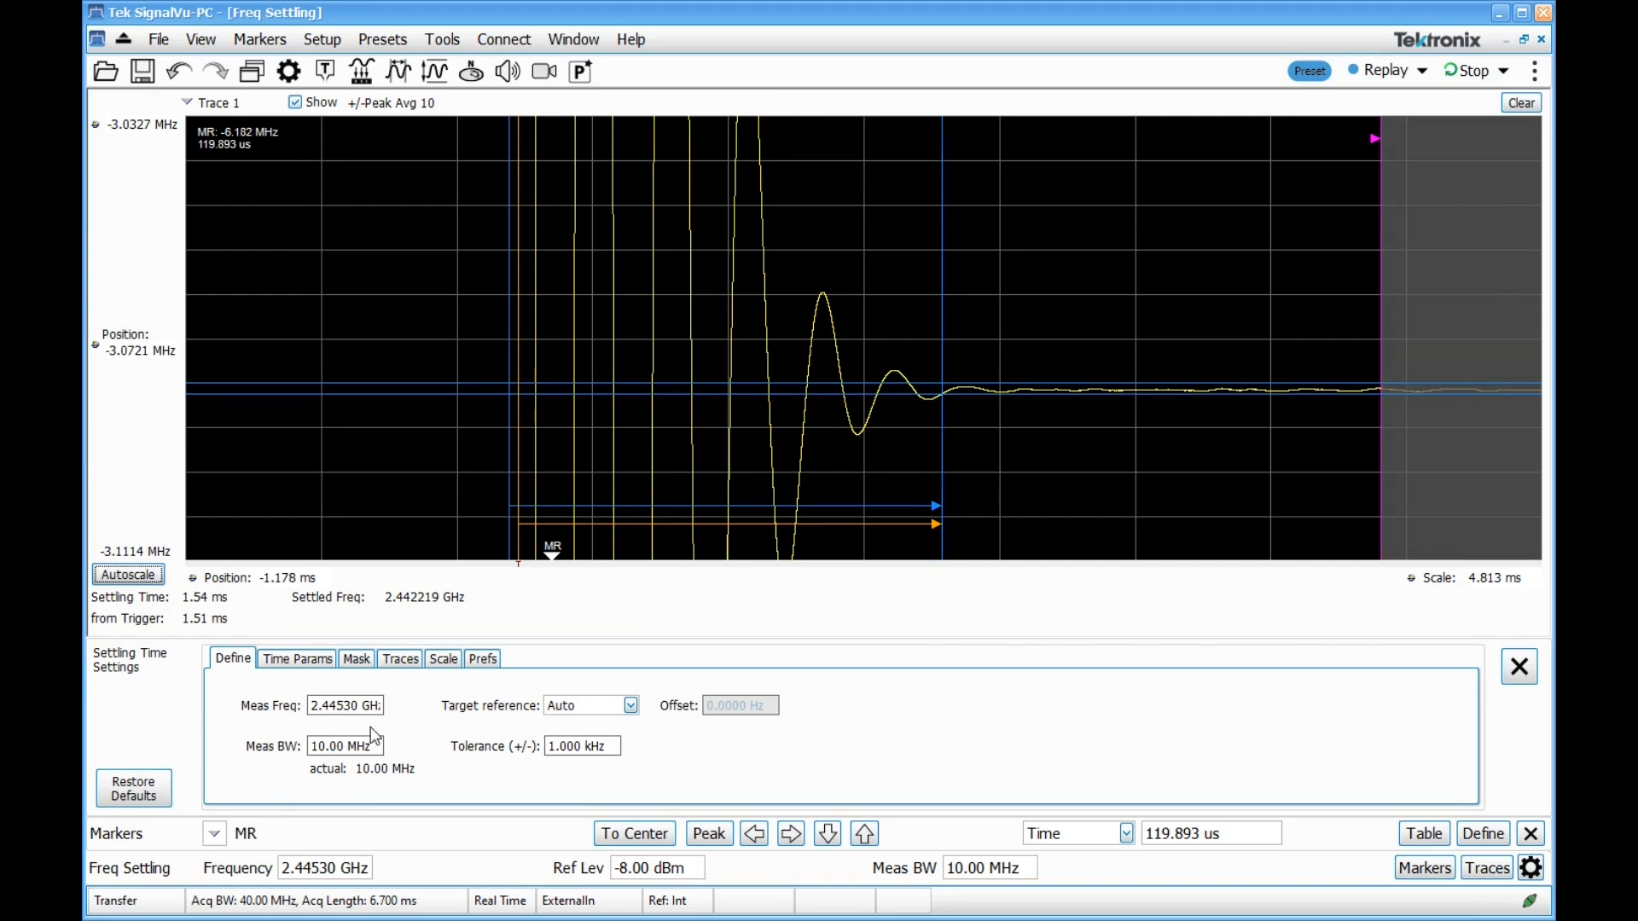
left_click(367, 705)
type("2.4422gHz")
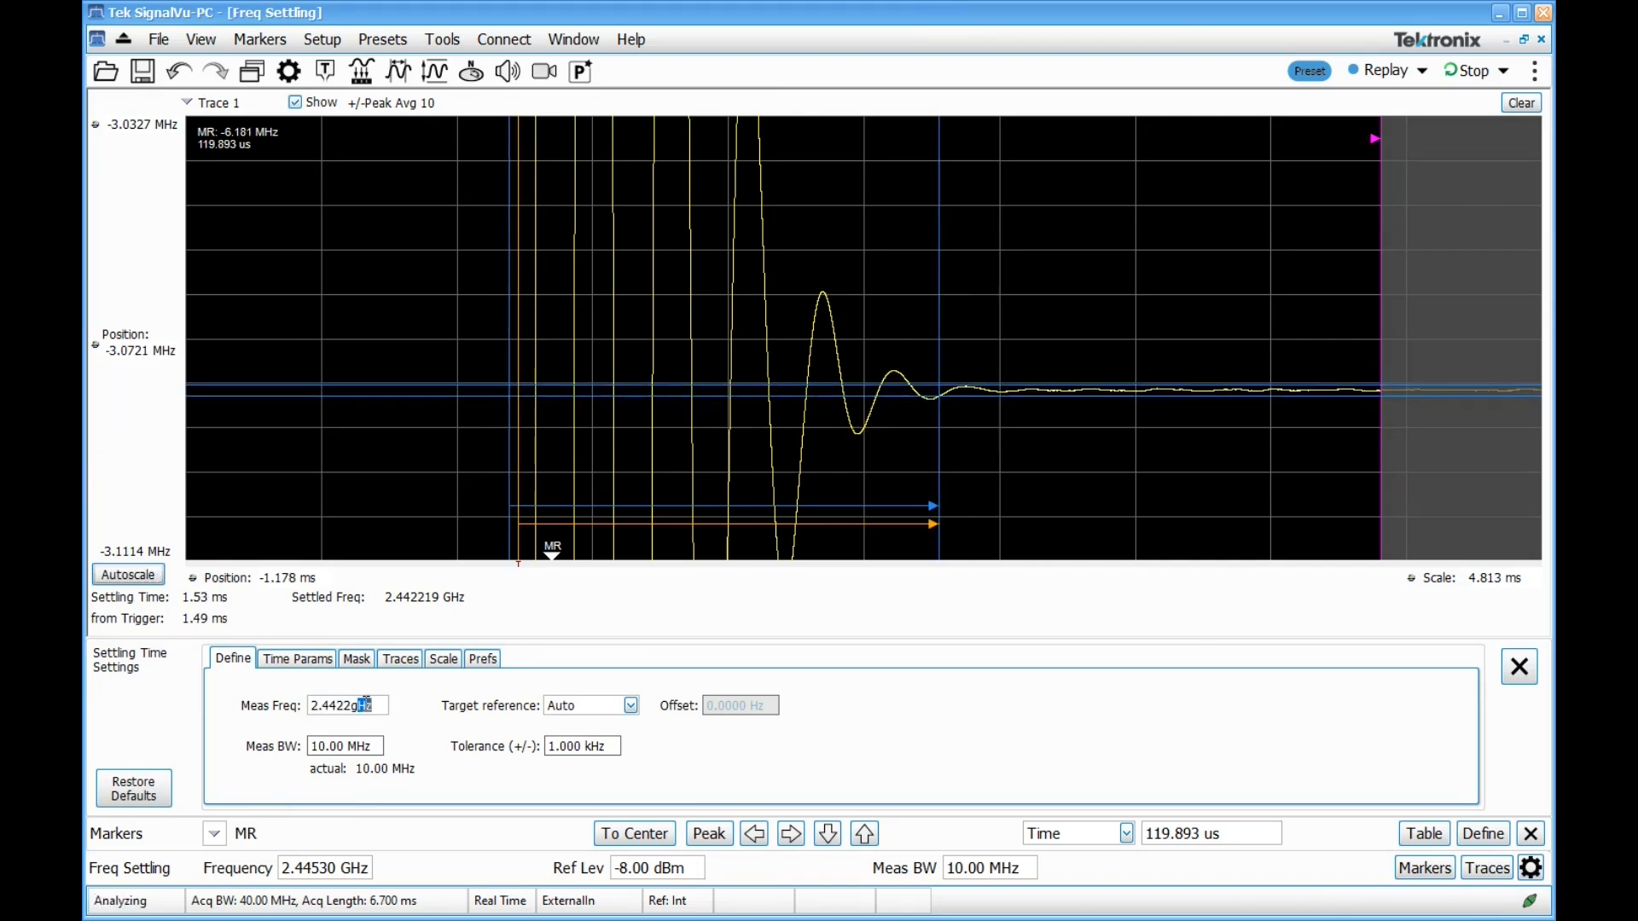
key("Return")
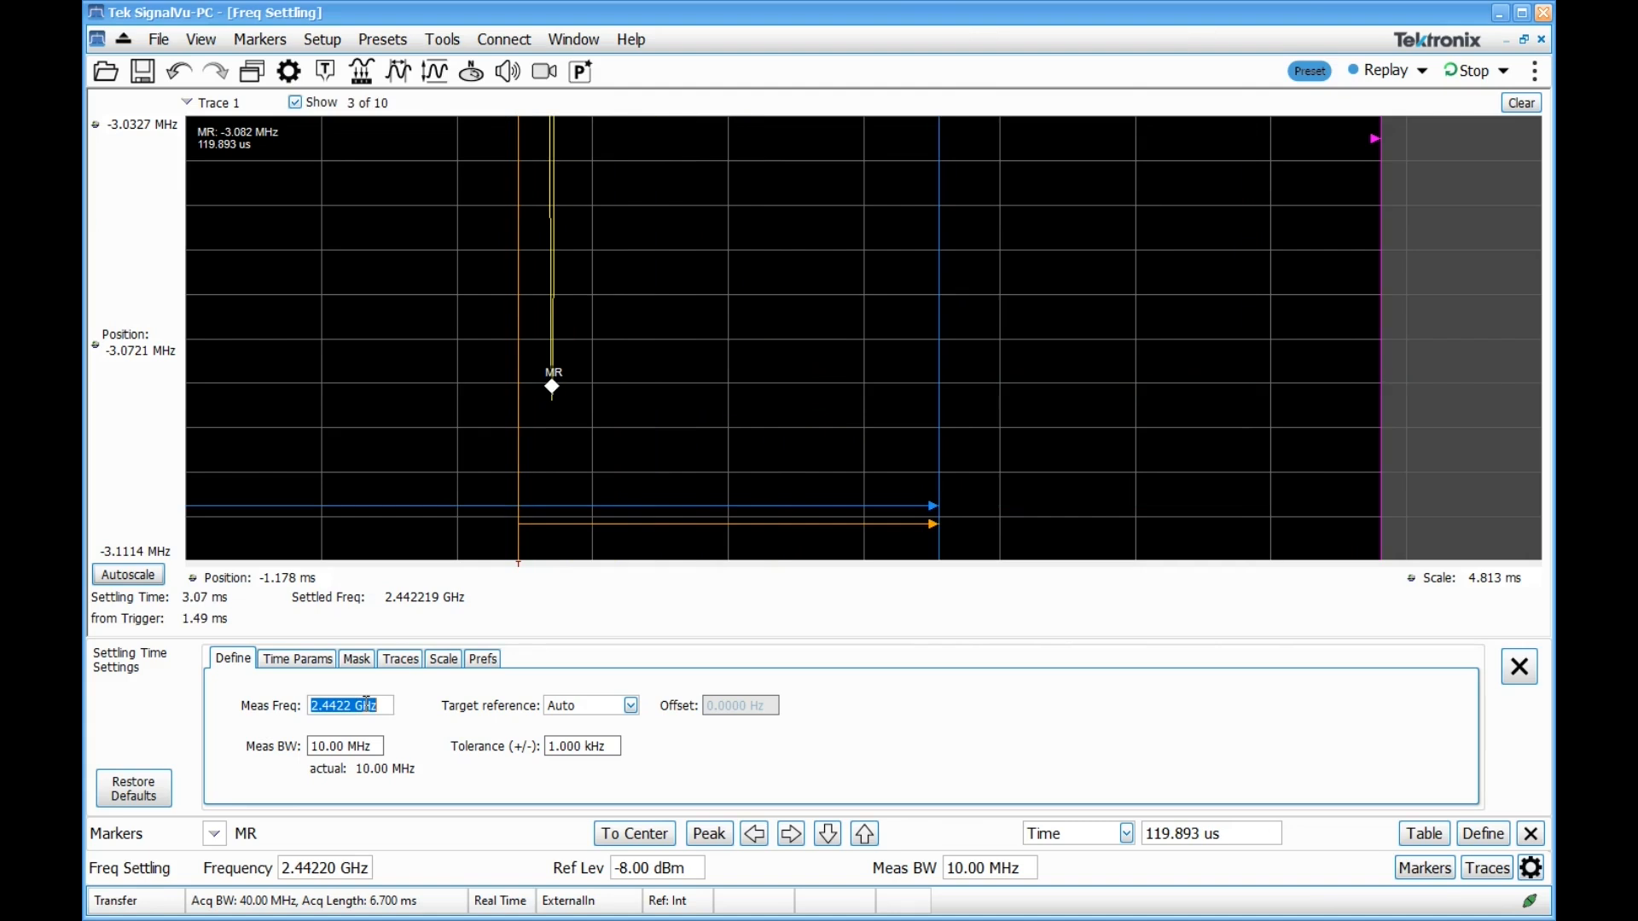
Step: Set the vertical position to 0 Hz and refine the measurement frequency to 2.44222 GHz
left_click(141, 352)
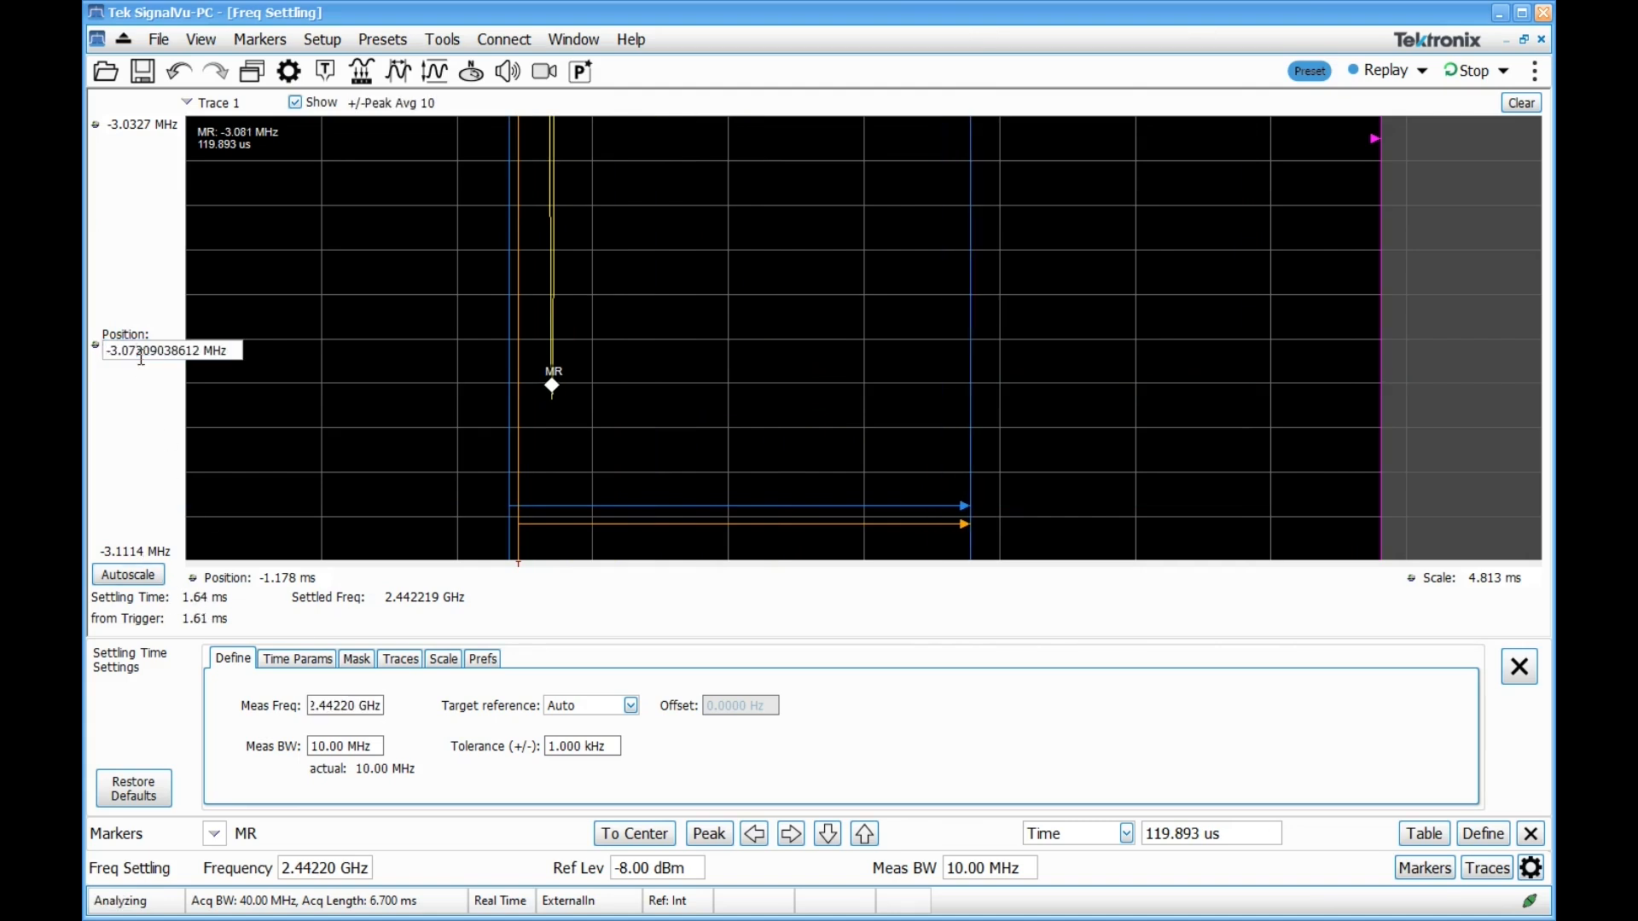
double_click(142, 351)
type("0")
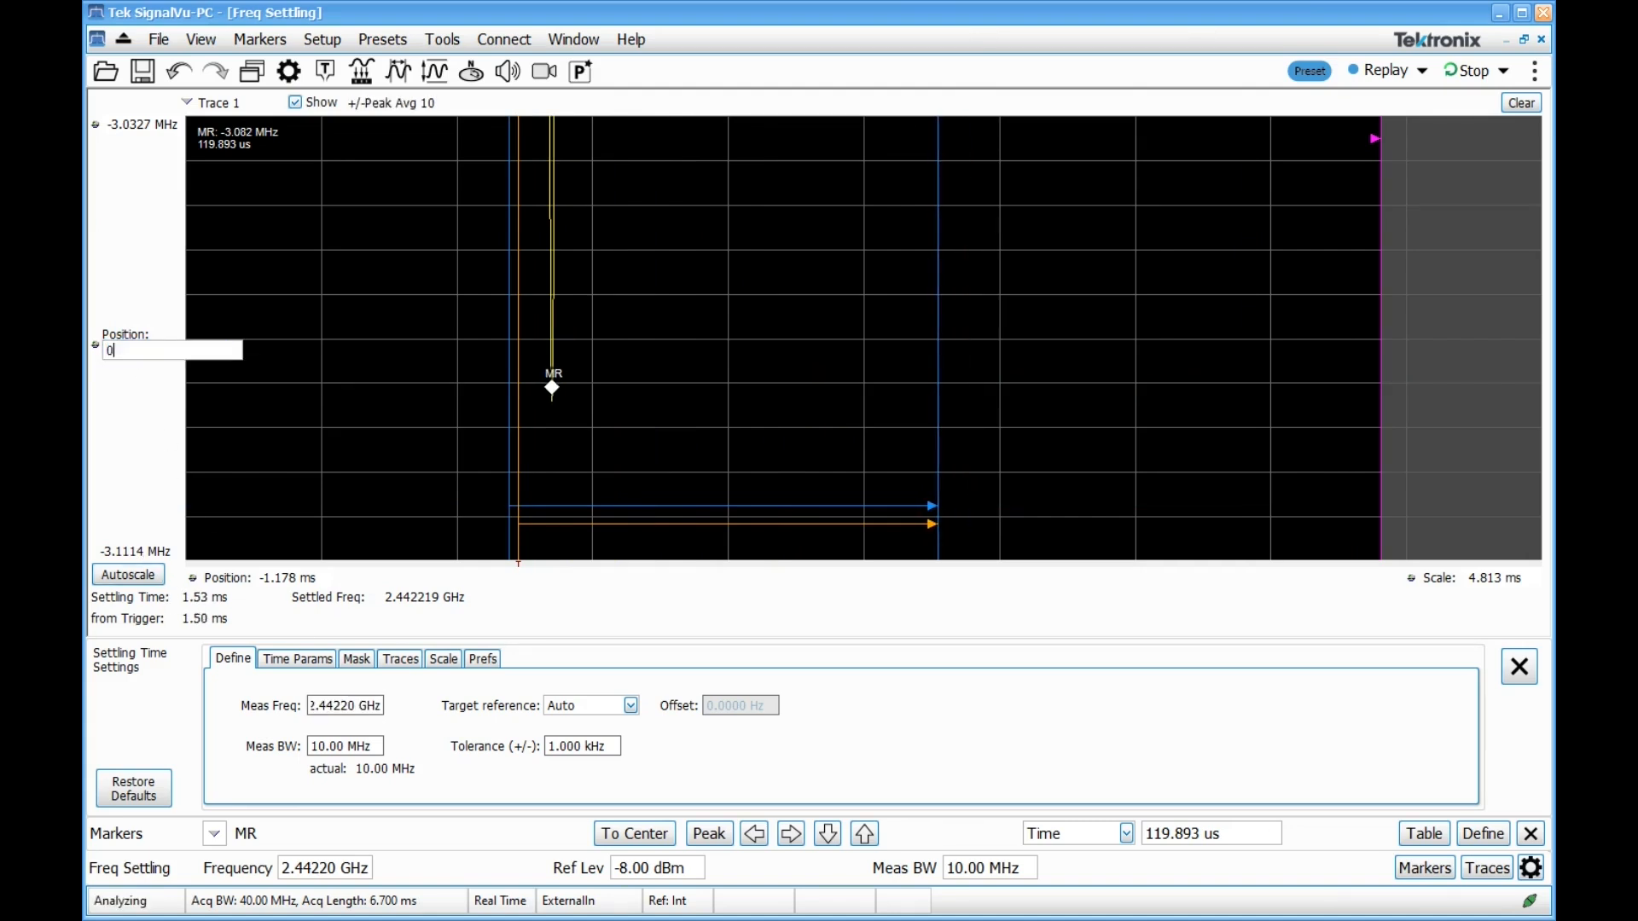
key("Return")
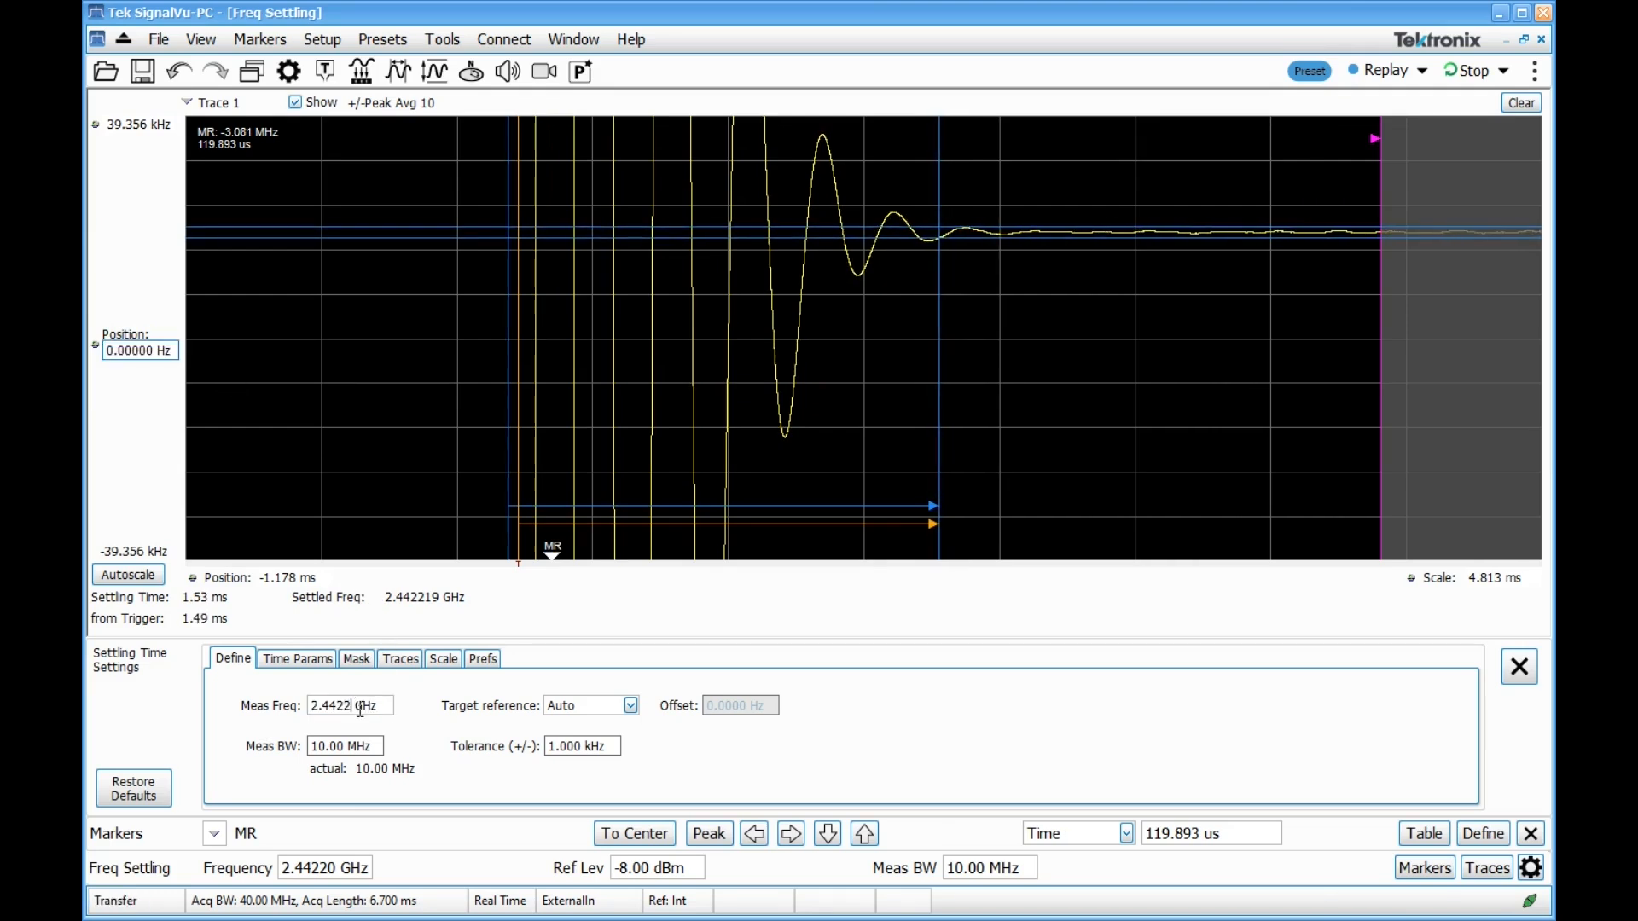
left_click(359, 708)
type("2")
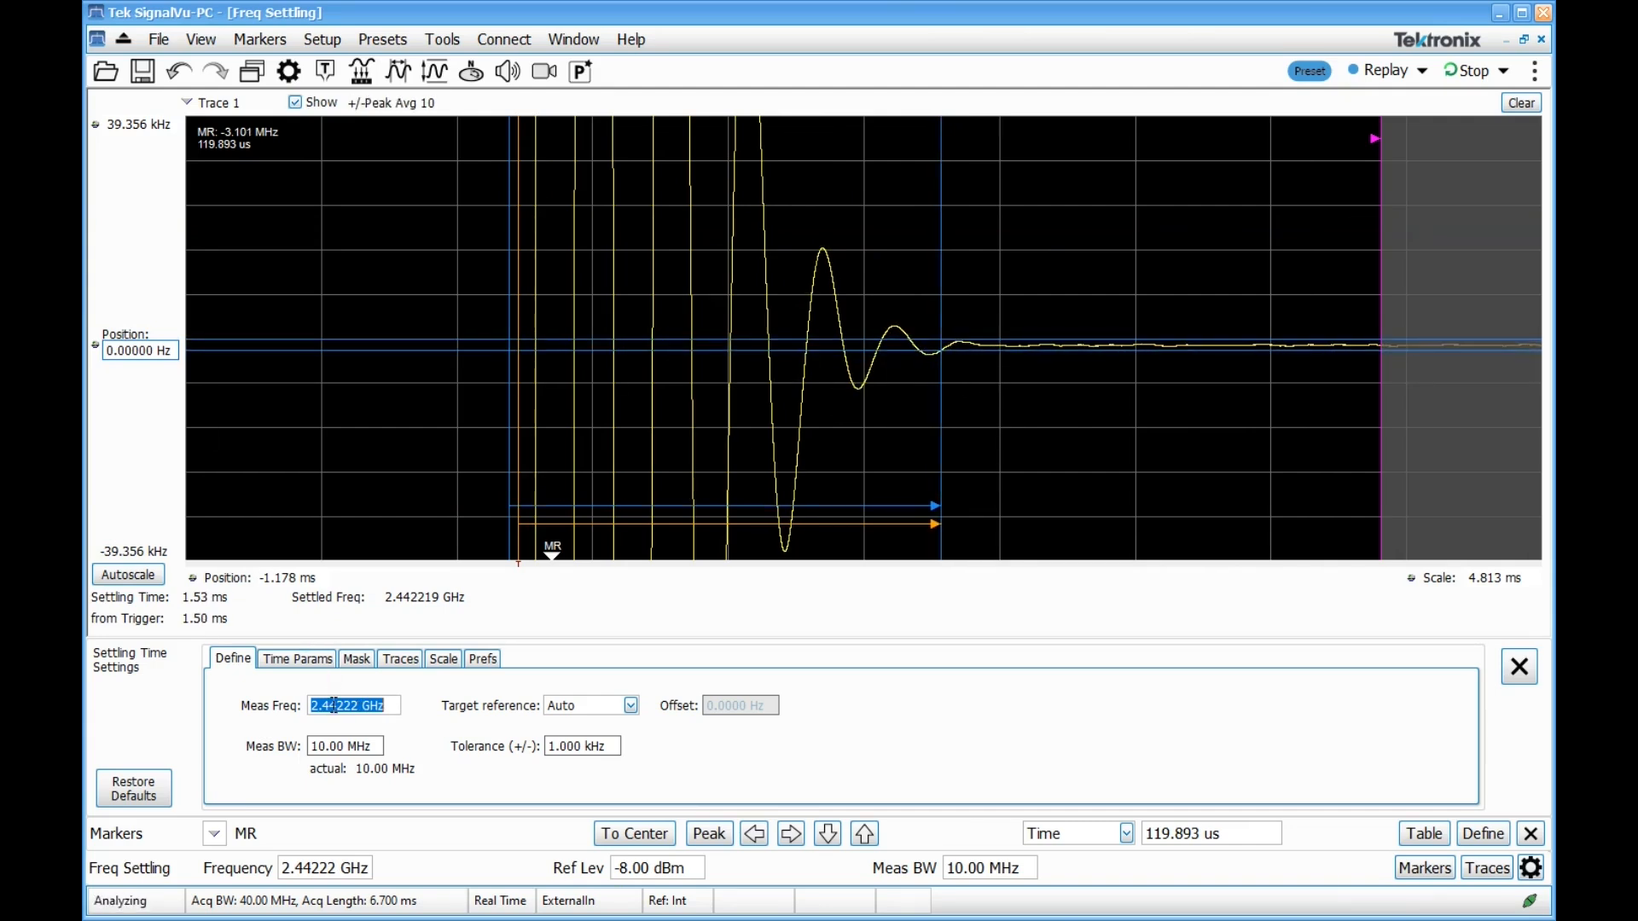
Step: Reduce the measurement bandwidth to 1 MHz and the settling tolerance to 100 Hz
left_click(373, 744)
scroll(373, 744, "down", 2)
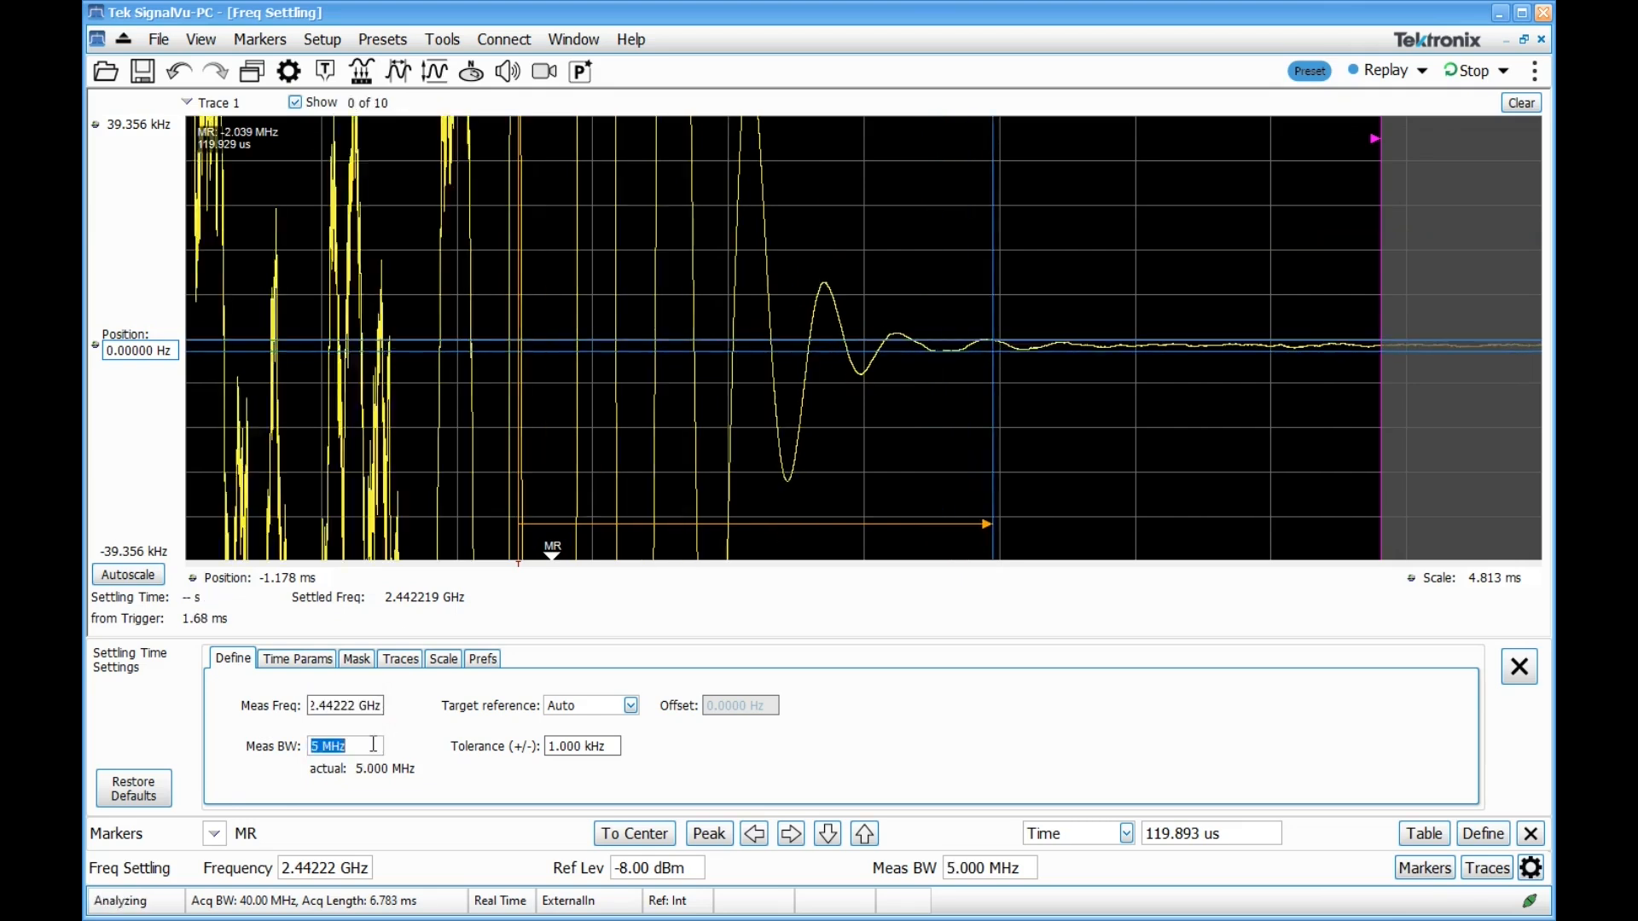
scroll(374, 744, "down", 1)
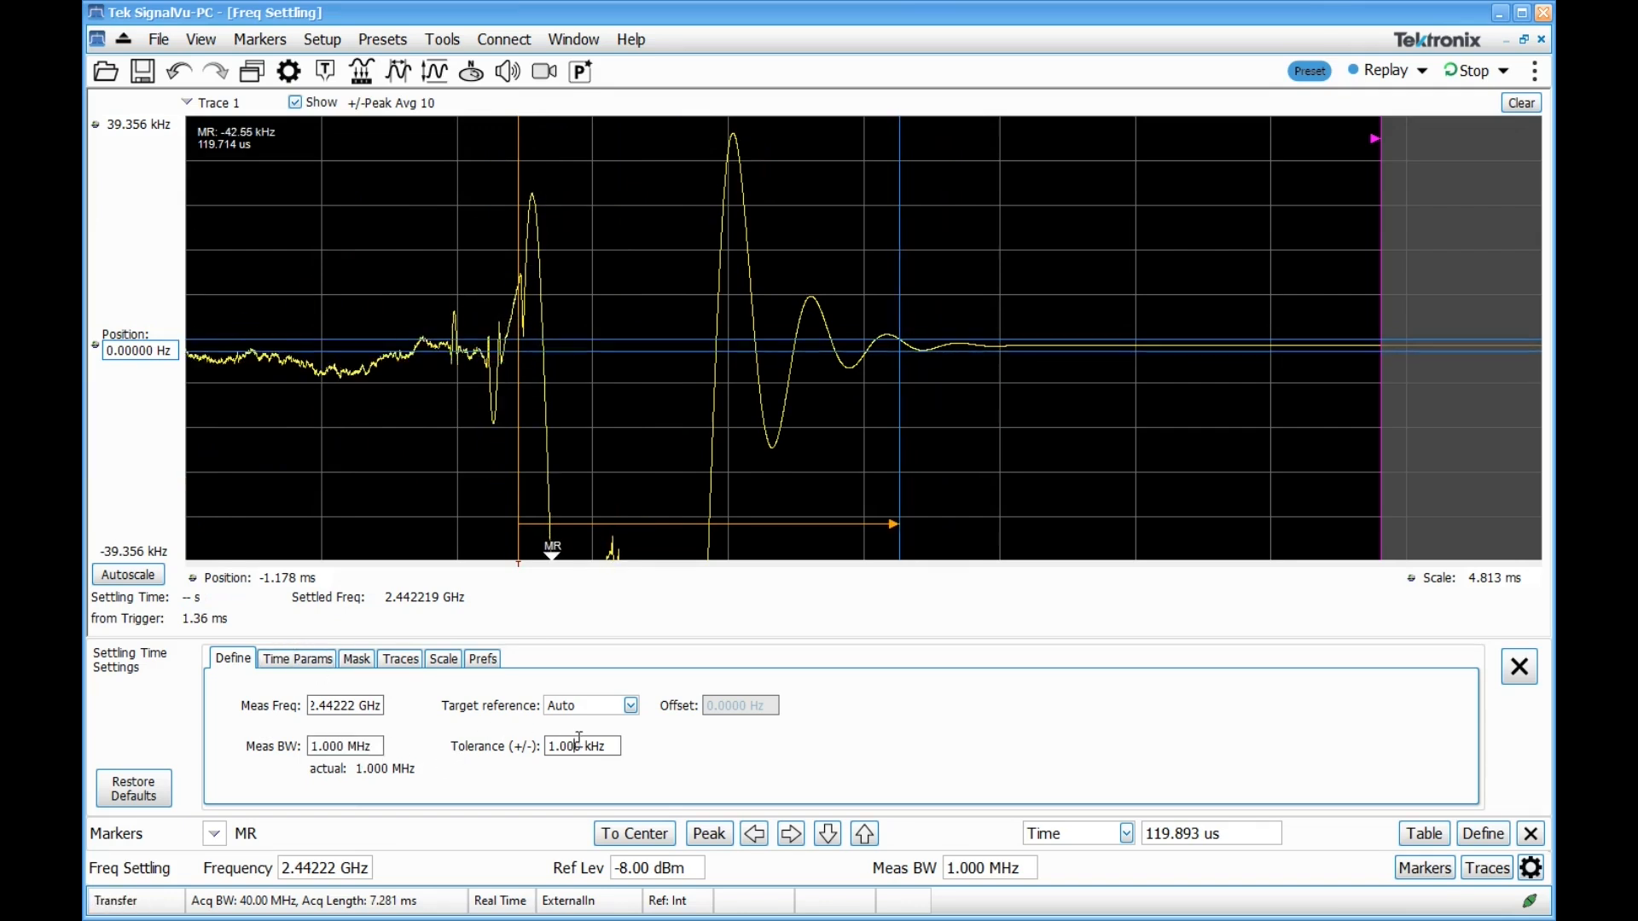
scroll(580, 738, "down", 3)
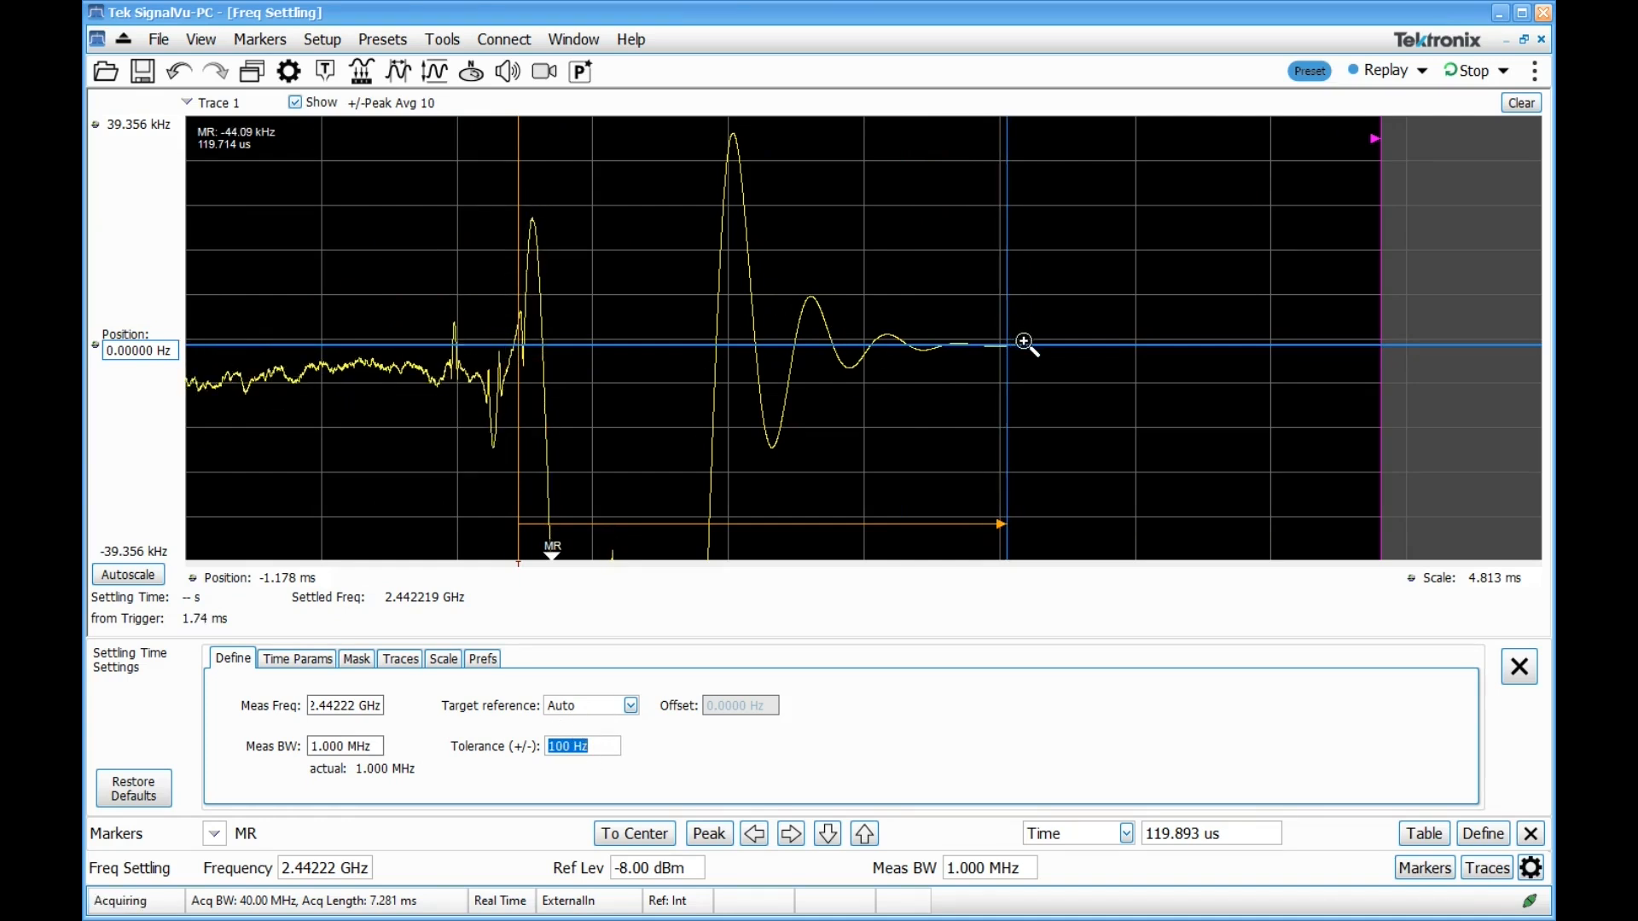
Step: Examine the settled part of the frequency trace closely against the tolerance band
scroll(1028, 342, "up", 5)
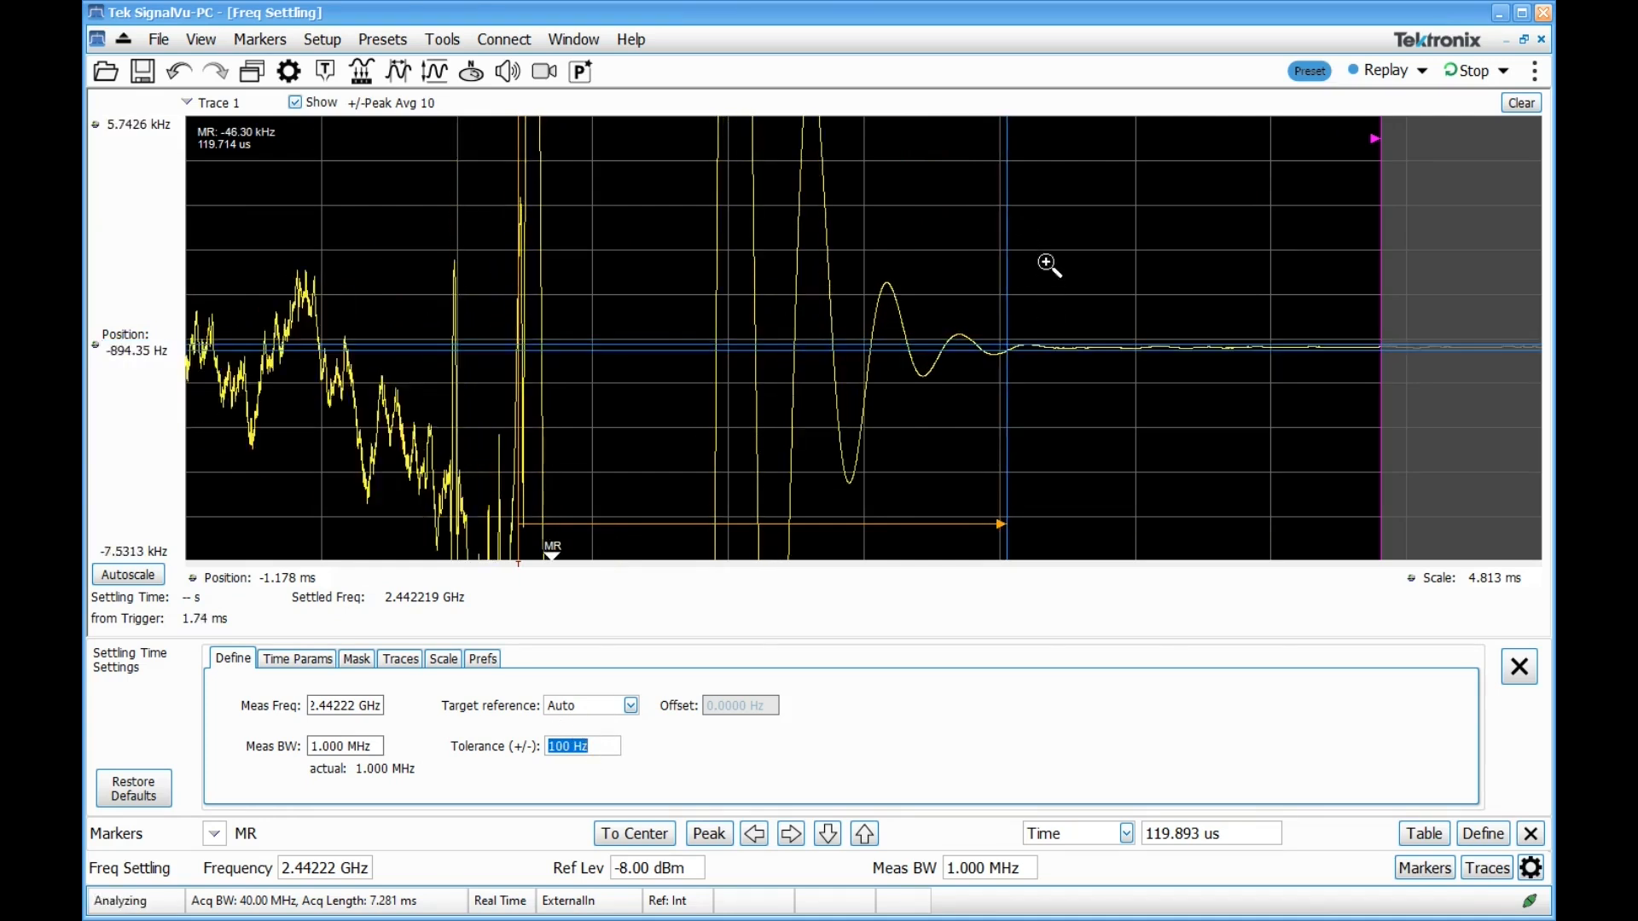
scroll(1049, 324, "up", 4)
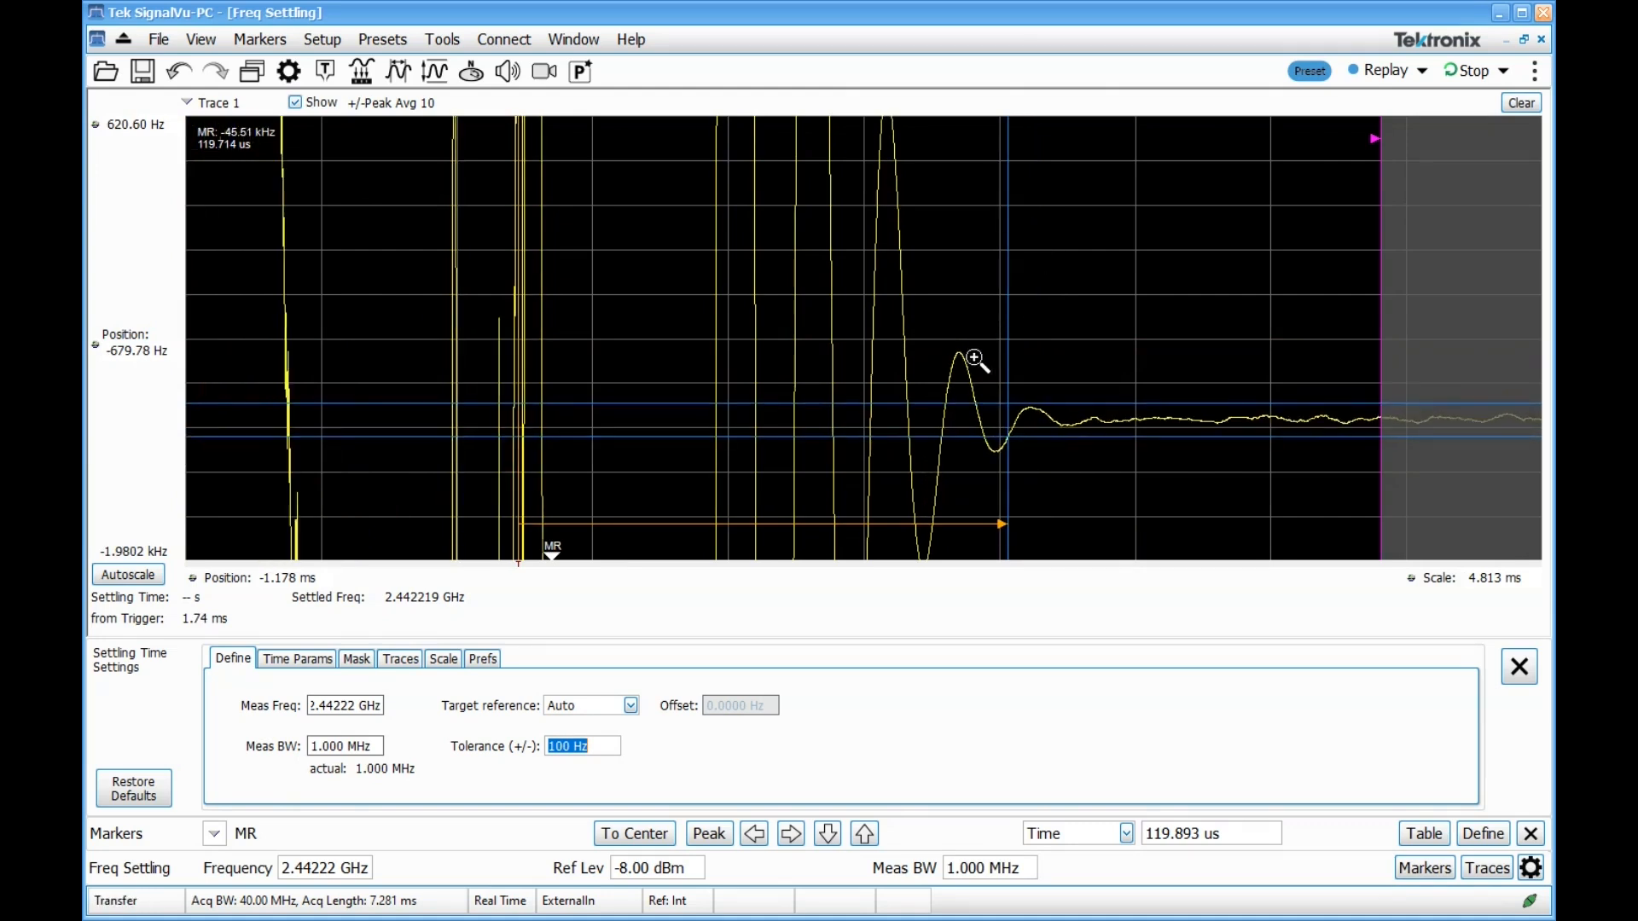
right_click(1031, 365)
left_click(1076, 420)
left_click_drag(1058, 410, 1045, 321)
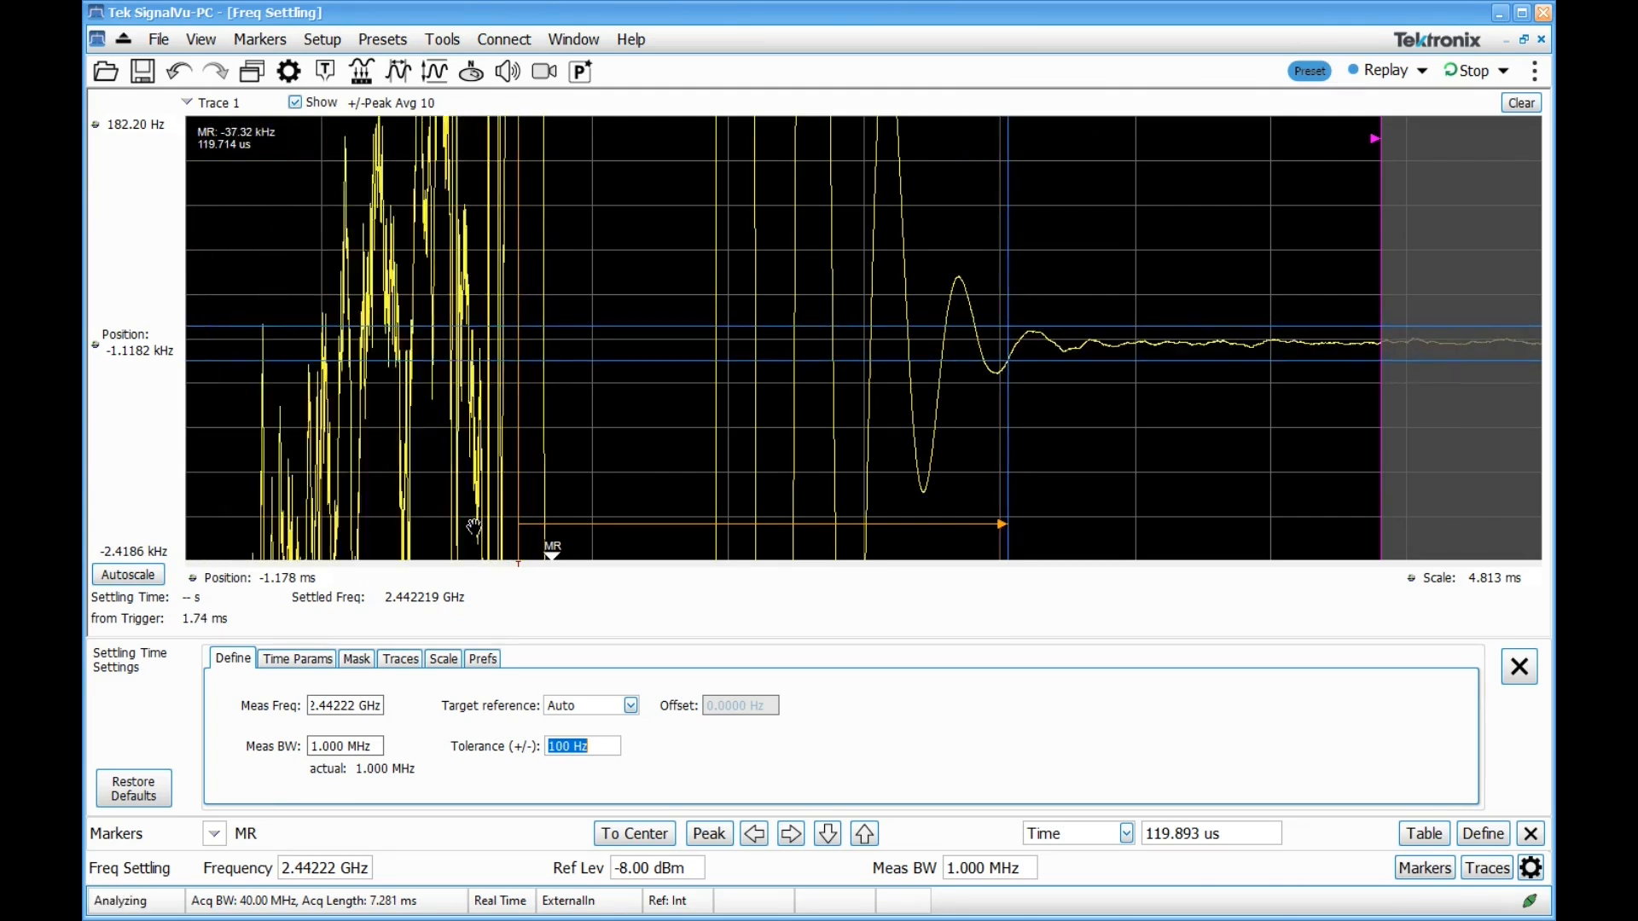
Step: Set the settling tolerance back to 1 kHz and the measurement bandwidth to 10 MHz
type("1k")
key("Return")
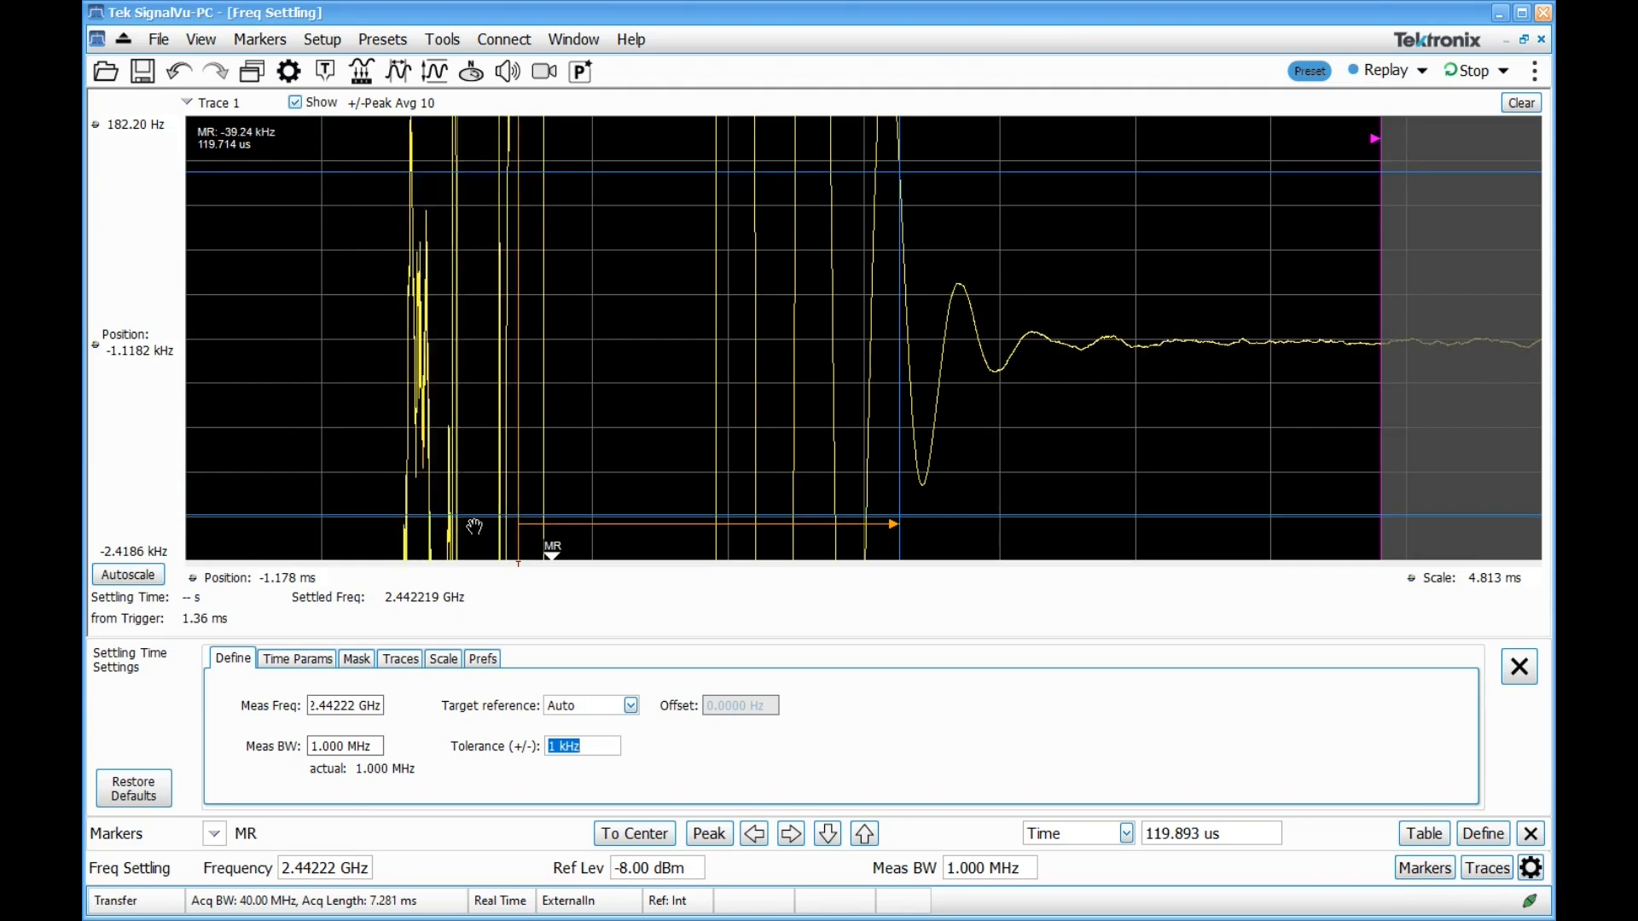
left_click(354, 746)
type("2M")
key("Return")
scroll(354, 747, "up", 2)
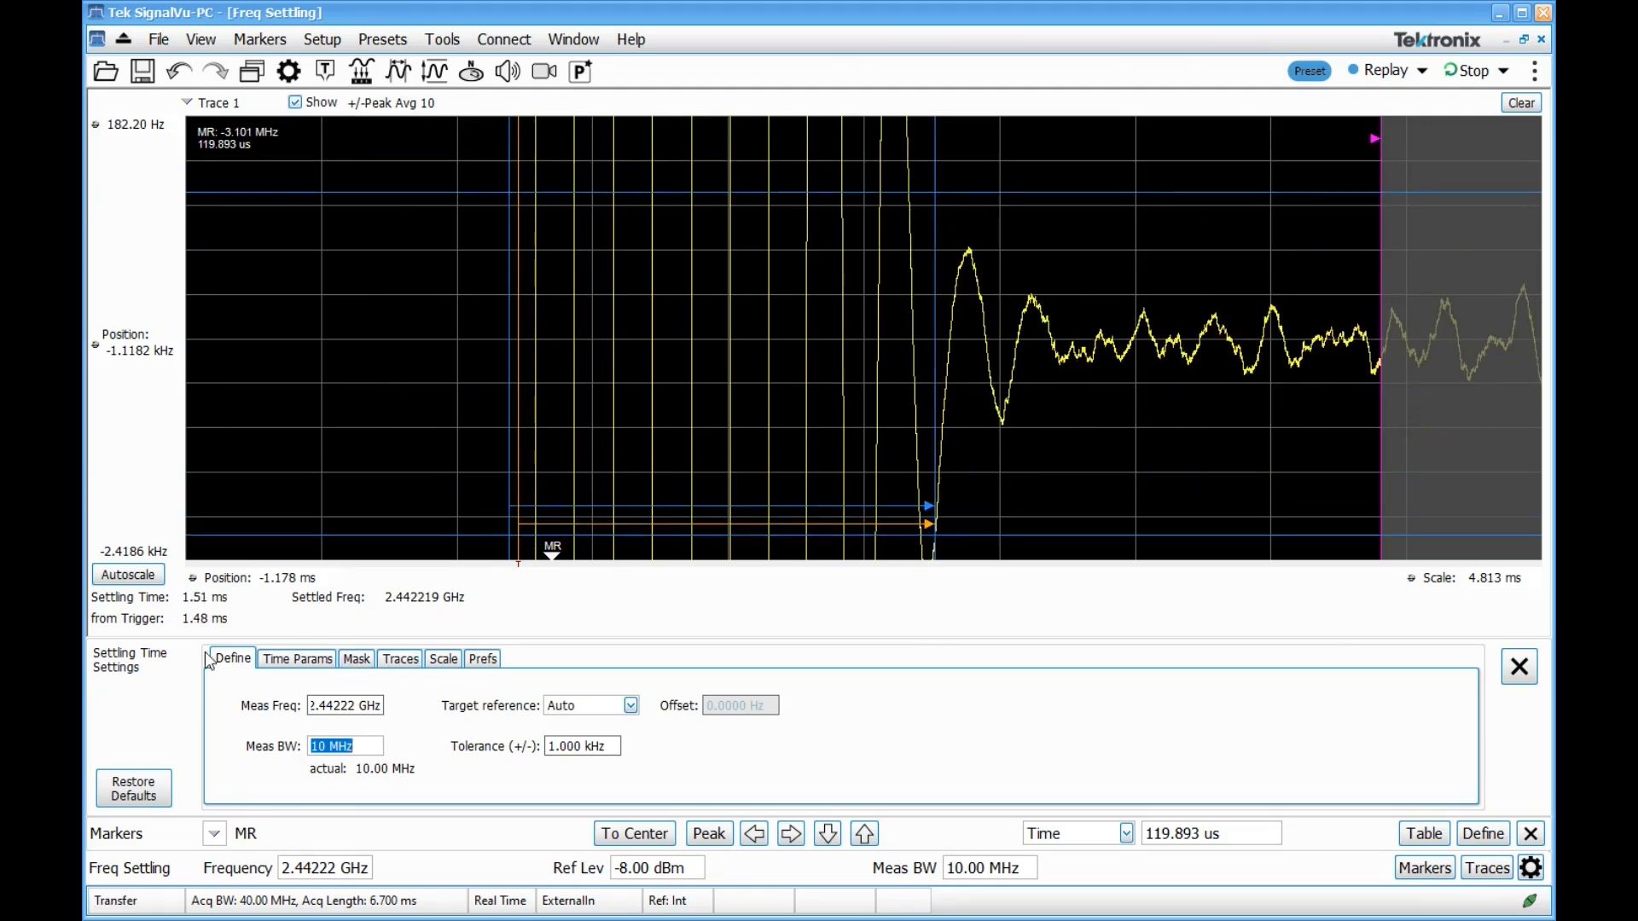
Step: Autoscale the Freq Settling trace and enable the mask test with its time reference on the trigger
left_click(128, 575)
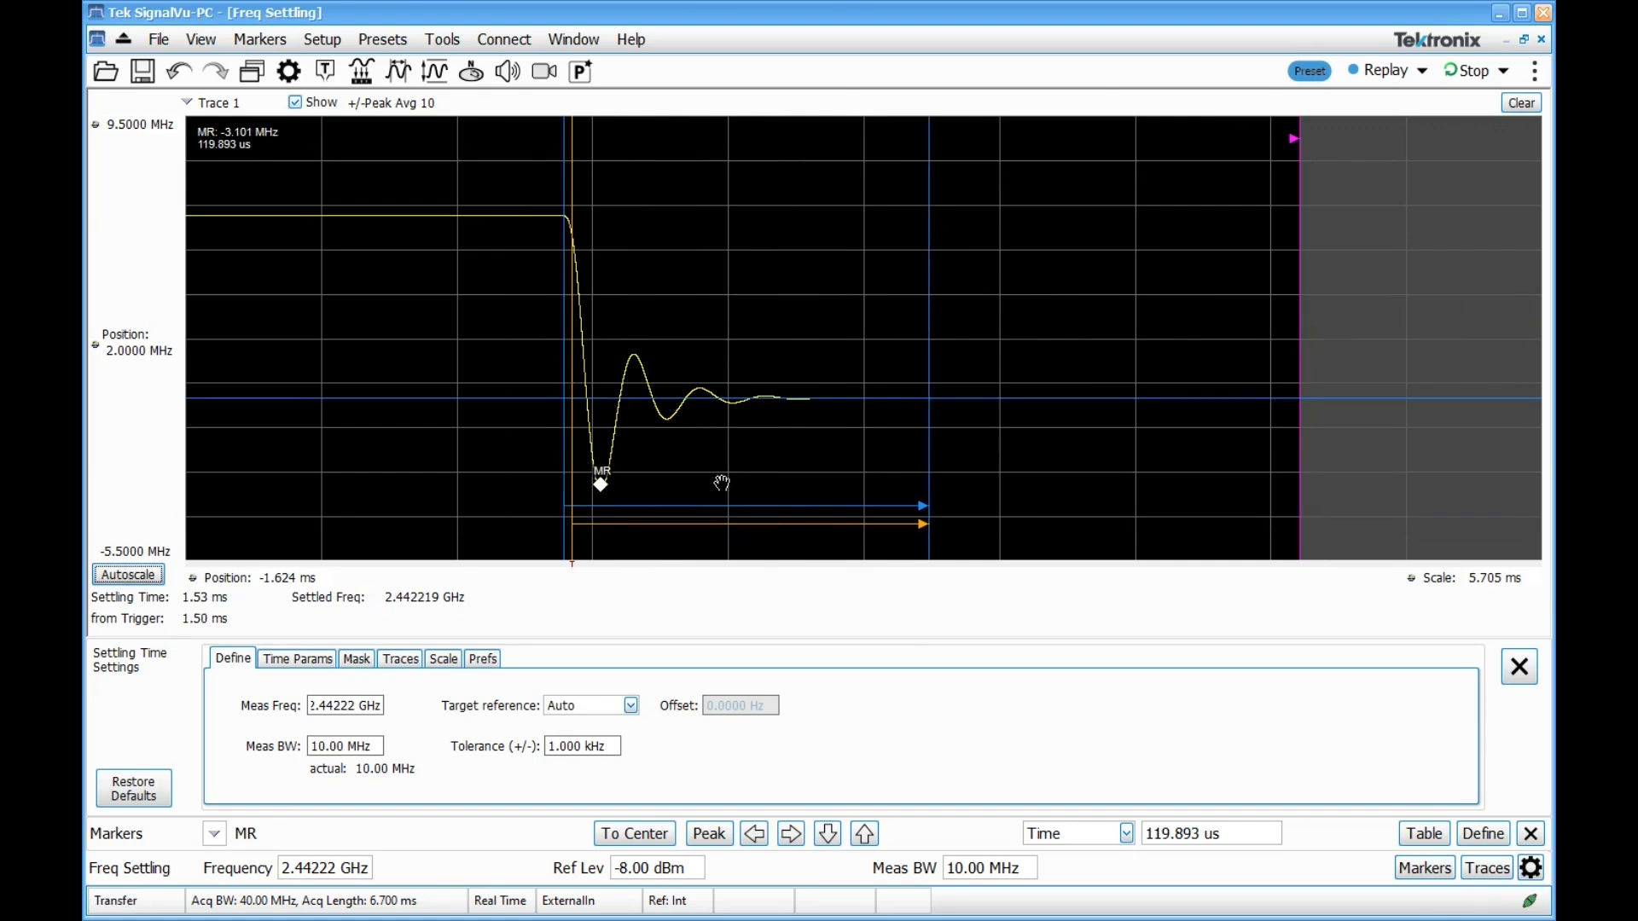
left_click(357, 660)
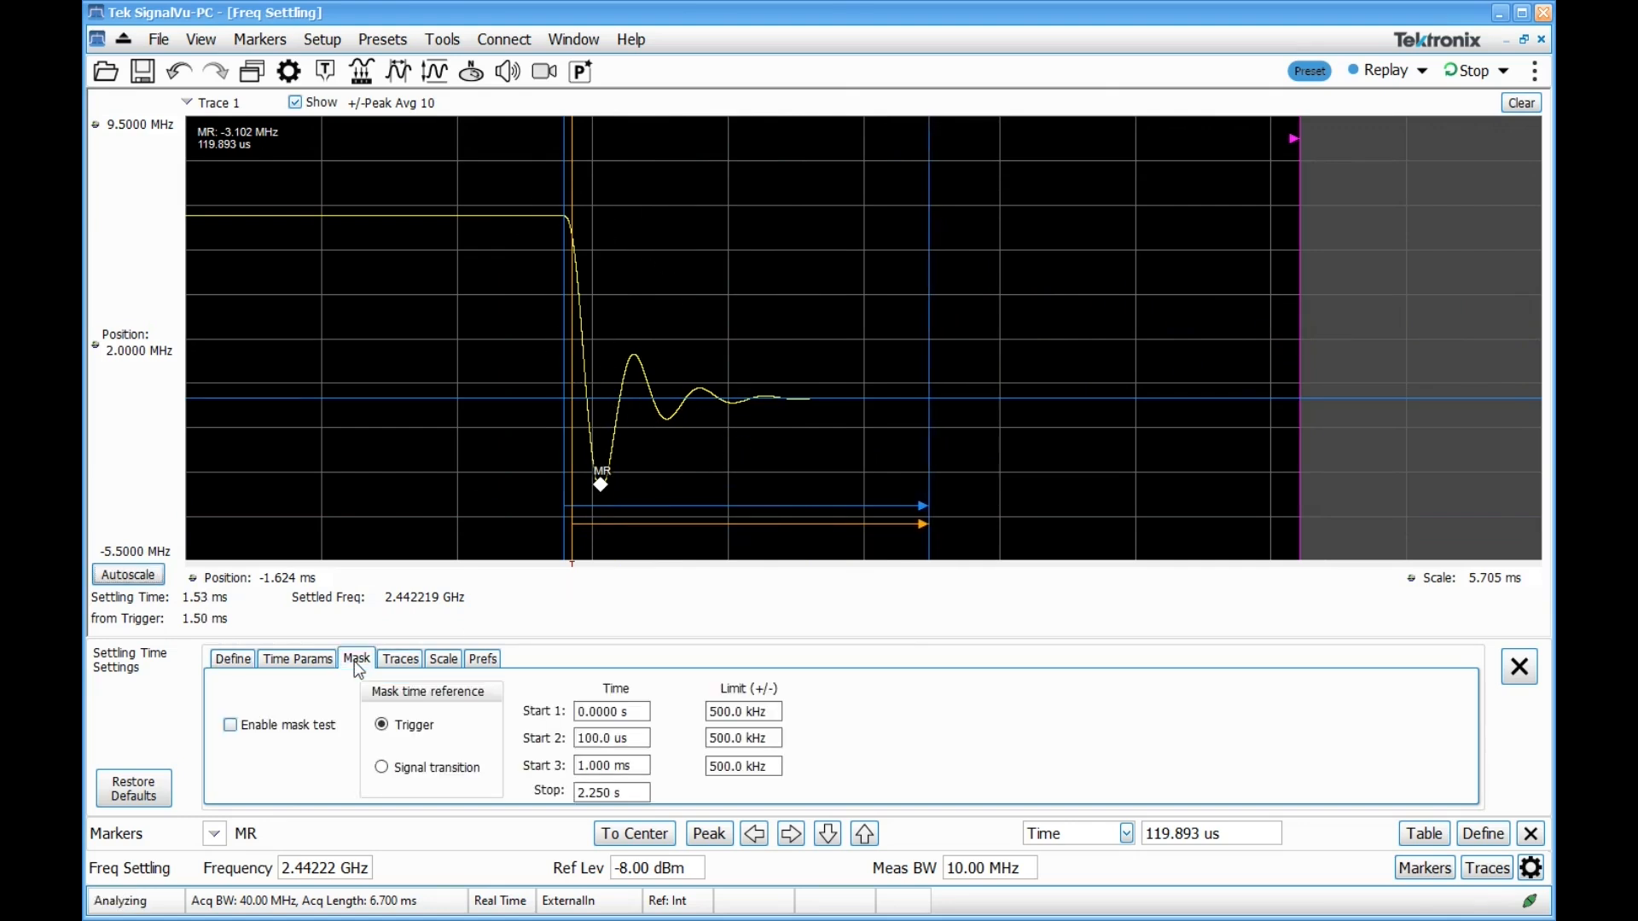
left_click(230, 726)
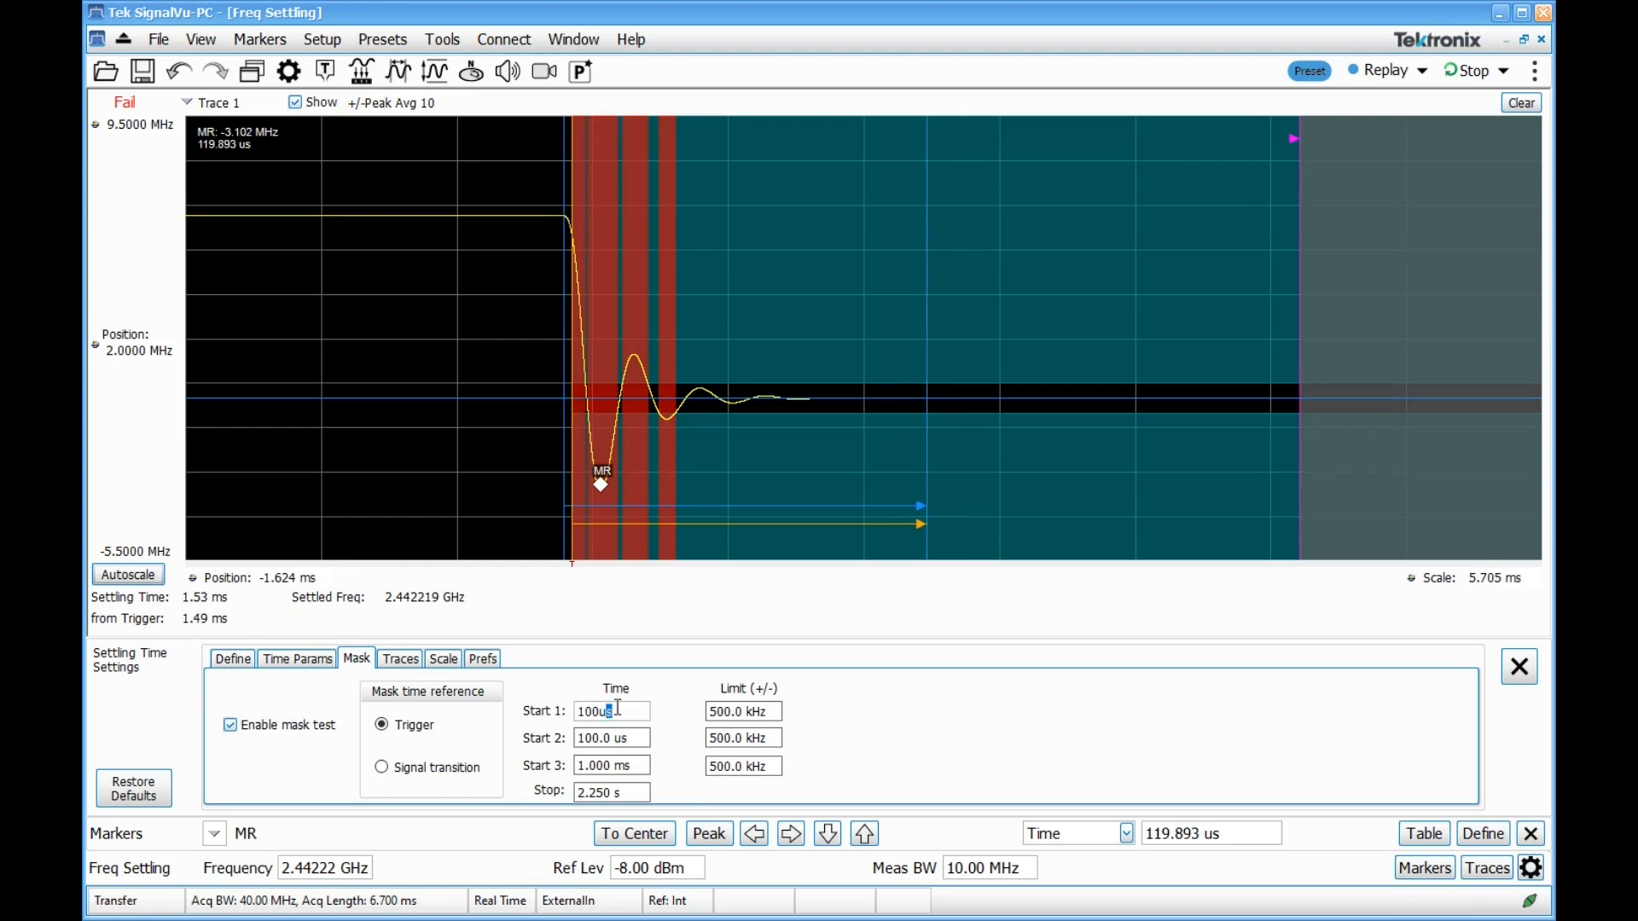
Step: Start the first mask segment at 100 us with a limit of ±4 MHz
key("Return")
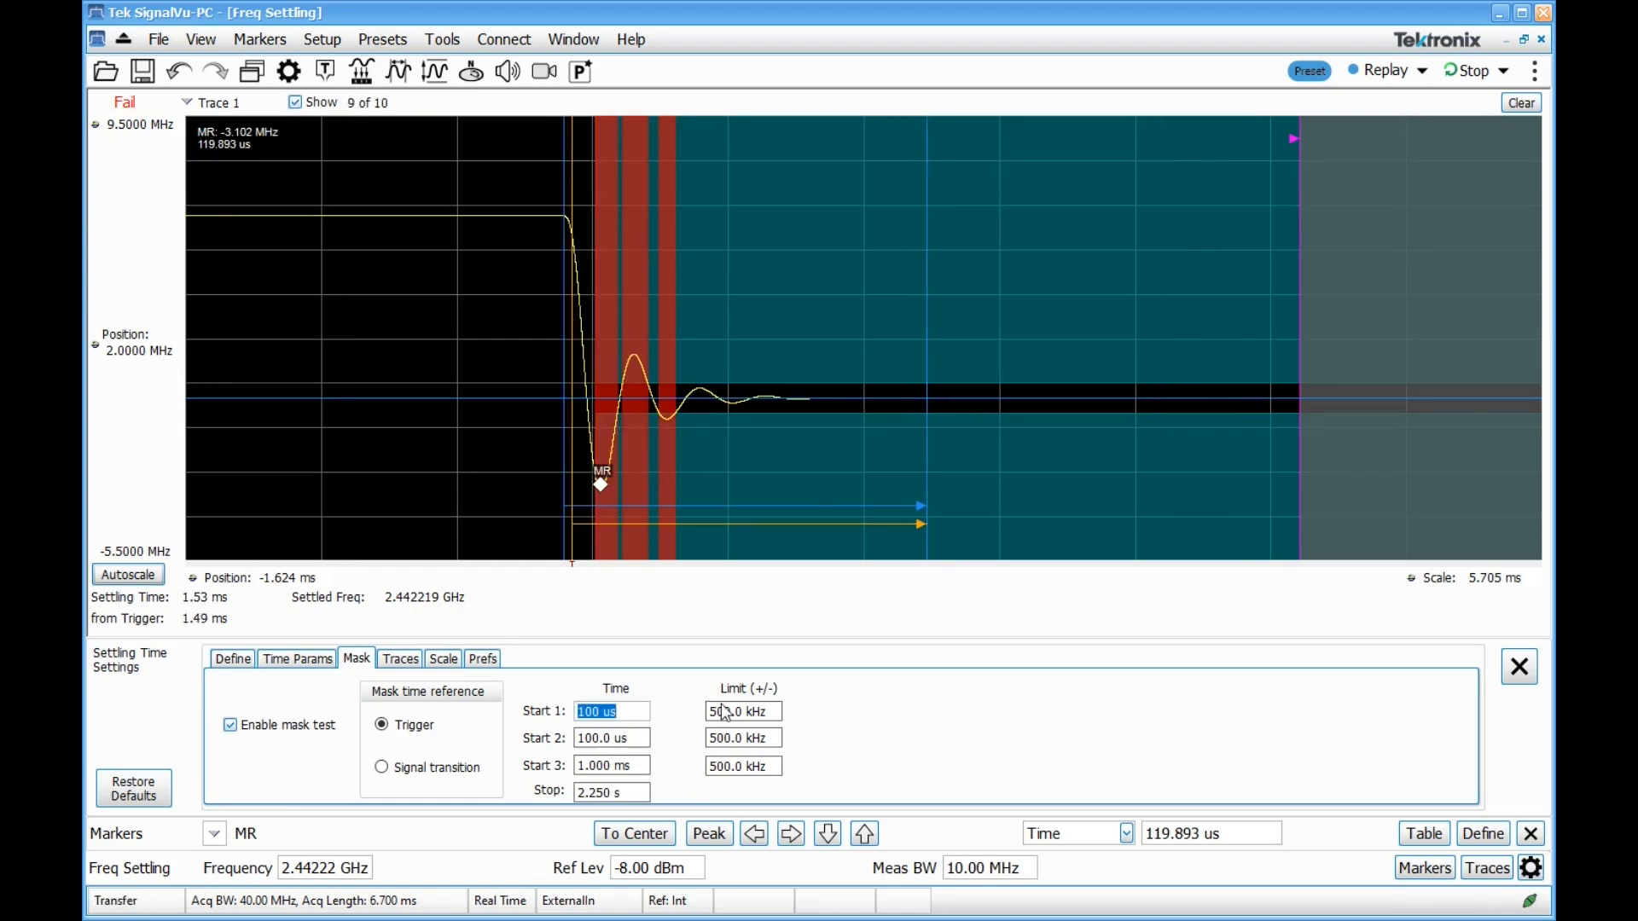
left_click(727, 712)
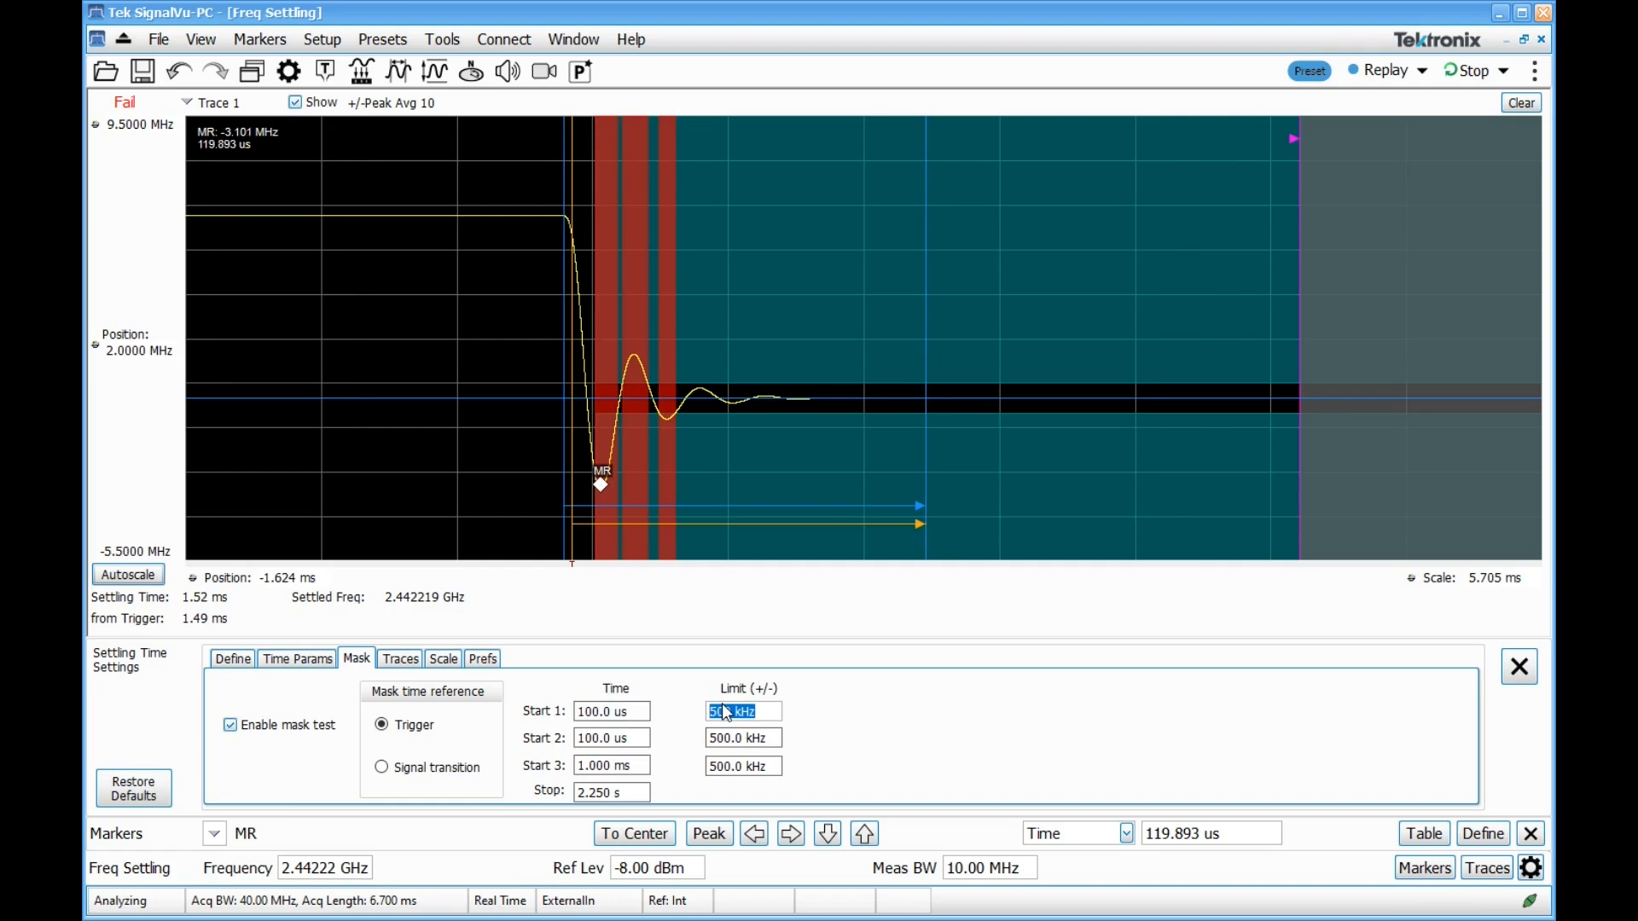
key("Return")
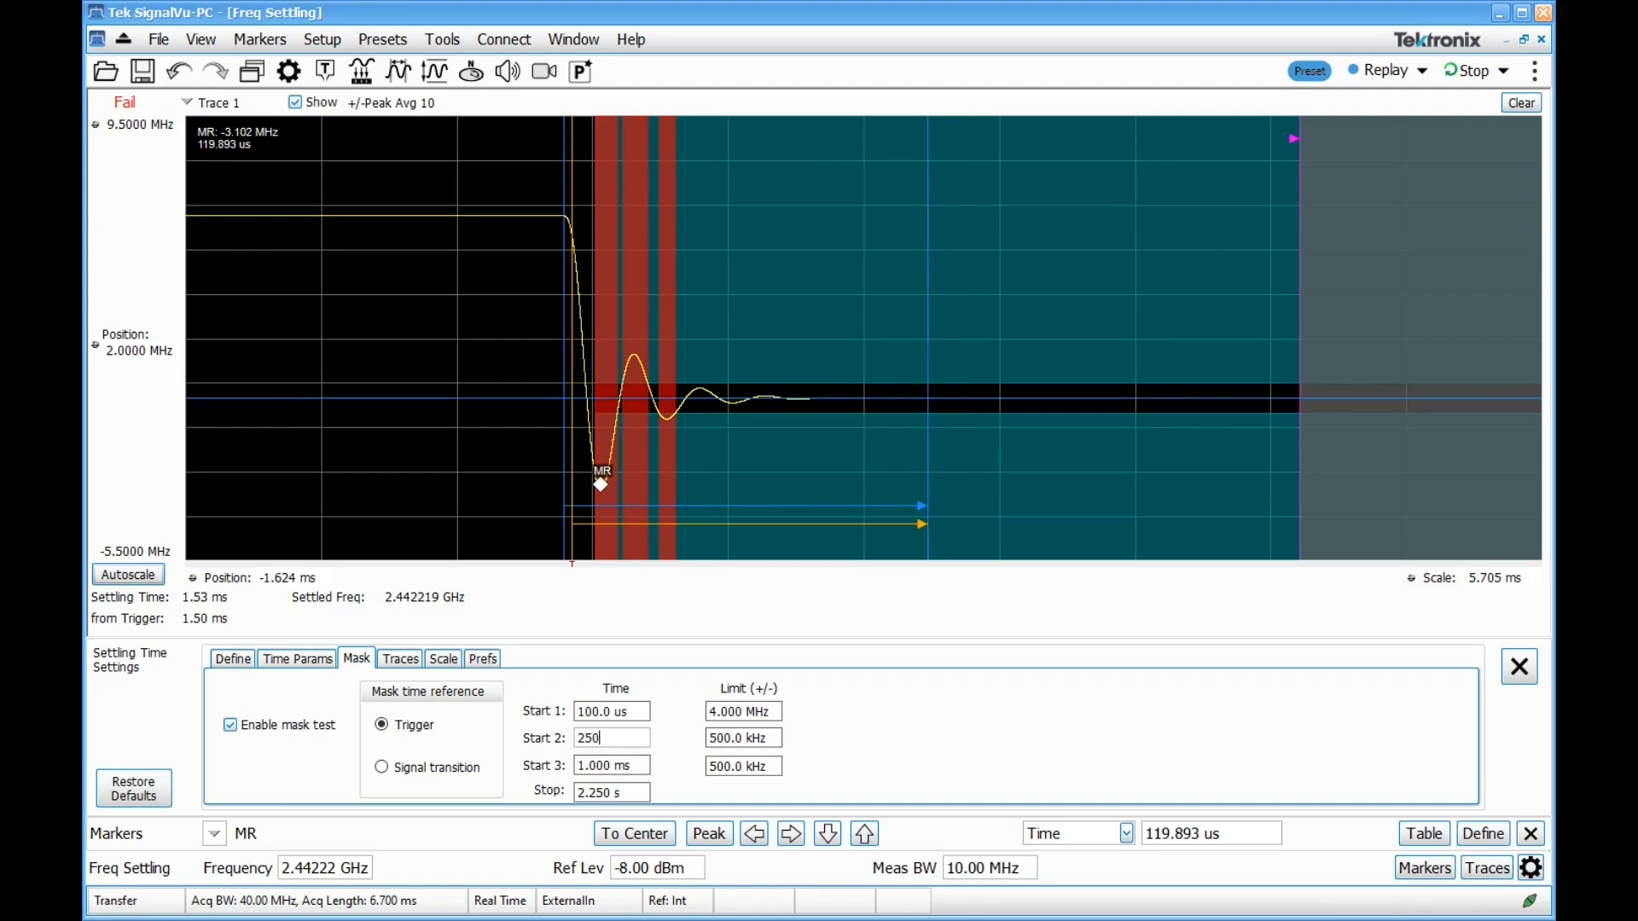
Step: Start the second mask segment at 250 us with a ±2 MHz limit, and the third segment at 500 us
key("Return")
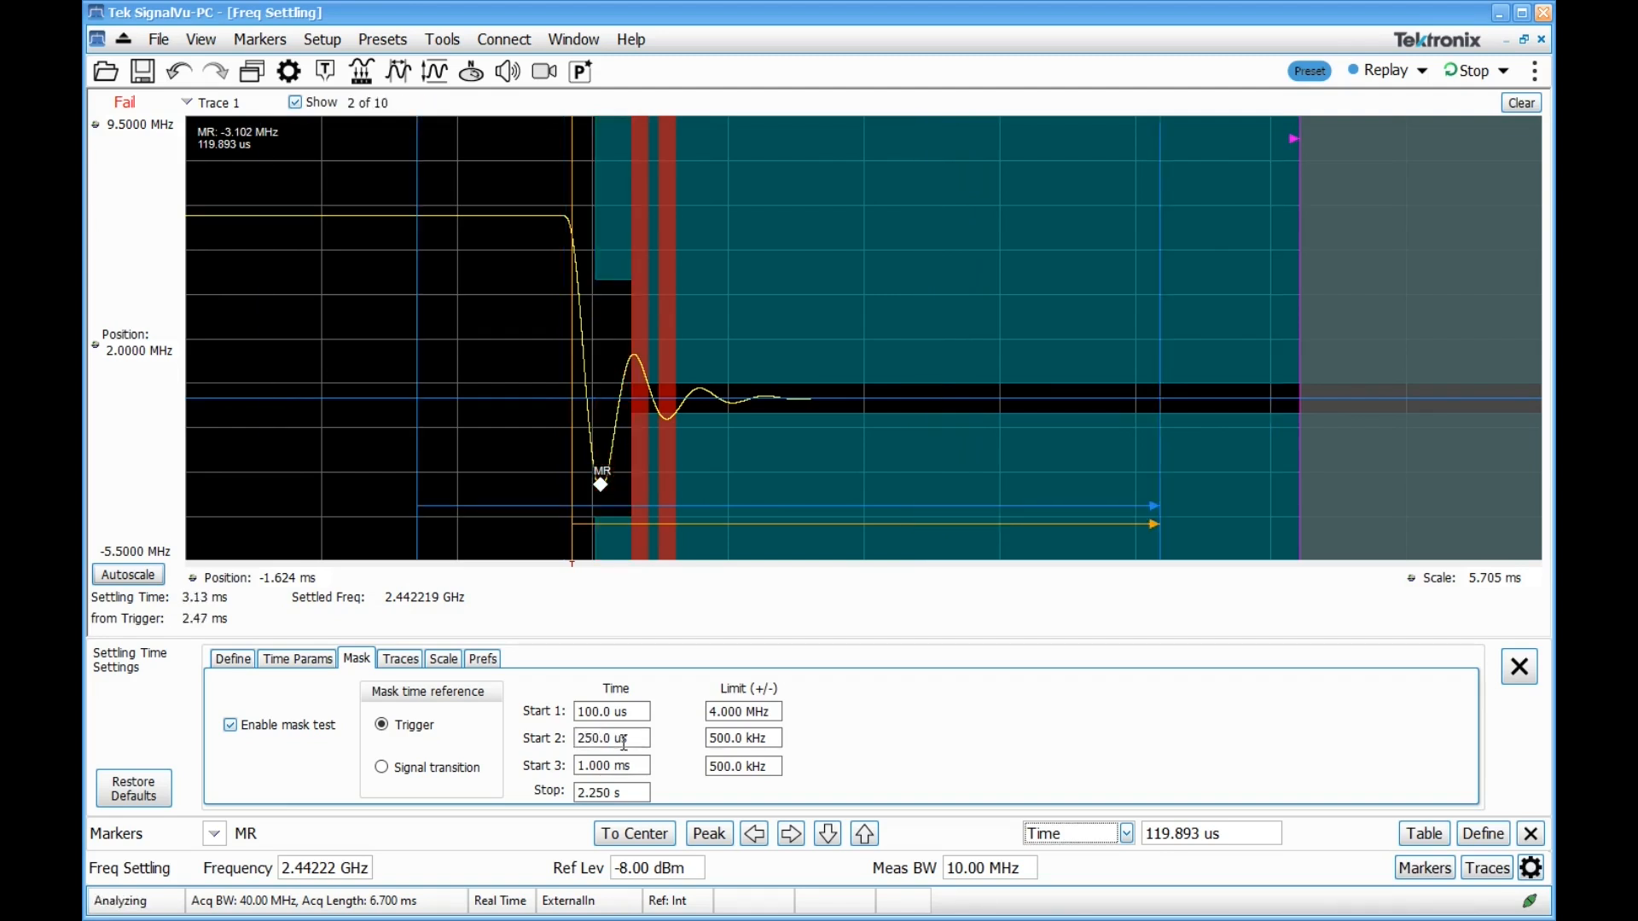
left_click(751, 739)
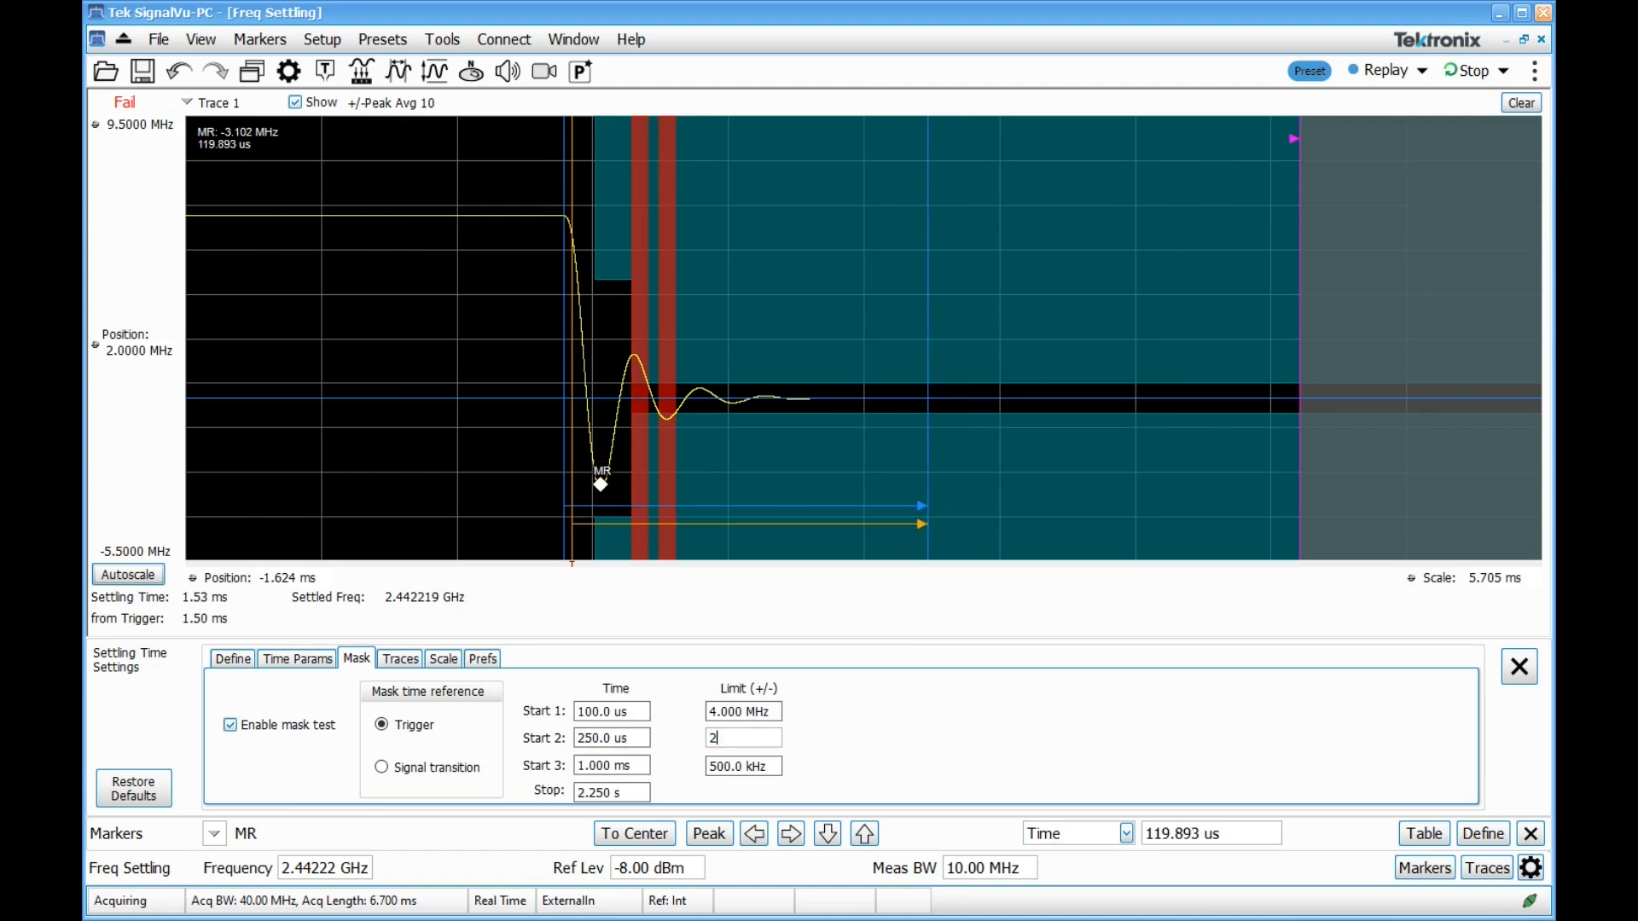
type("2m")
key("Return")
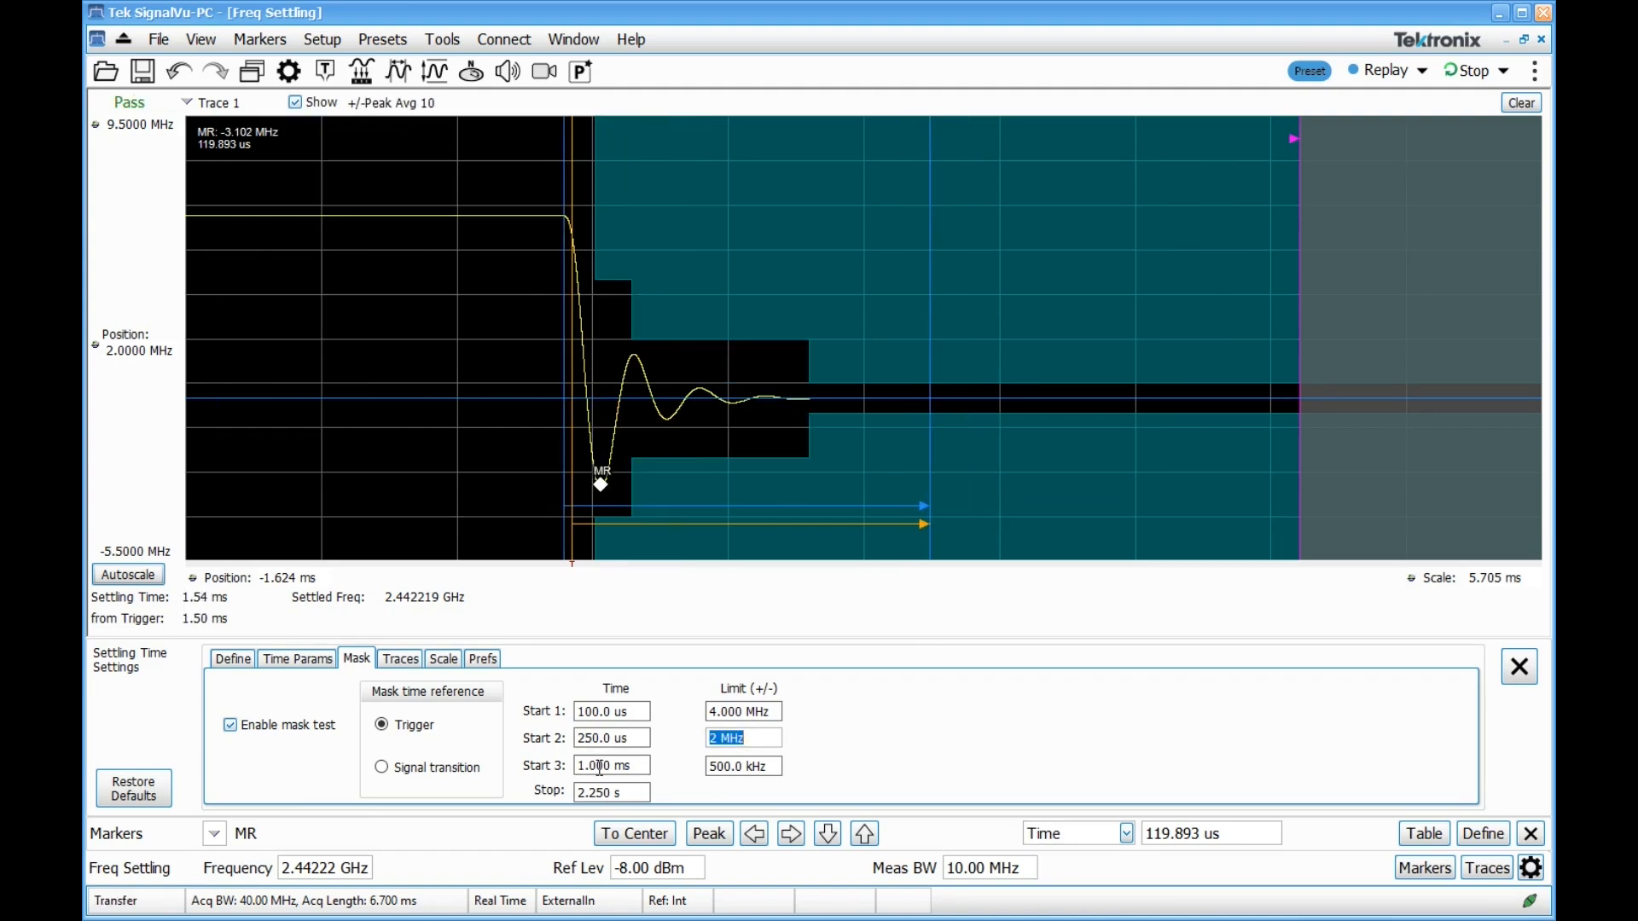
left_click(603, 767)
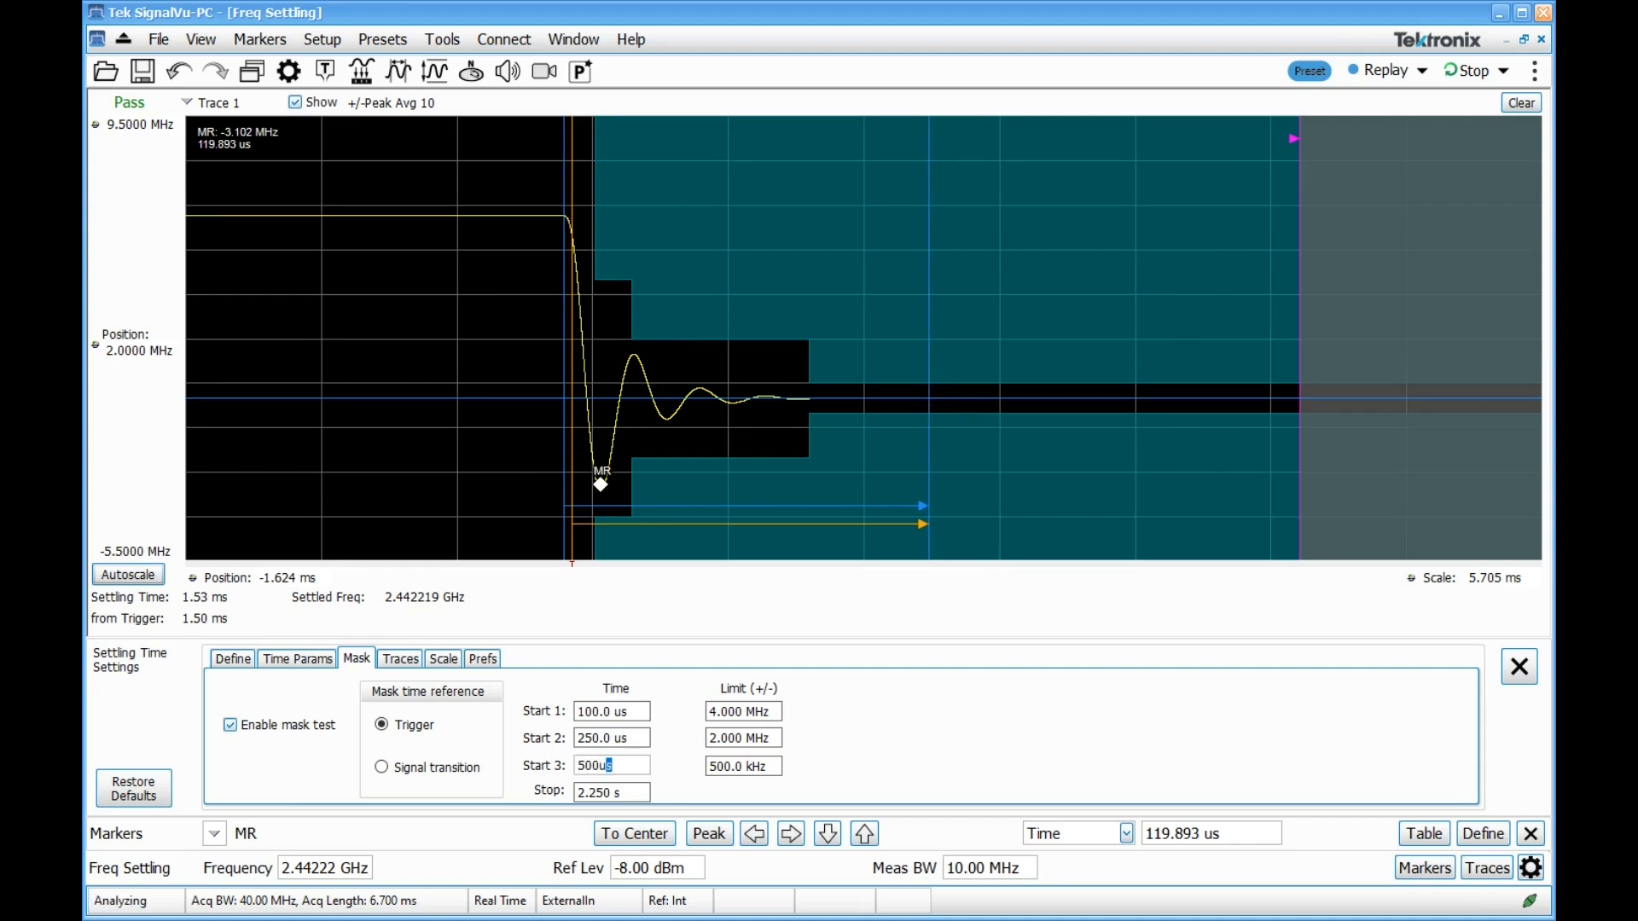
key("Return")
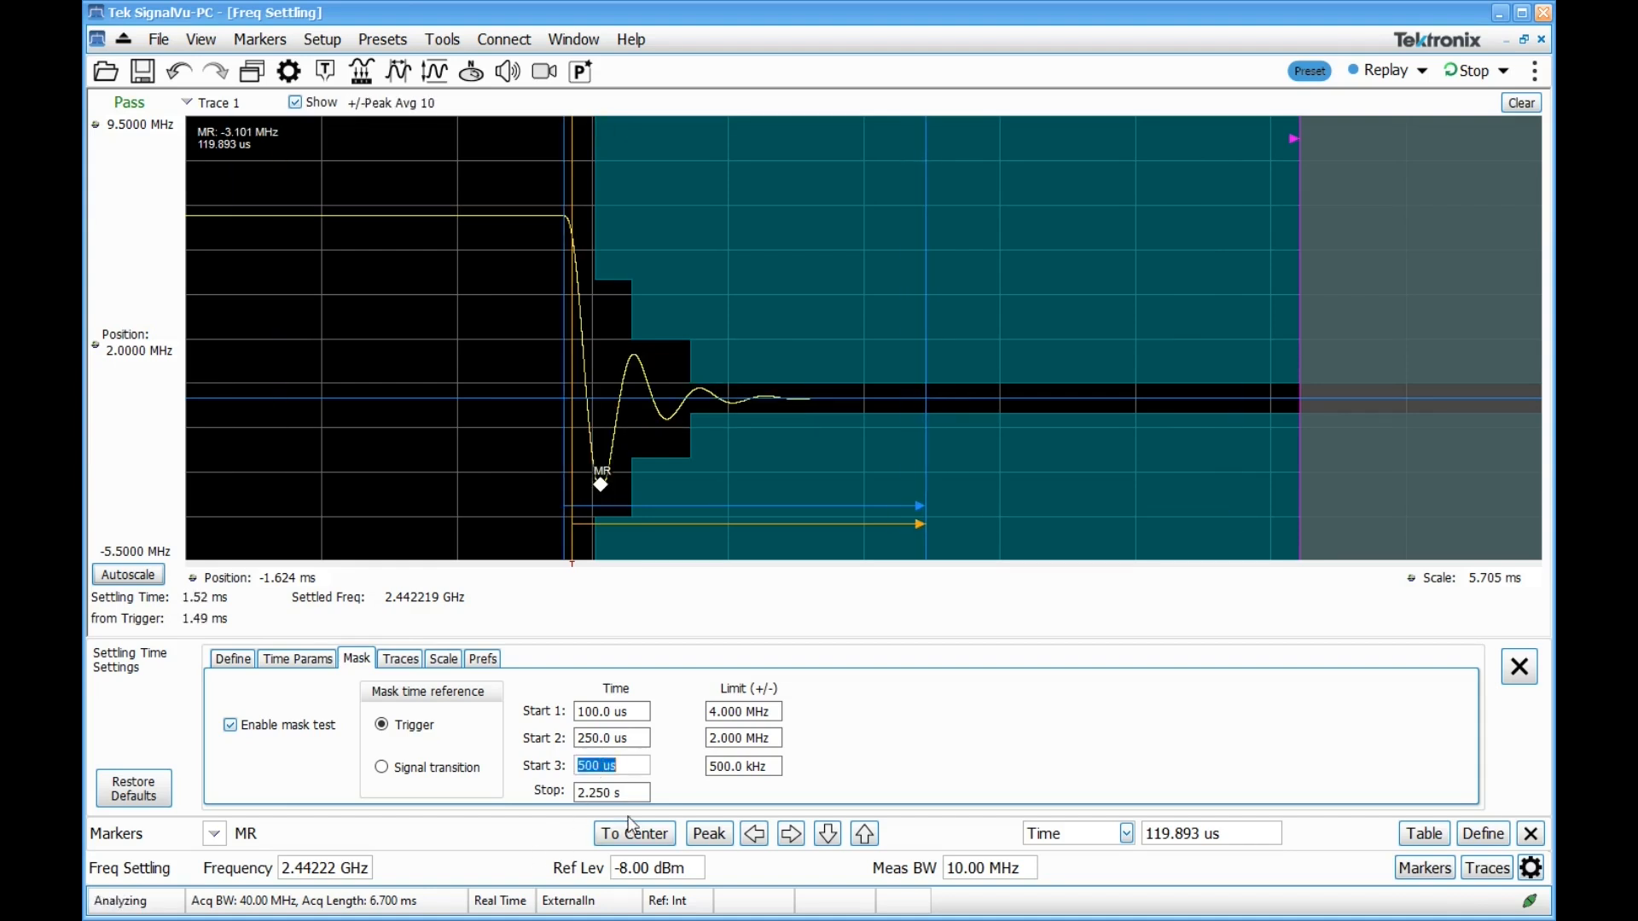